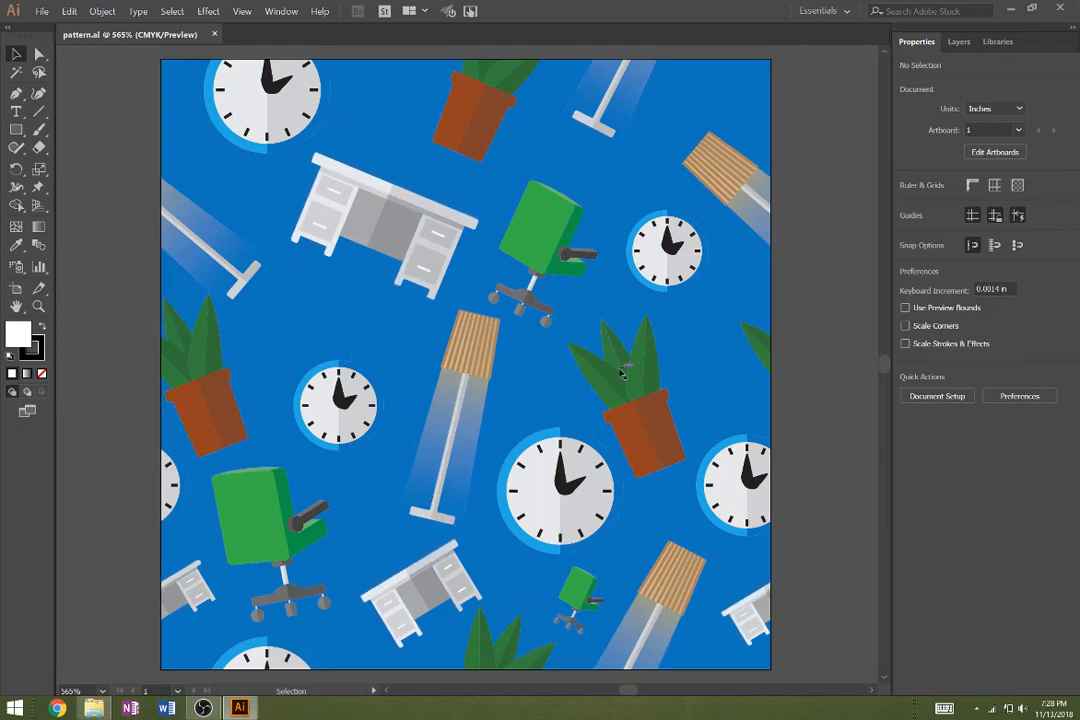
Draw a square about 3.27 in wide on the empty canvas beside the pattern tile and fill it with the office pattern swatch
scroll(628, 425, "up", 1)
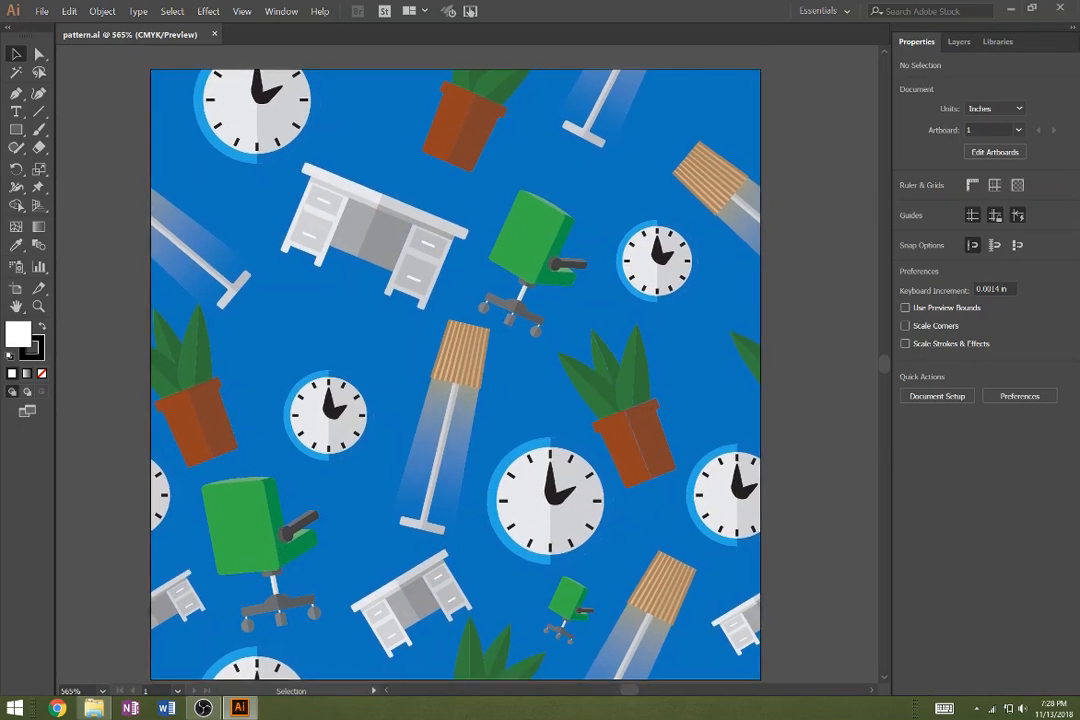
scroll(718, 396, "down", 3)
scroll(706, 400, "down", 4)
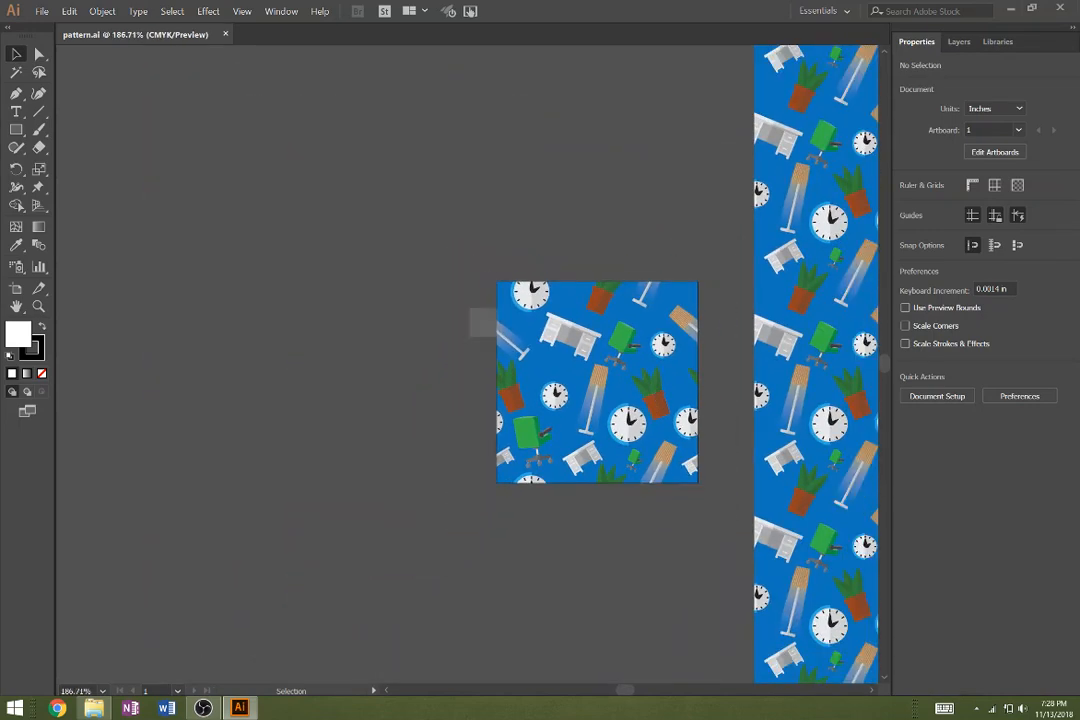
left_click_drag(485, 325, 274, 295)
left_click_drag(560, 298, 299, 302)
scroll(652, 347, "down", 3)
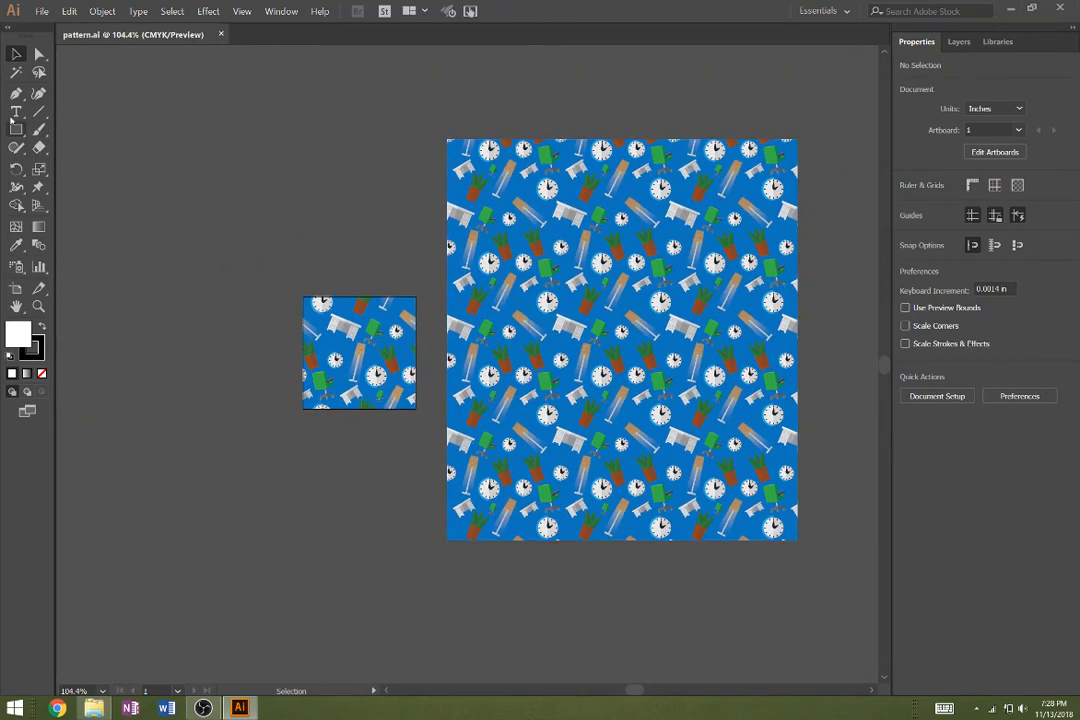
key("m")
left_click_drag(142, 120, 265, 243)
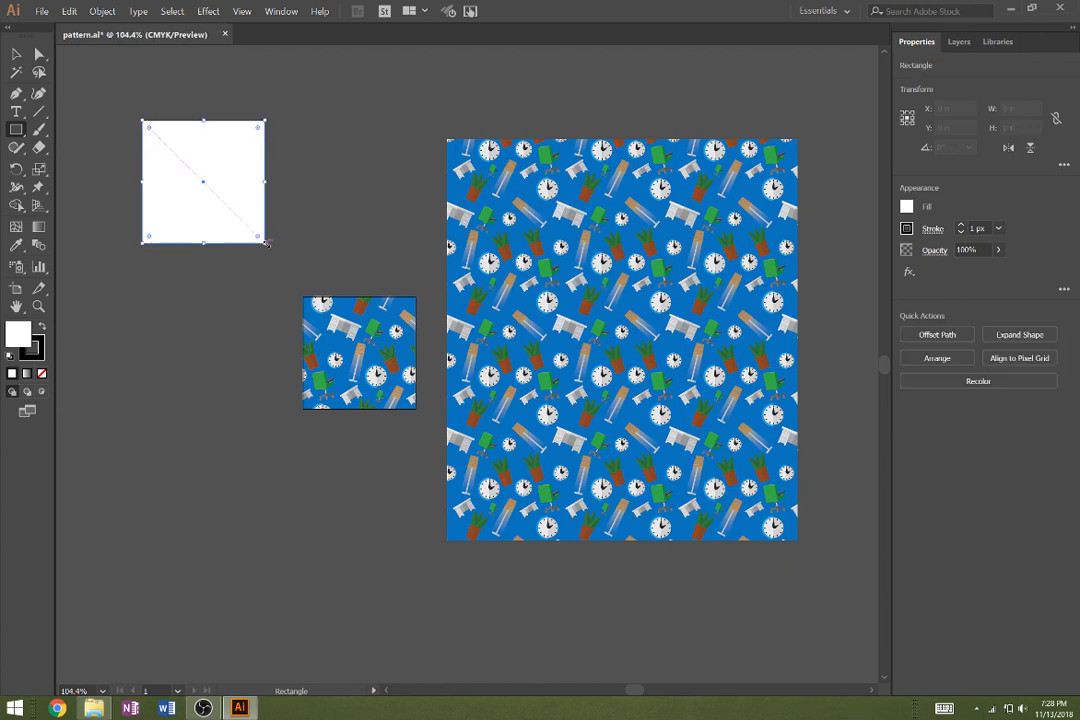
left_click(906, 208)
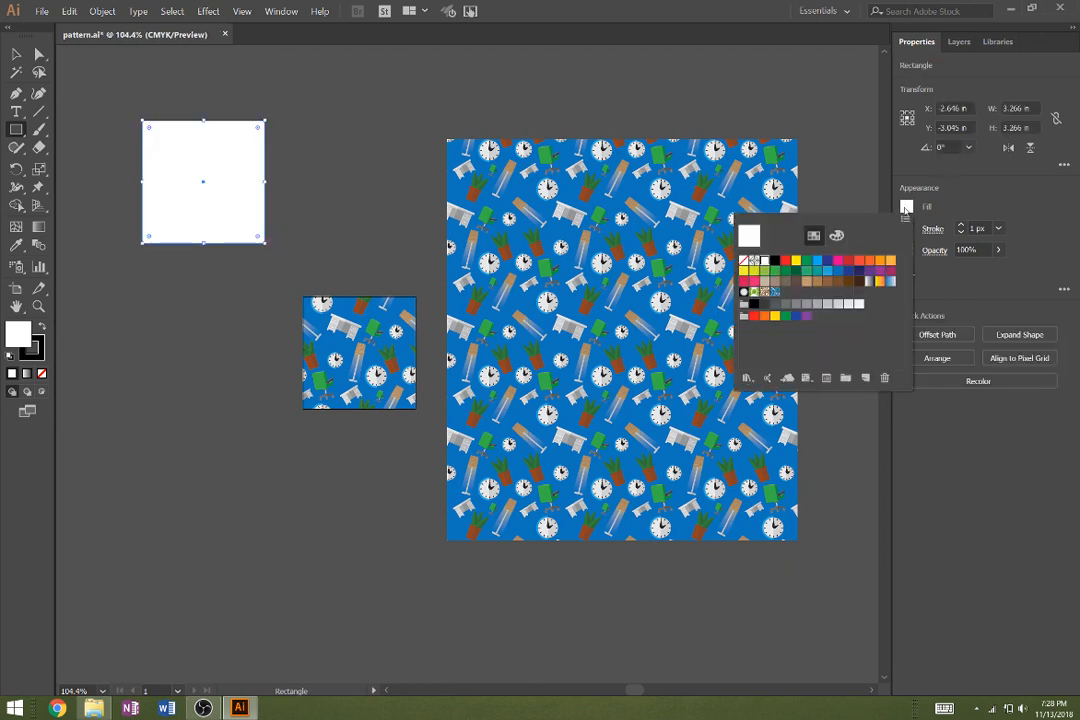
left_click(774, 291)
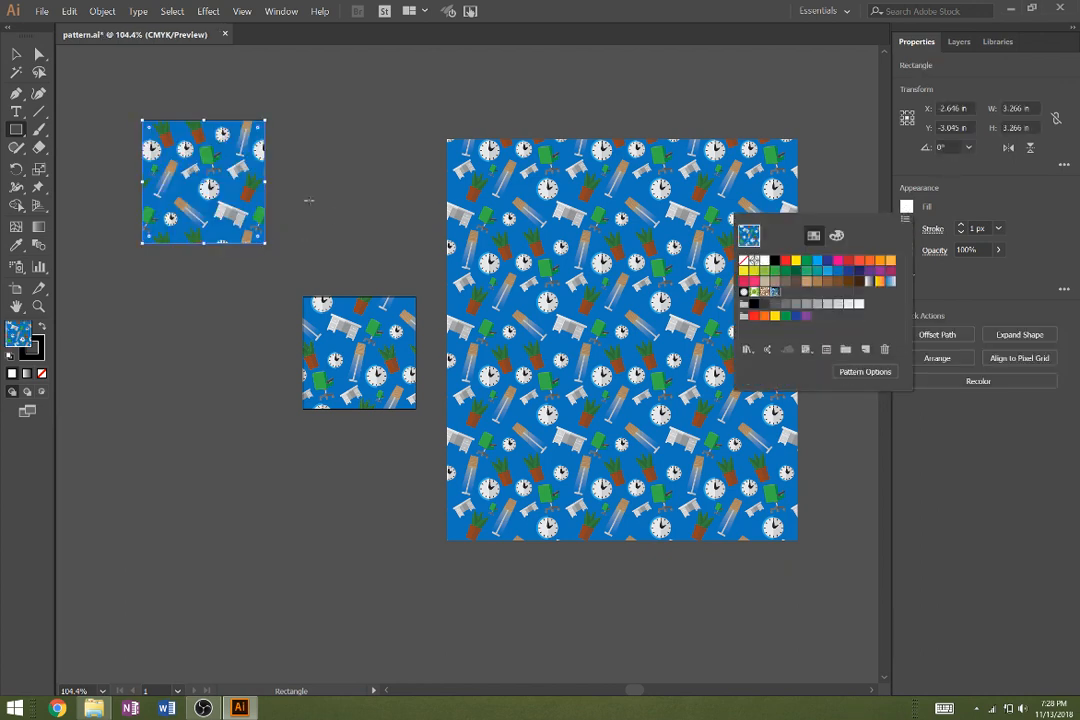
left_click(266, 244)
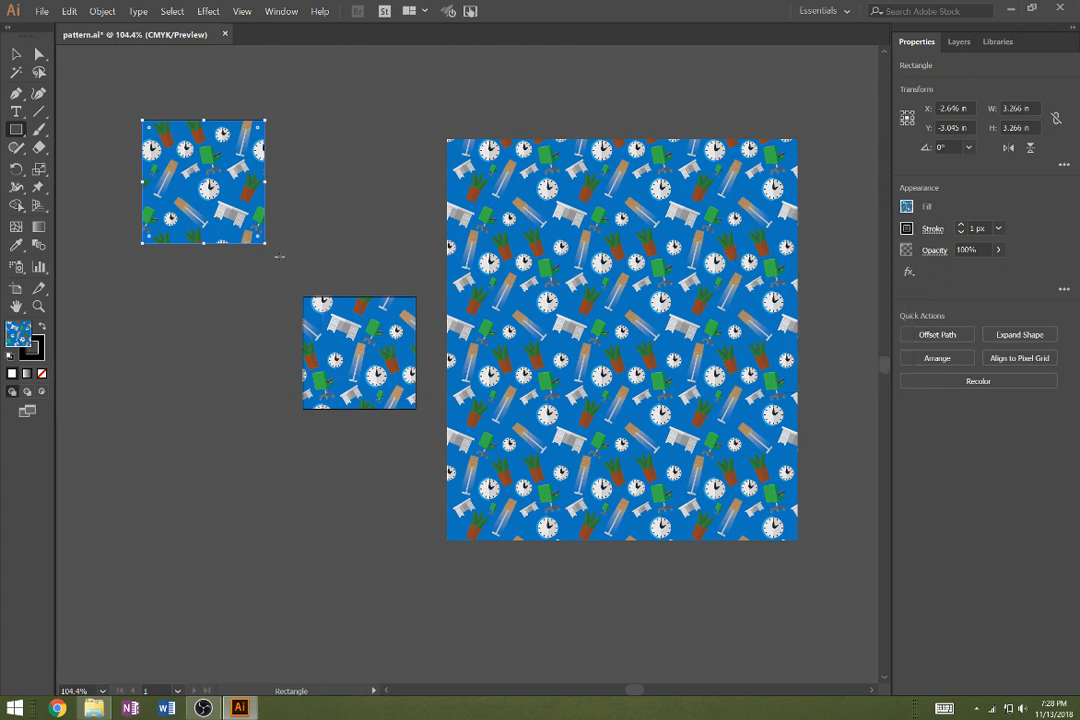
Enlarge the pattern-filled square to about 5.35 in wide and move it slightly to reposition it over the tile
left_click_drag(266, 244, 344, 321)
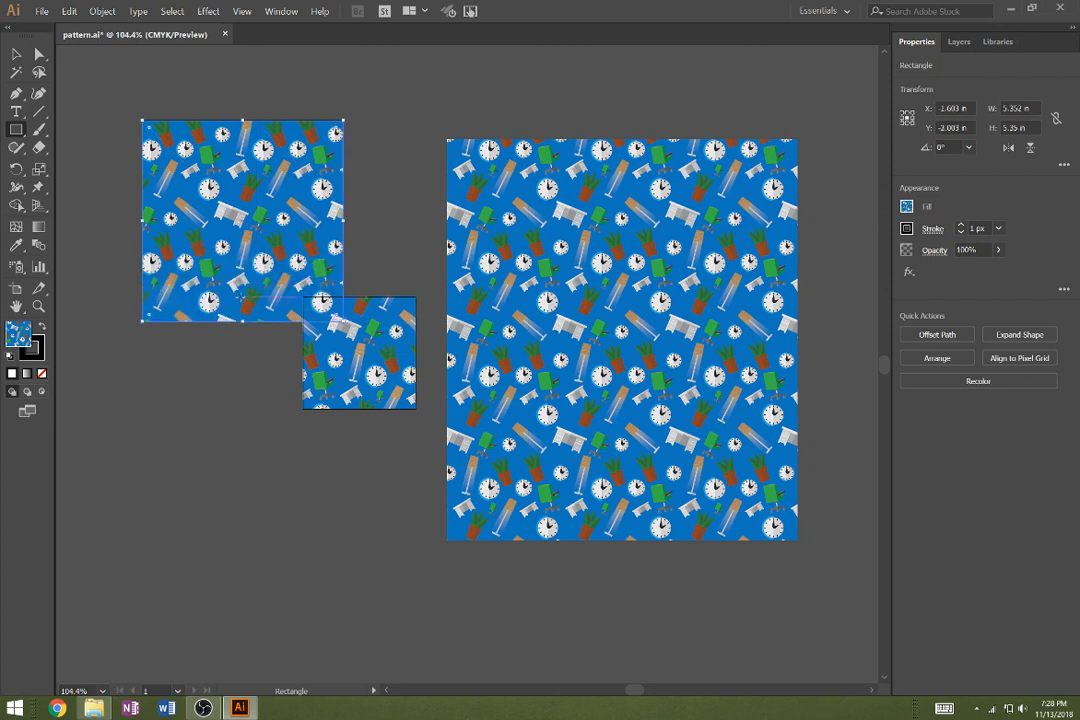
left_click(16, 54)
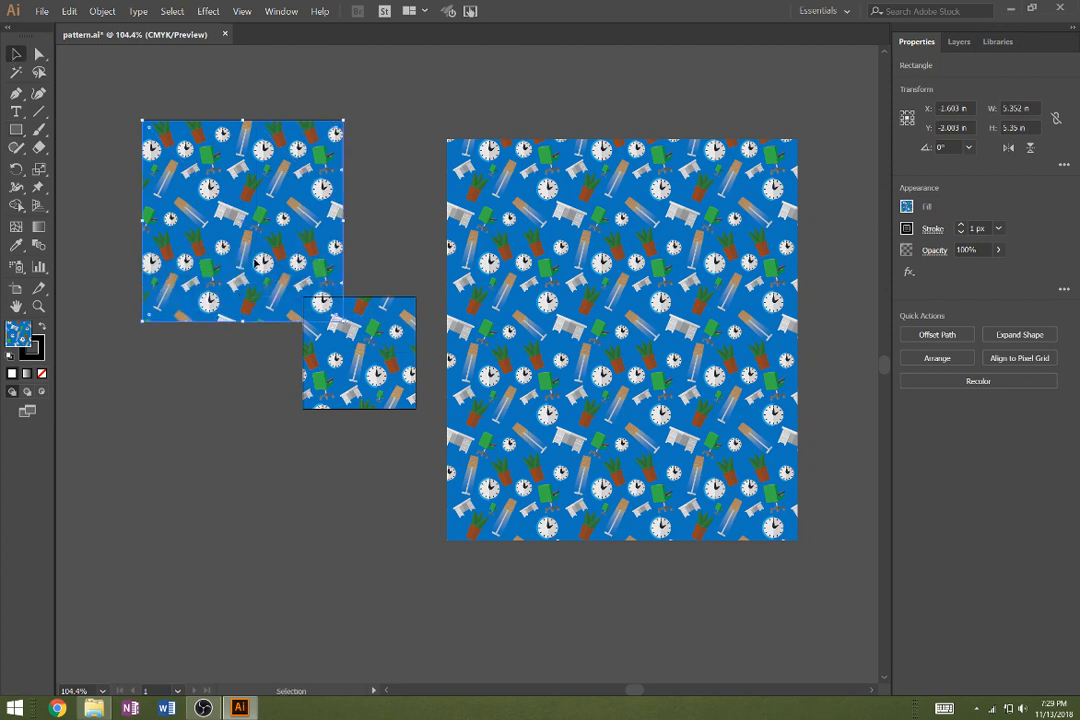
left_click_drag(258, 262, 291, 287)
scroll(291, 290, "right", 5)
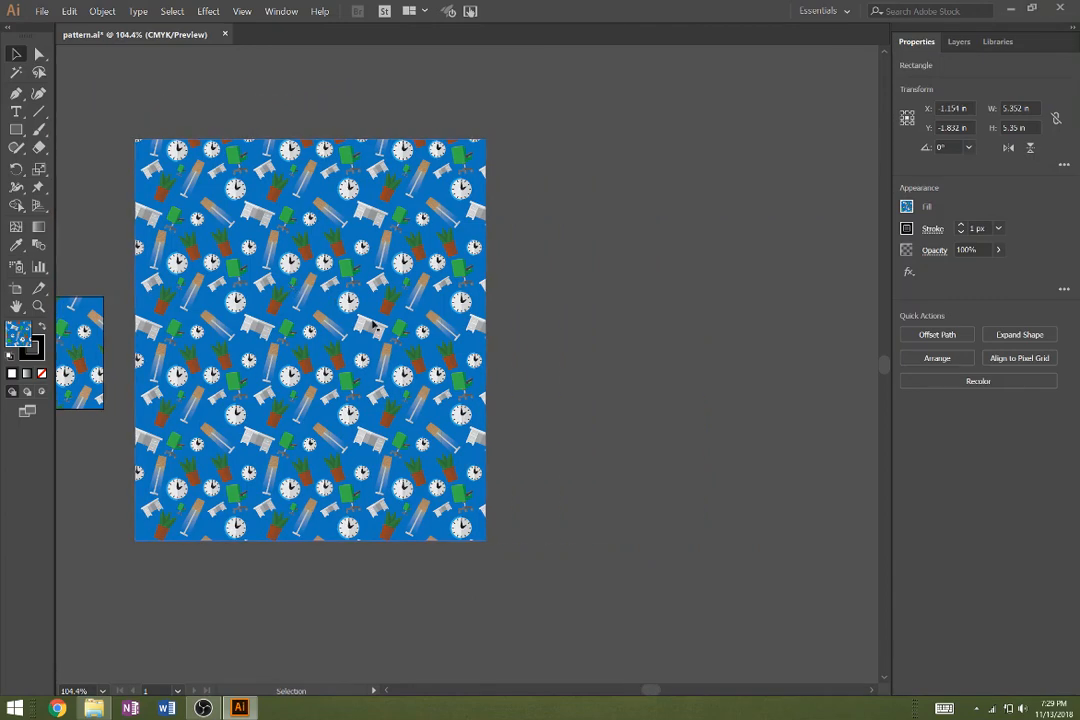
left_click_drag(654, 690, 638, 690)
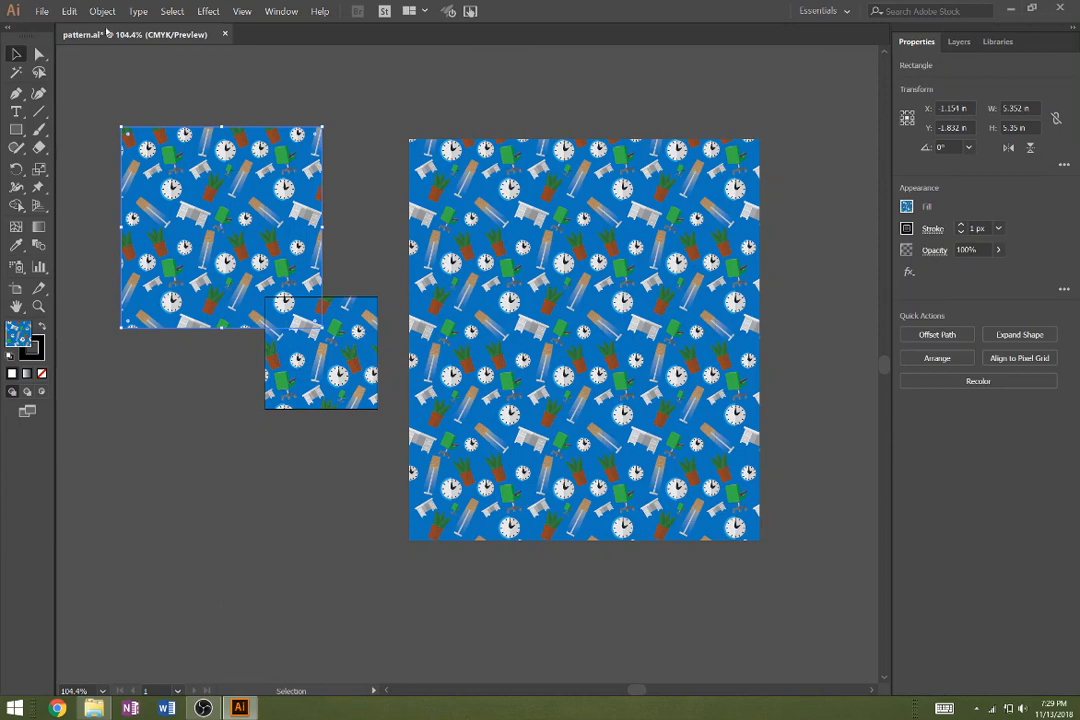
Close pattern.ai without saving and create a new 3 x 3 in CMYK document
left_click(225, 34)
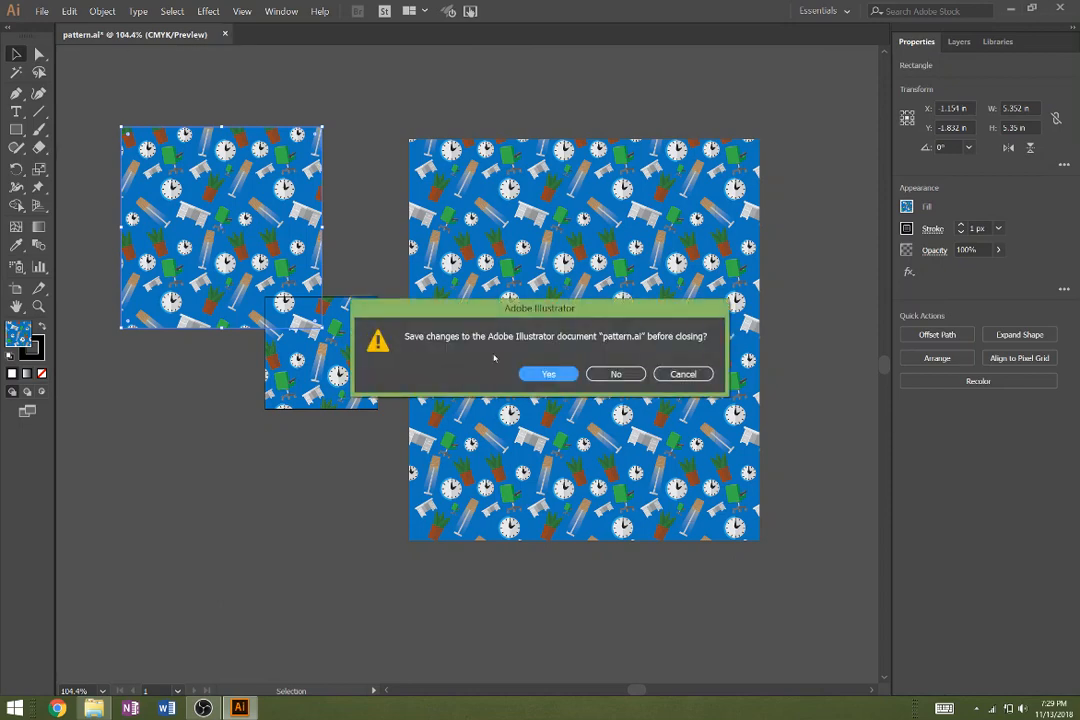
left_click(603, 375)
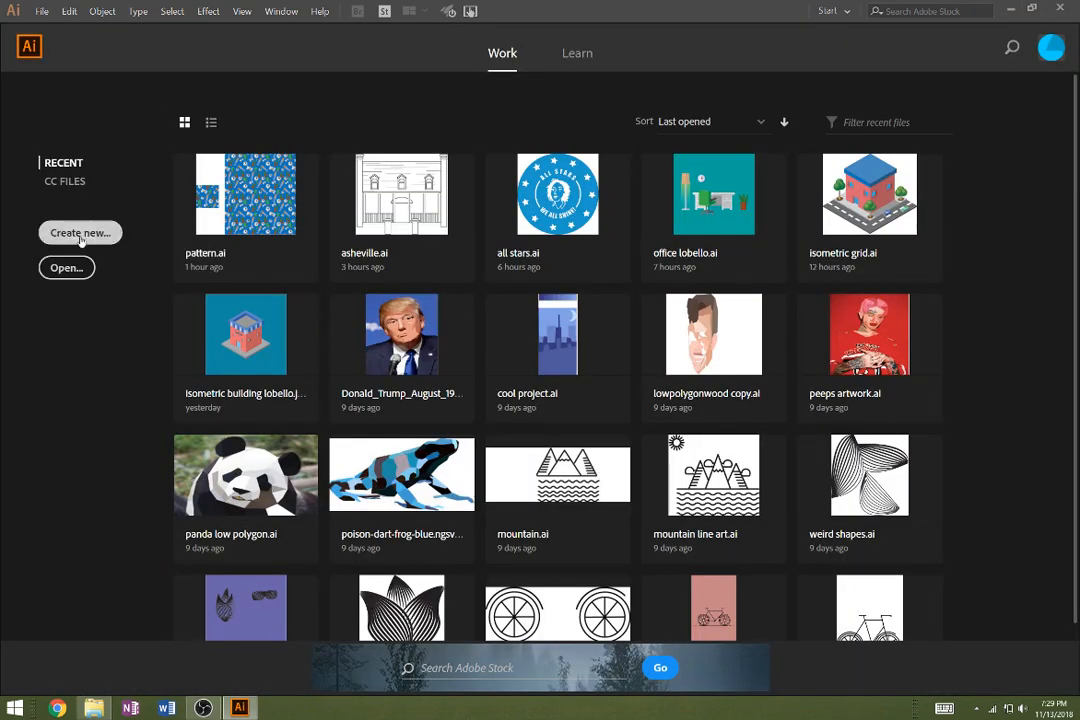
left_click(81, 235)
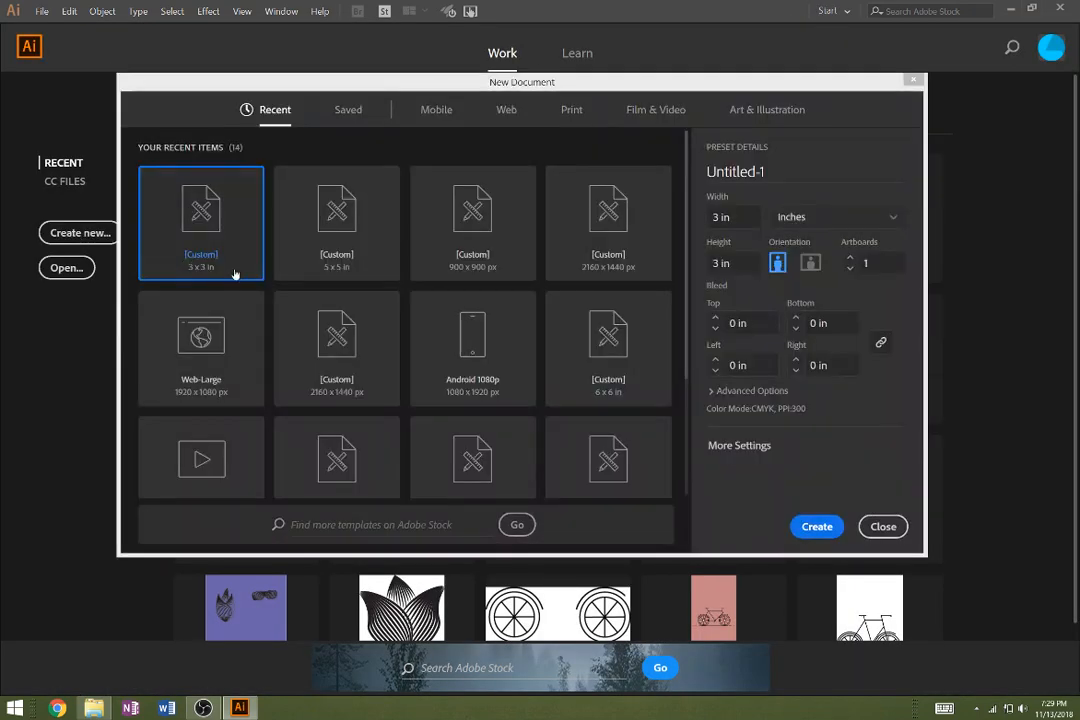
left_click(330, 253)
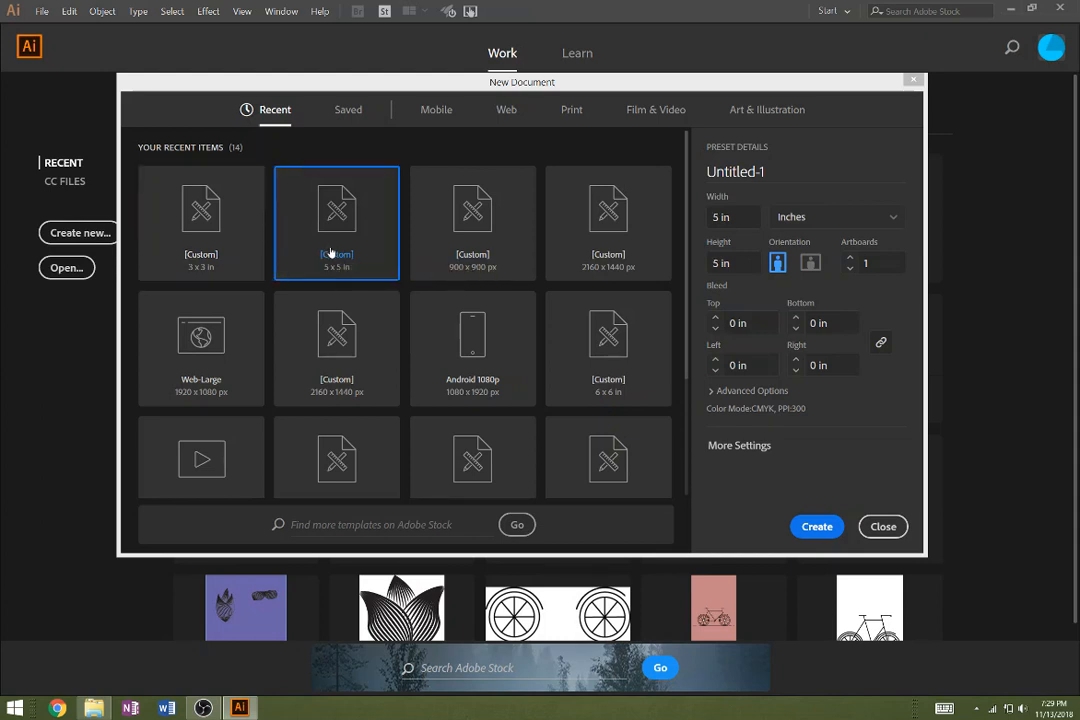
left_click(254, 254)
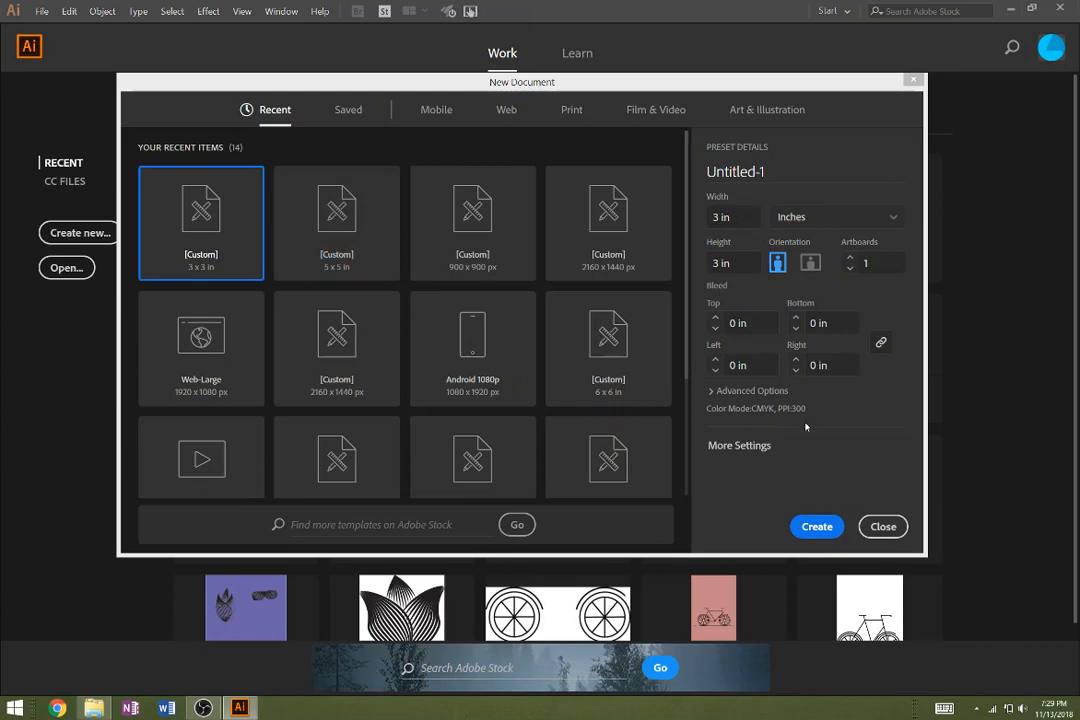
left_click(816, 527)
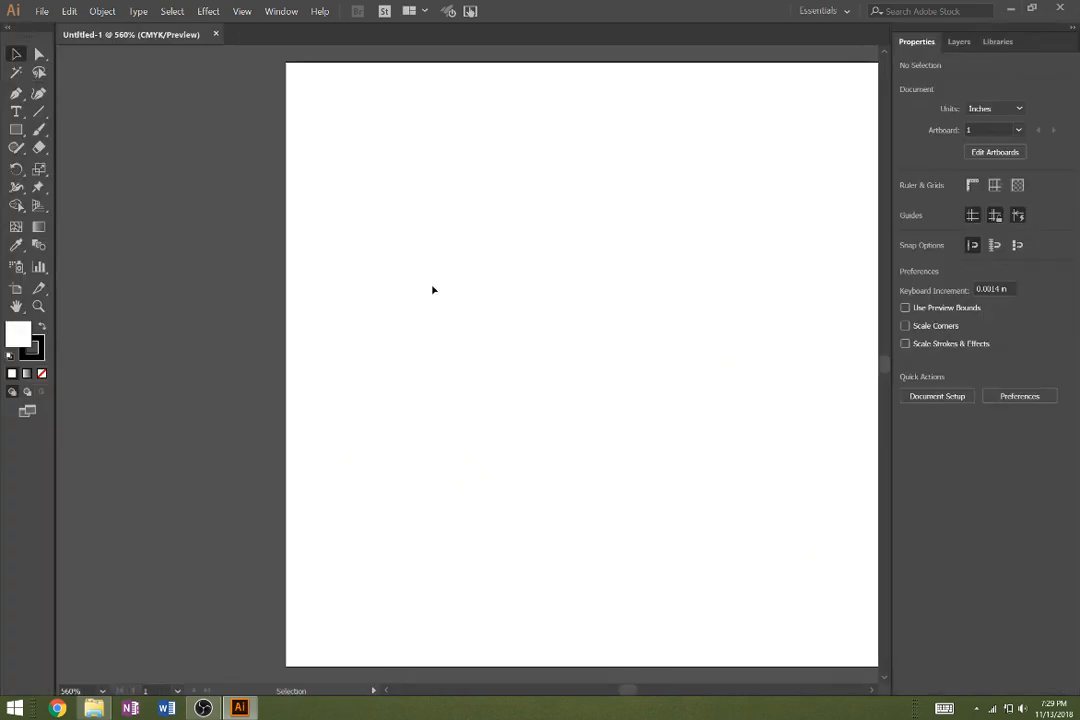
Open the recent file office lobello.ai and display its layers
left_click(36, 10)
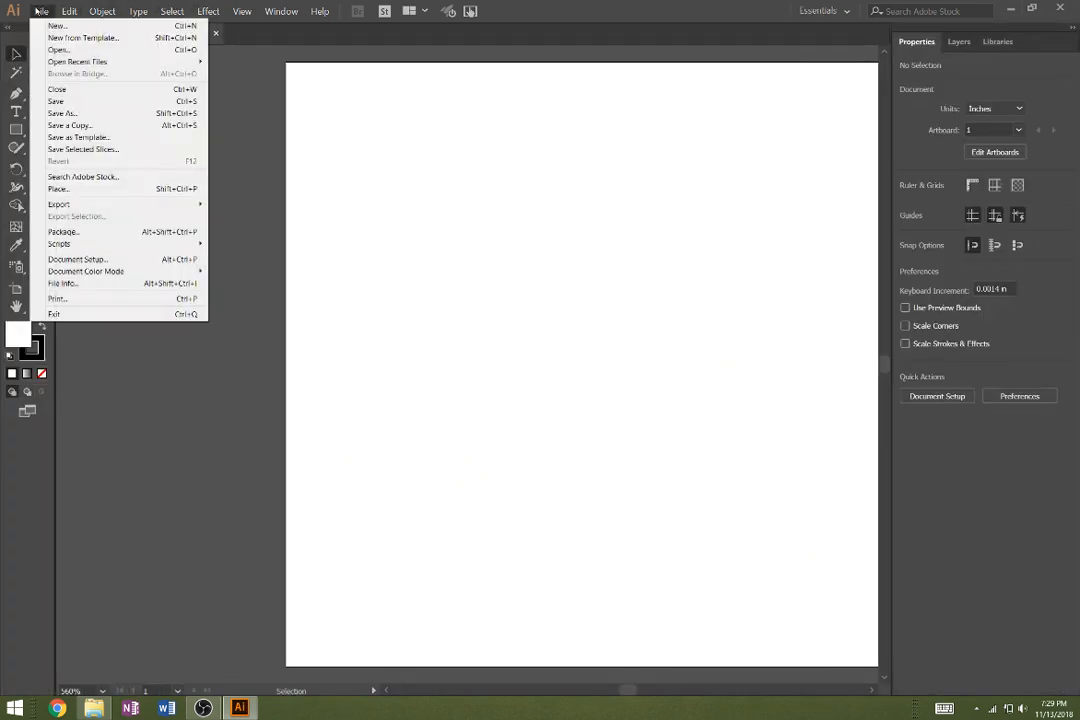
mouse_move(54, 64)
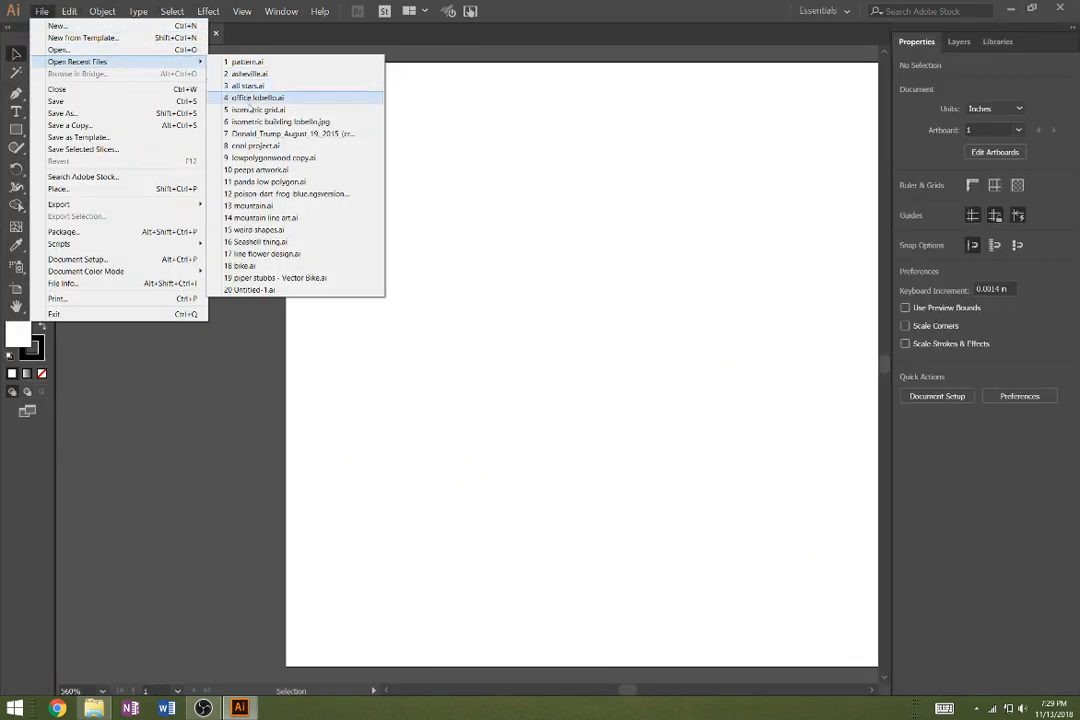
left_click(244, 98)
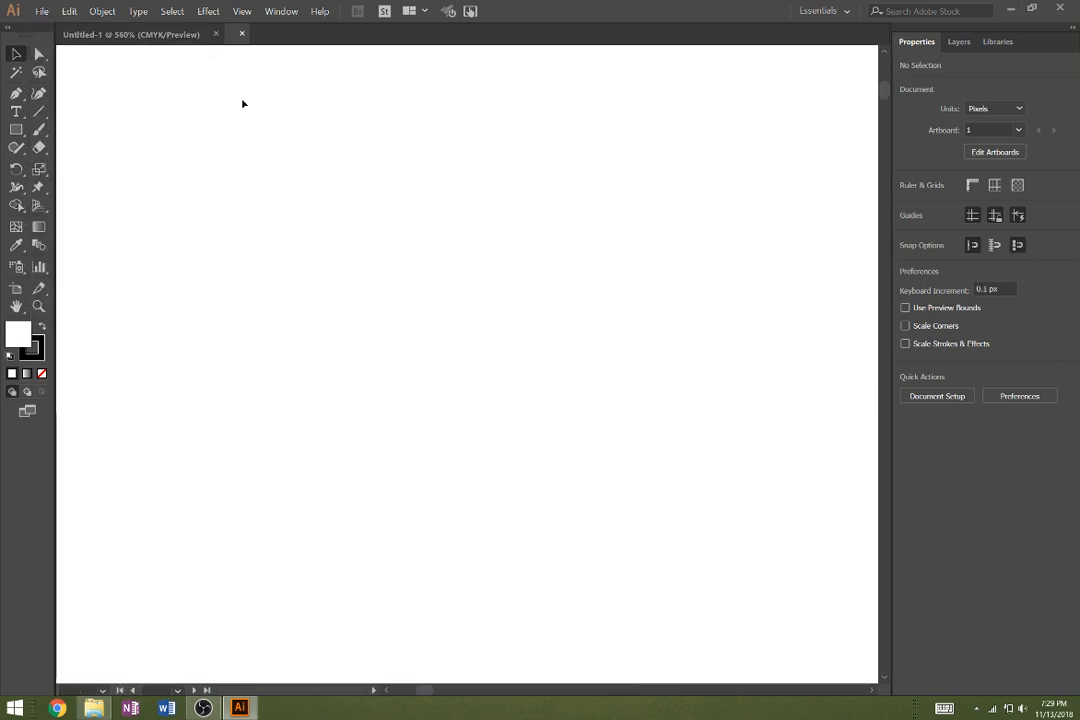
left_click(967, 43)
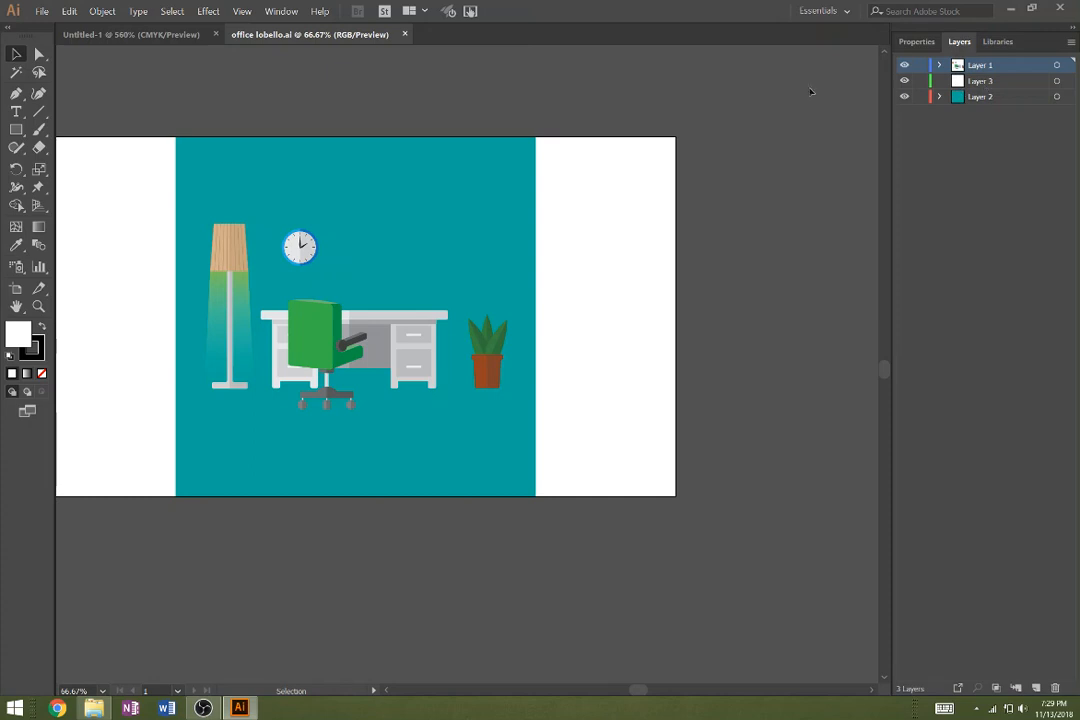
Move the teal background square away from the office furniture, past the lower-right edge of the artboard
left_click(427, 274)
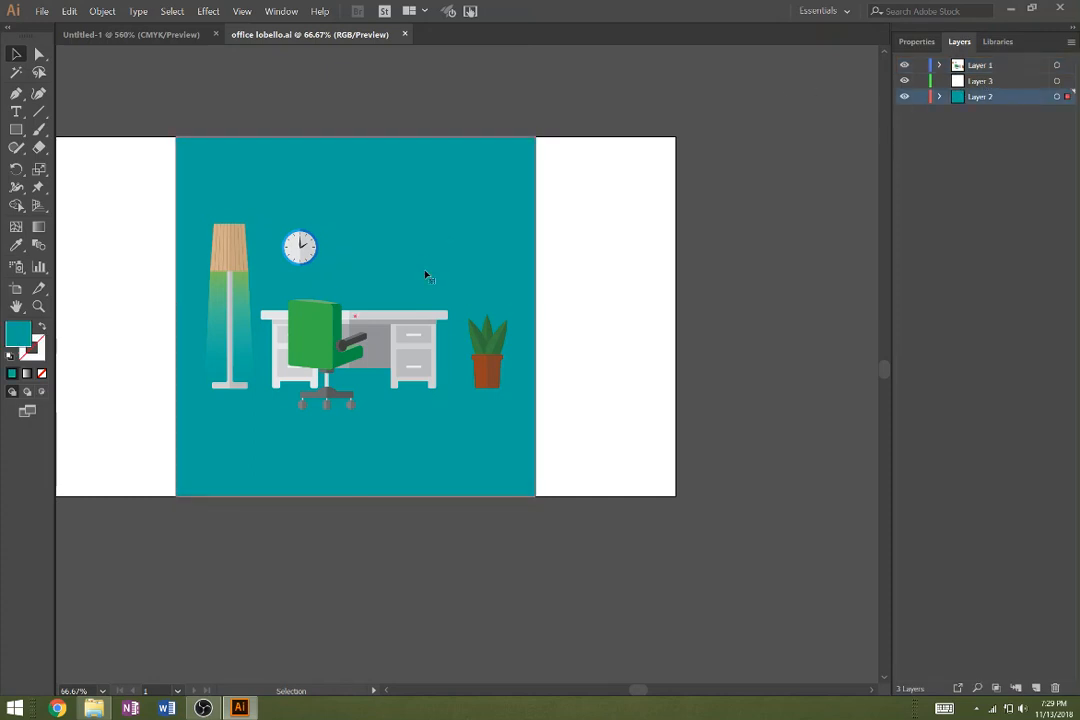
left_click(40, 55)
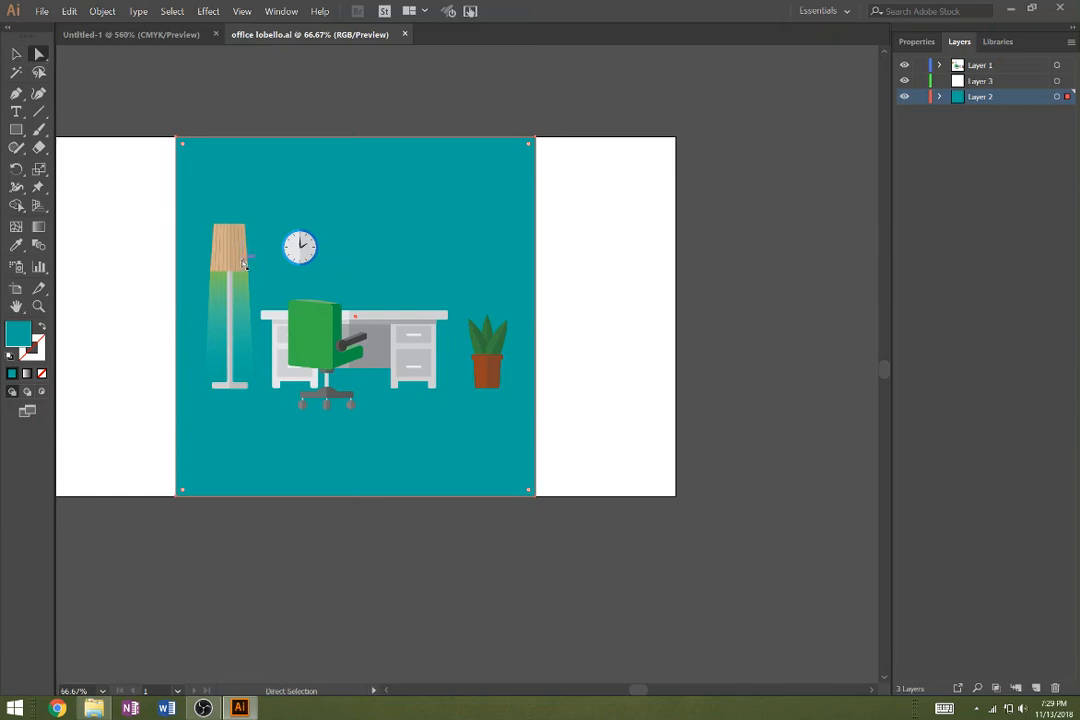
left_click(241, 260)
left_click_drag(186, 210, 584, 390)
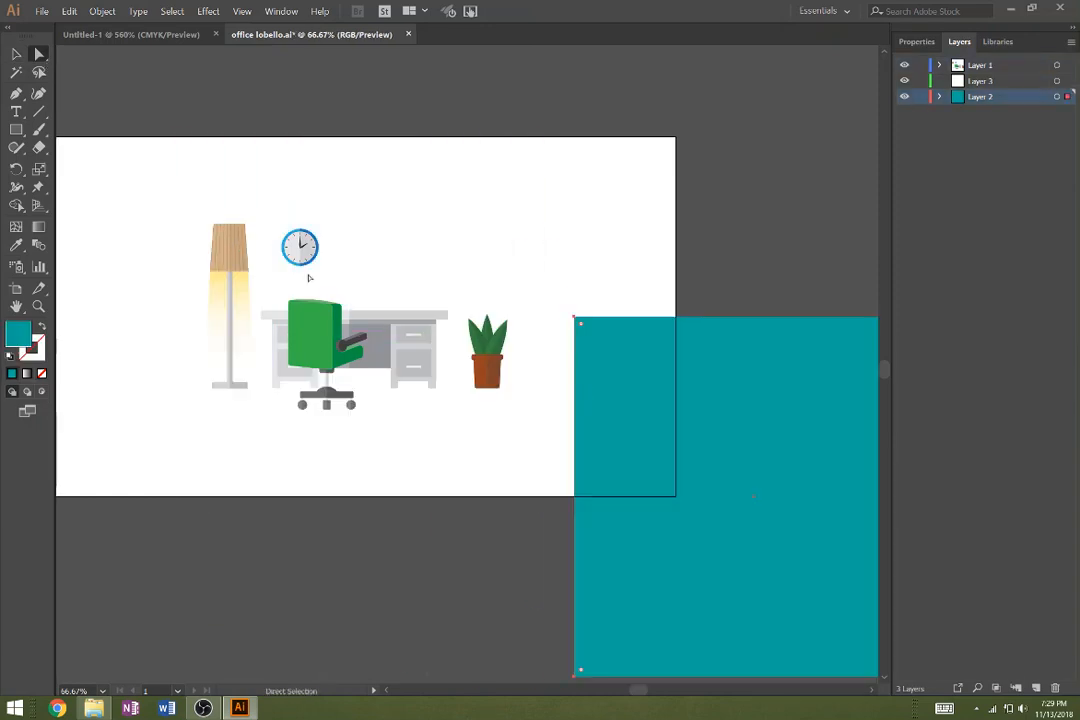
Copy the entire floor lamp, including its light glow, and paste it into the new 3 x 3 in document
left_click_drag(182, 205, 239, 380)
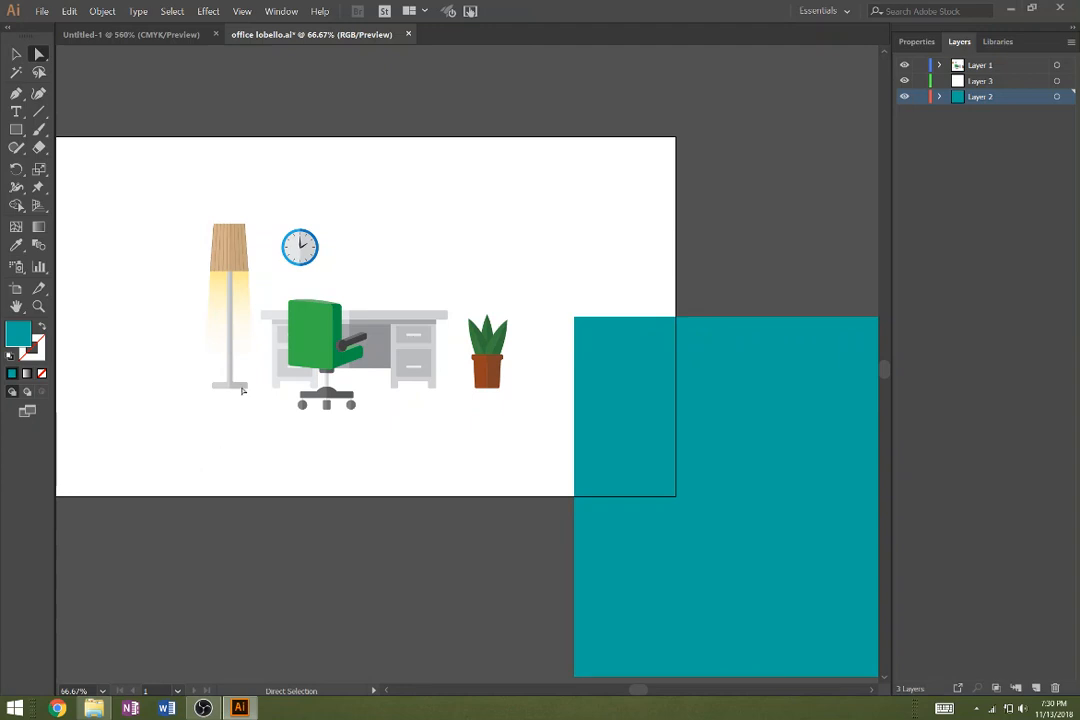
left_click_drag(176, 214, 257, 414)
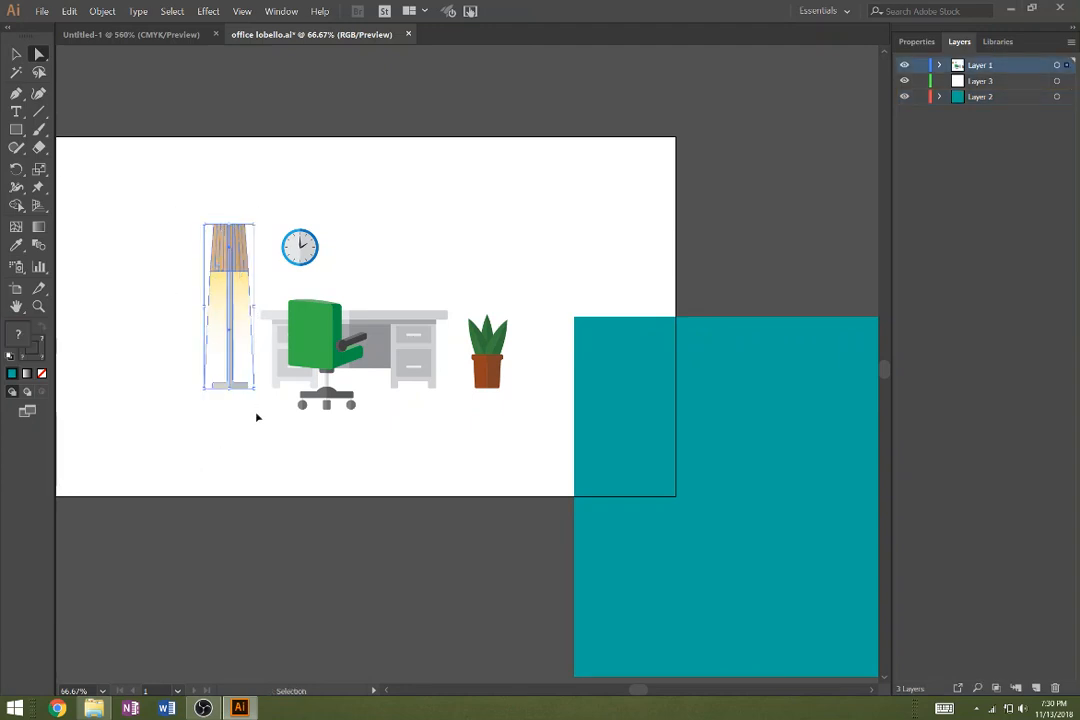
left_click(161, 36)
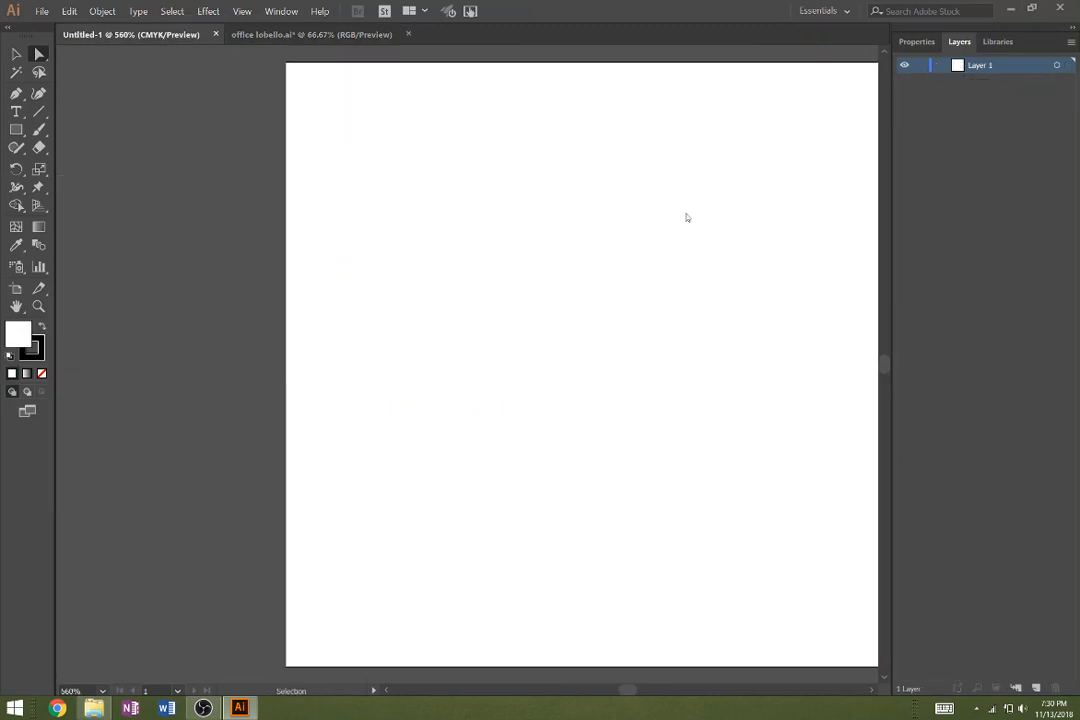
scroll(509, 436, "down", 6)
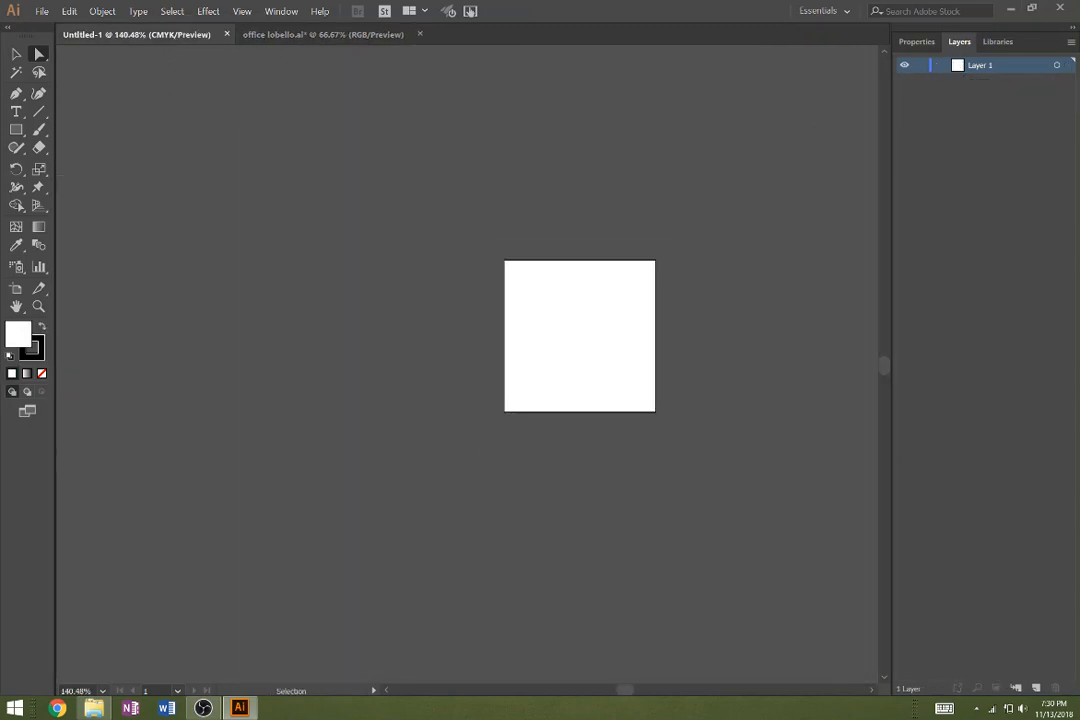
key("ctrl+v")
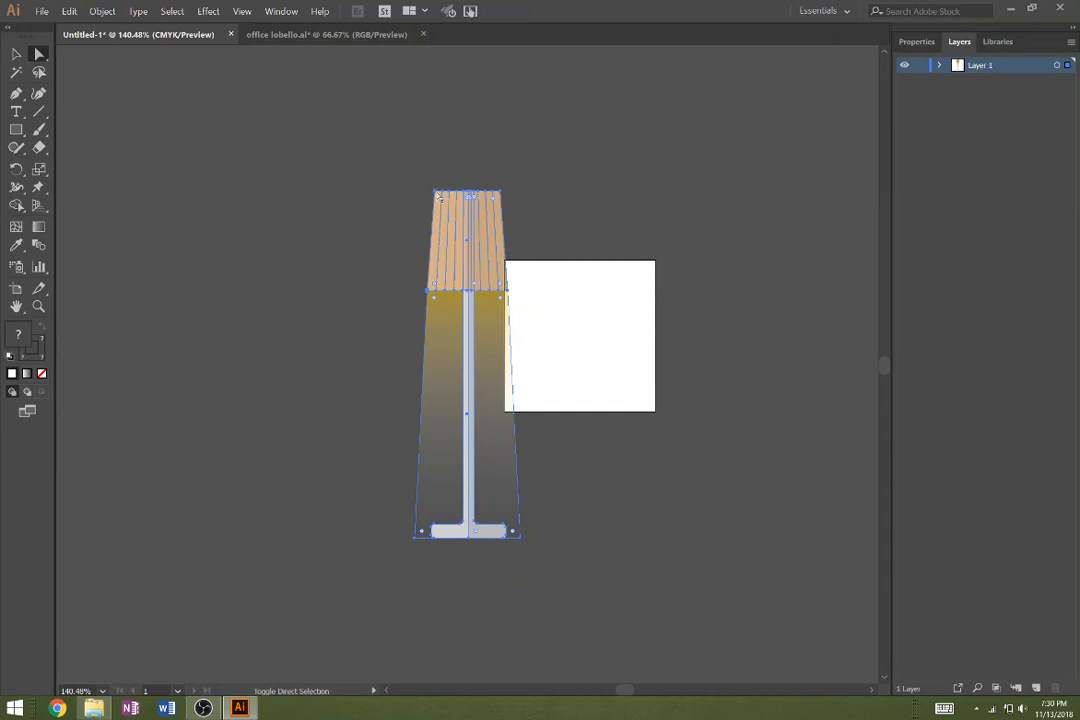
Scale the pasted lamp down to about a third of the artboard's height and place it in the artboard's lower-right area
left_click(16, 54)
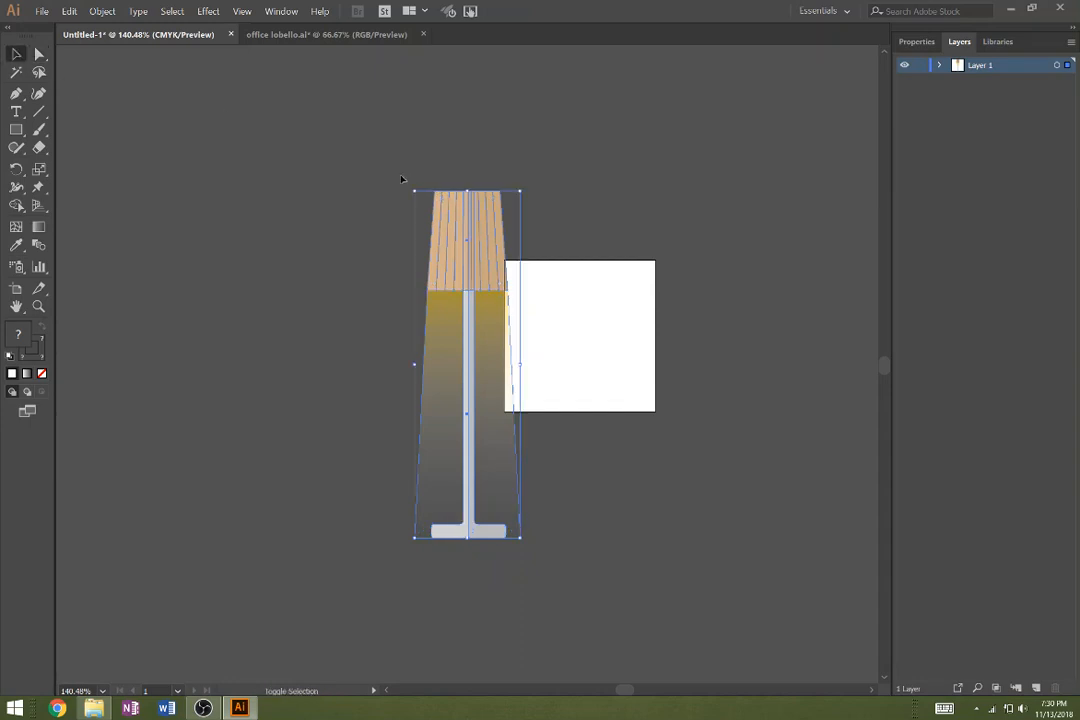
left_click_drag(412, 188, 494, 342)
left_click_drag(504, 472, 626, 333)
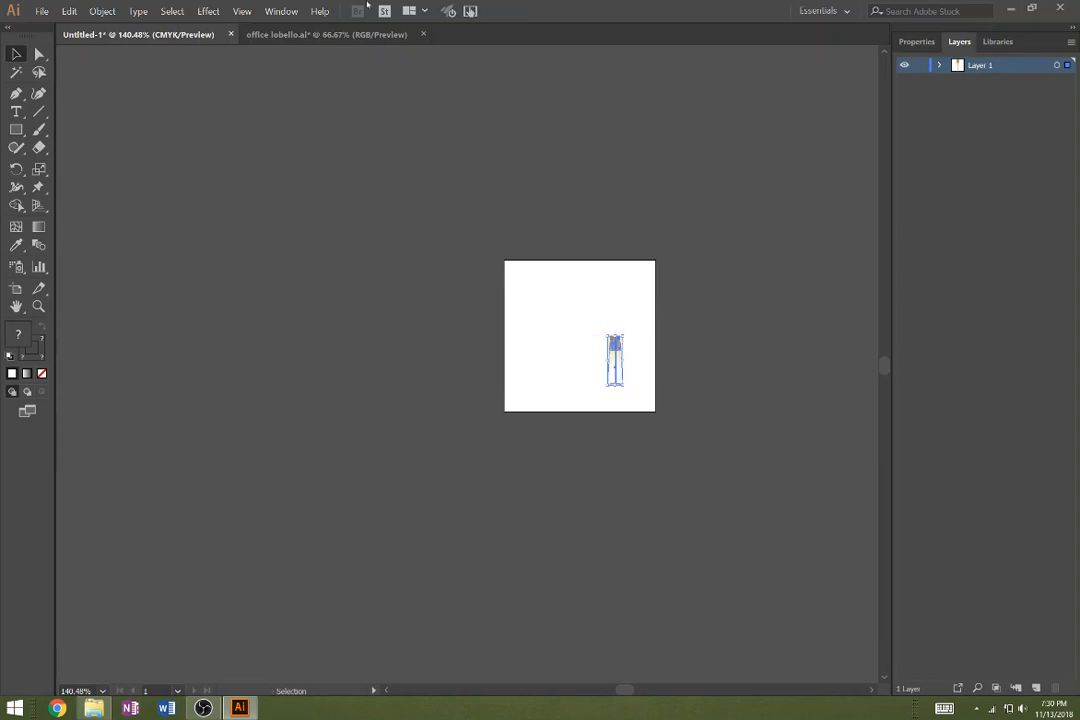
Apply Outline Stroke to the lamp artwork to convert its strokes into filled shapes
left_click(102, 11)
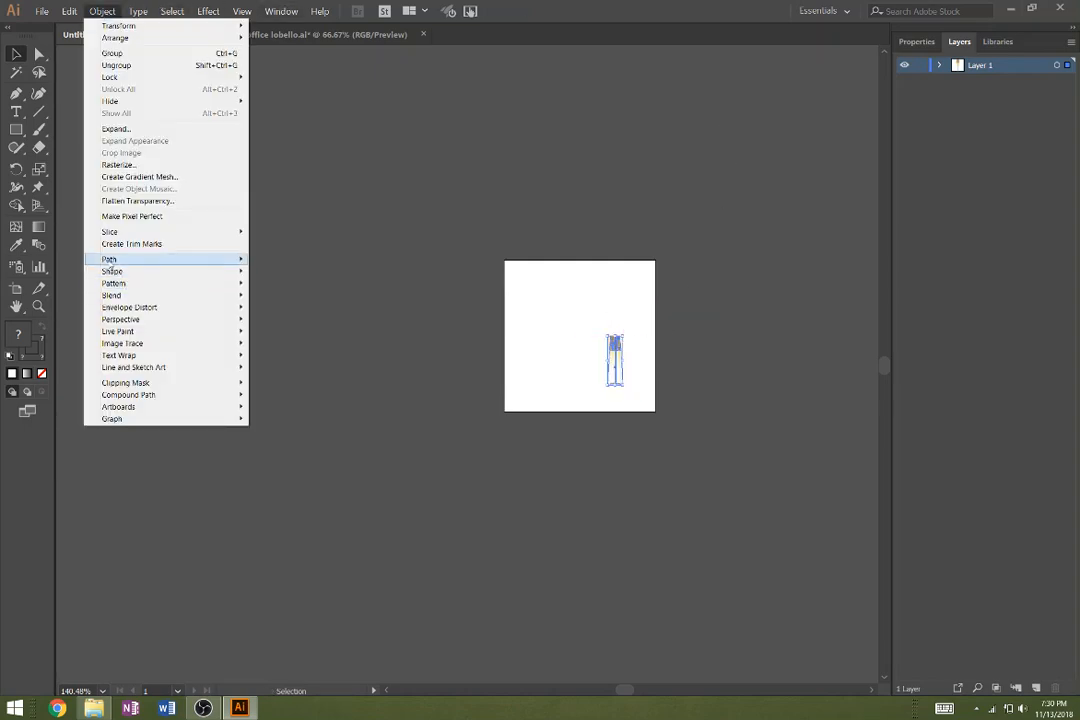
mouse_move(108, 260)
left_click(295, 289)
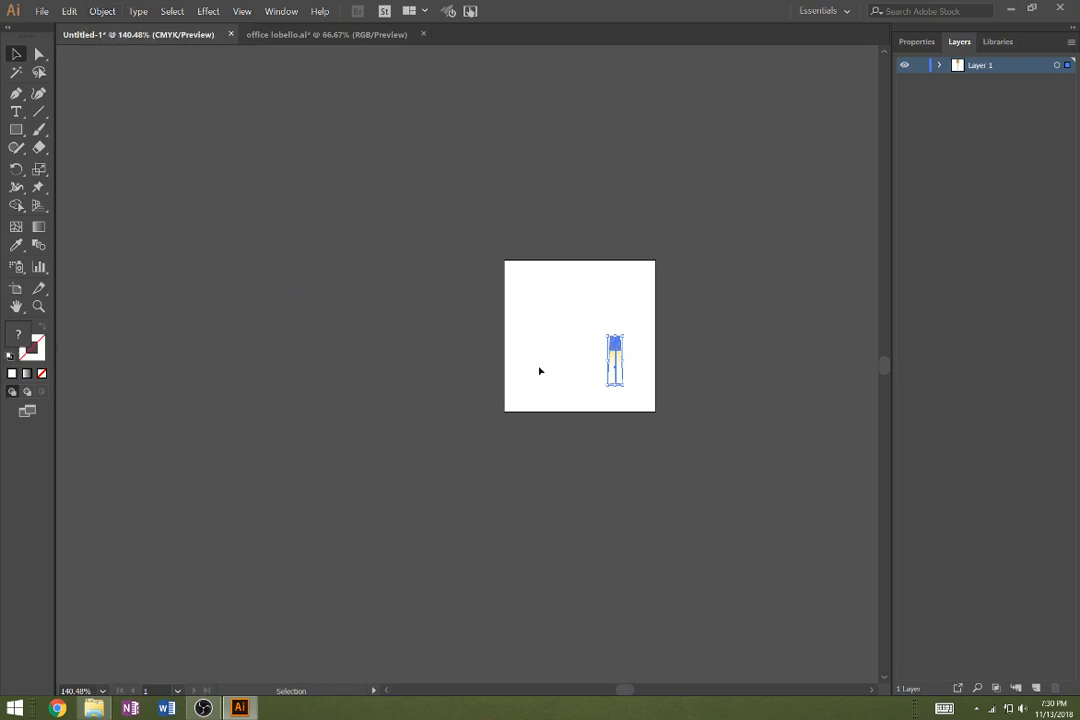
key("z")
left_click(612, 361)
left_click(610, 362)
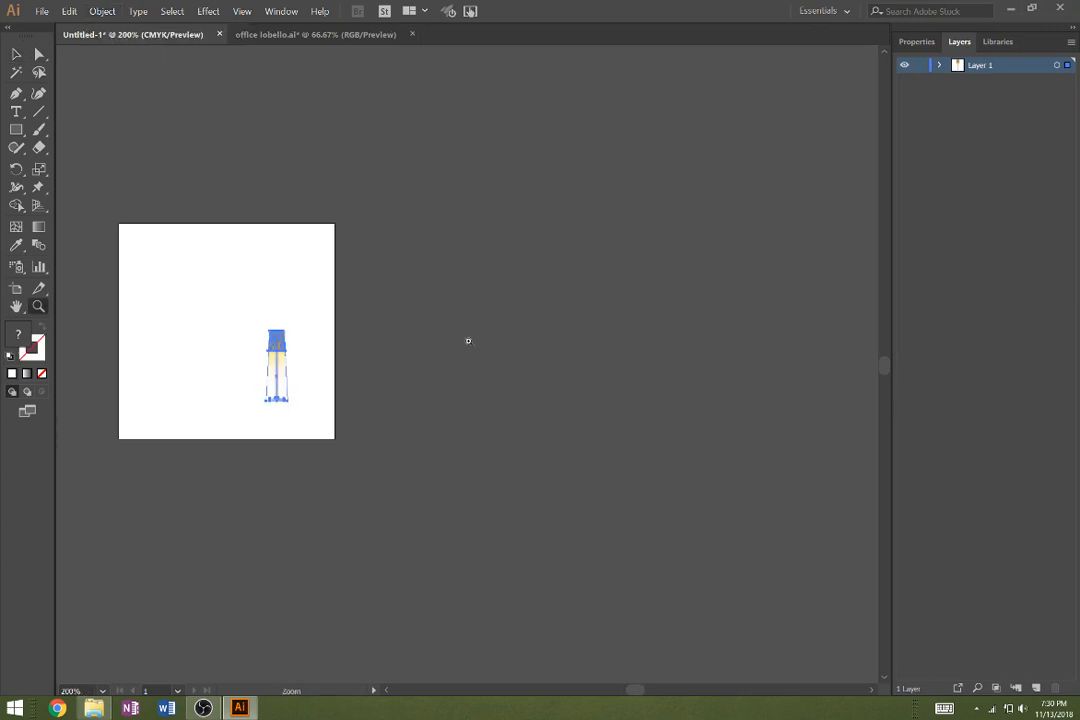
left_click(321, 316)
left_click(323, 388)
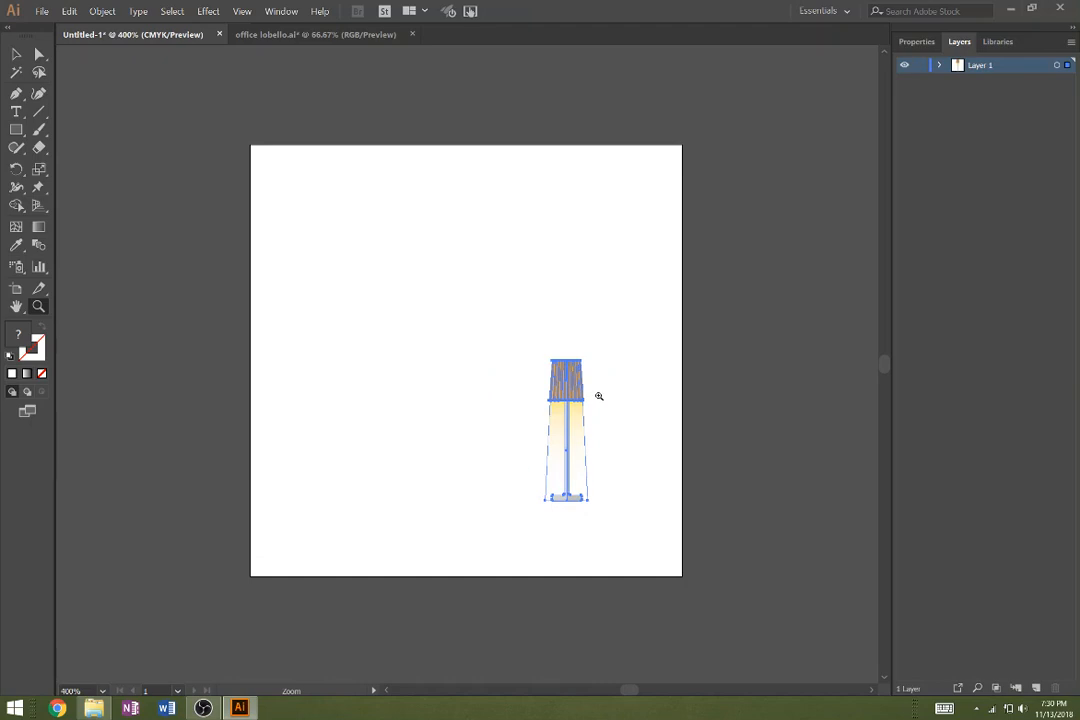
Move the floor lamp up and to the right, into the artboard's upper-right area
left_click(598, 396)
key("v")
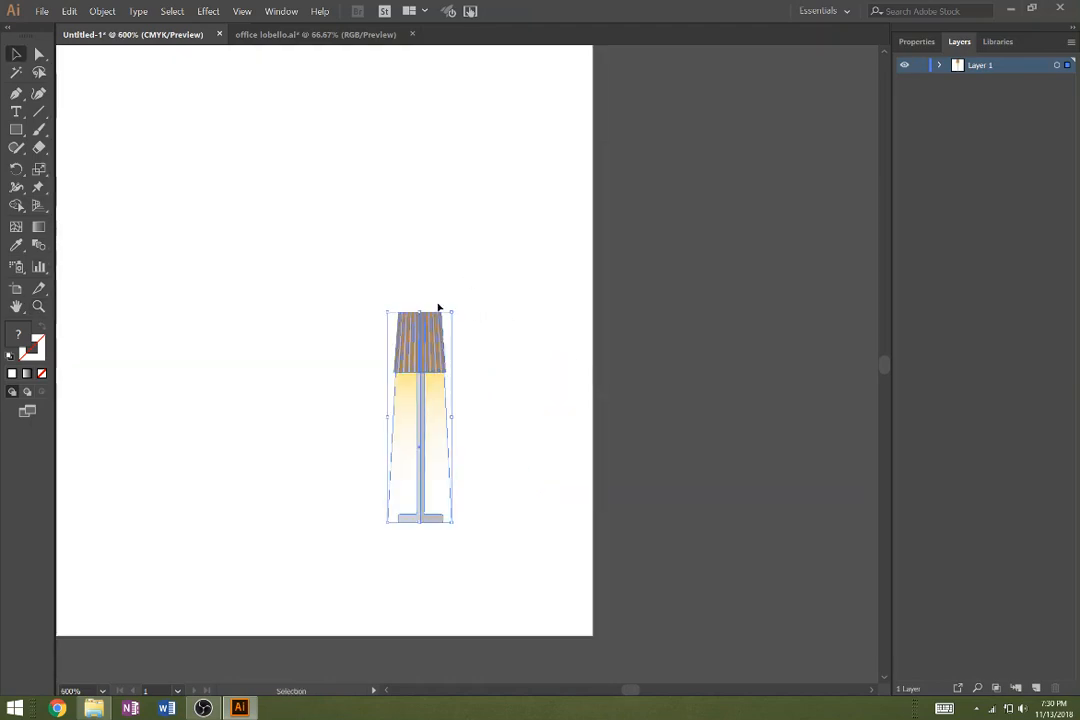
left_click_drag(415, 345, 492, 195)
In office lobello.ai, isolate the furniture group and move the green chair off the desk to the empty area below the lamp
left_click(245, 34)
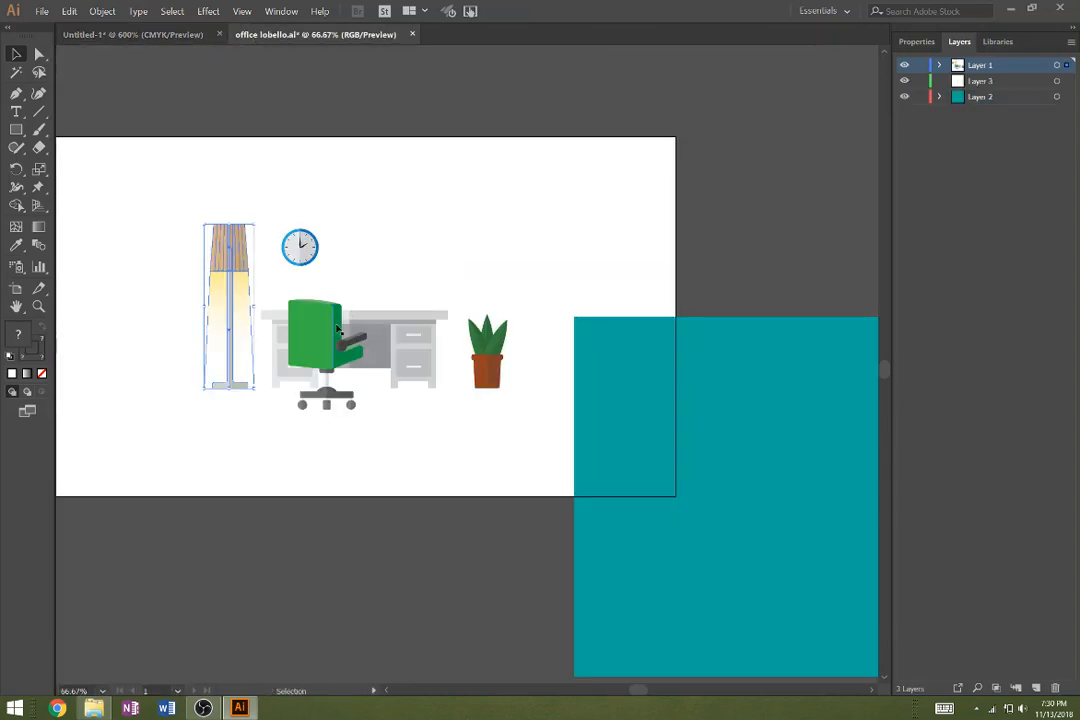
left_click(321, 350, "shift")
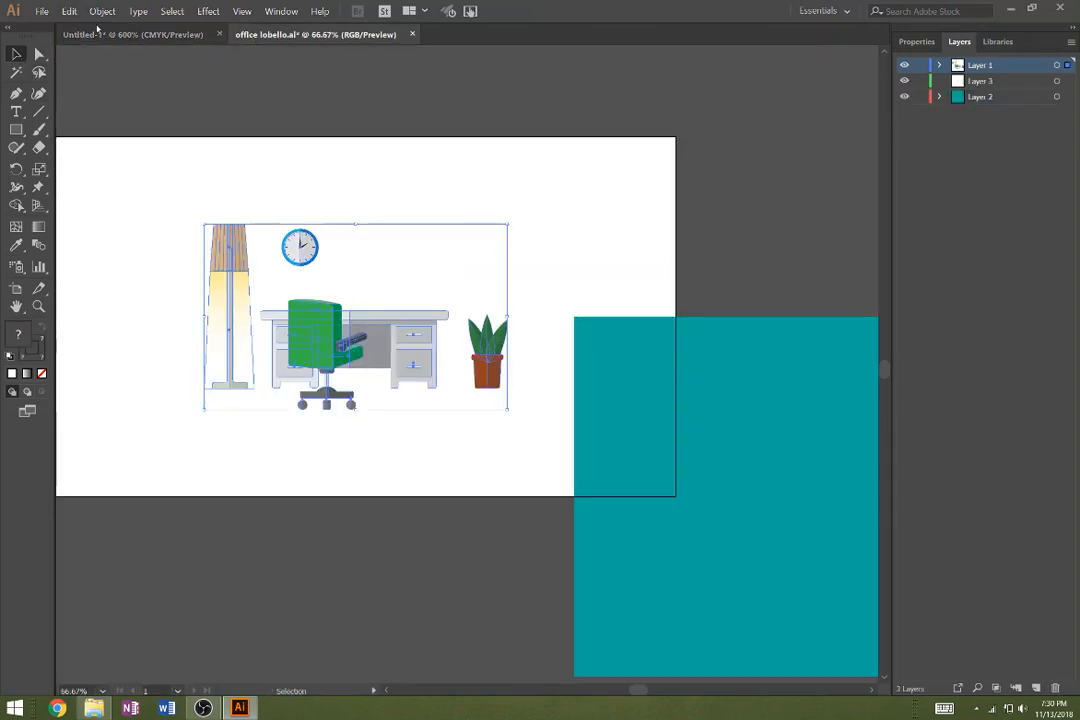
double_click(240, 265)
left_click(307, 356)
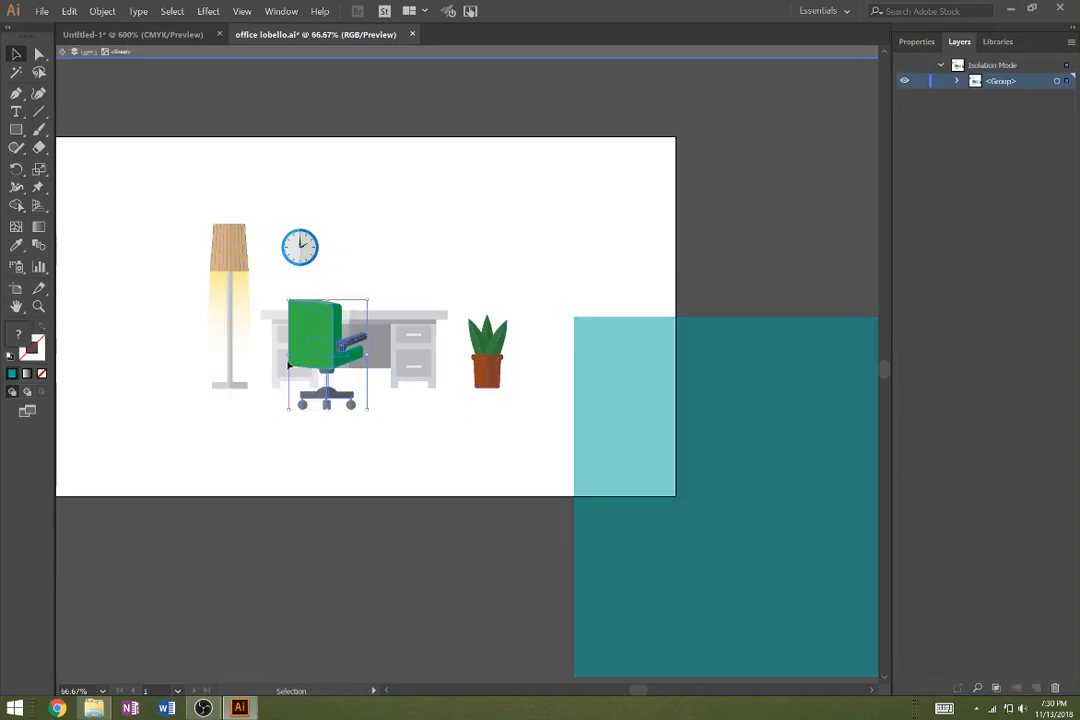
left_click_drag(307, 356, 137, 466)
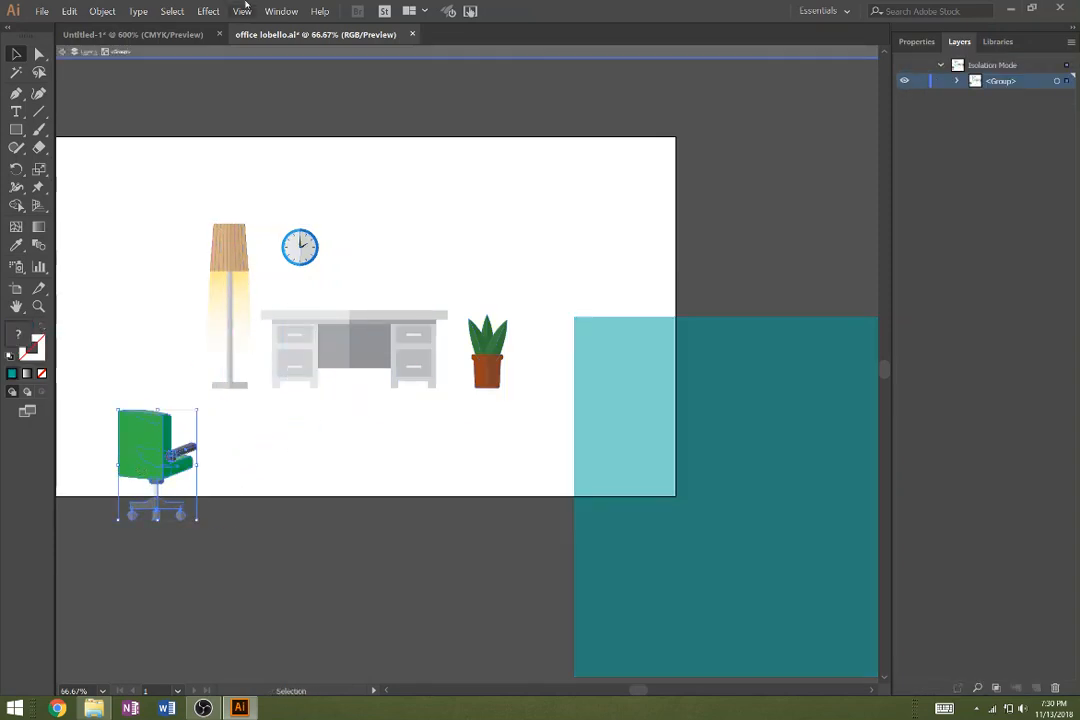
Paste a copy of the green chair into Untitled-1 and scale it down to about a quarter of the artboard's height, left of the lamp
left_click(172, 34)
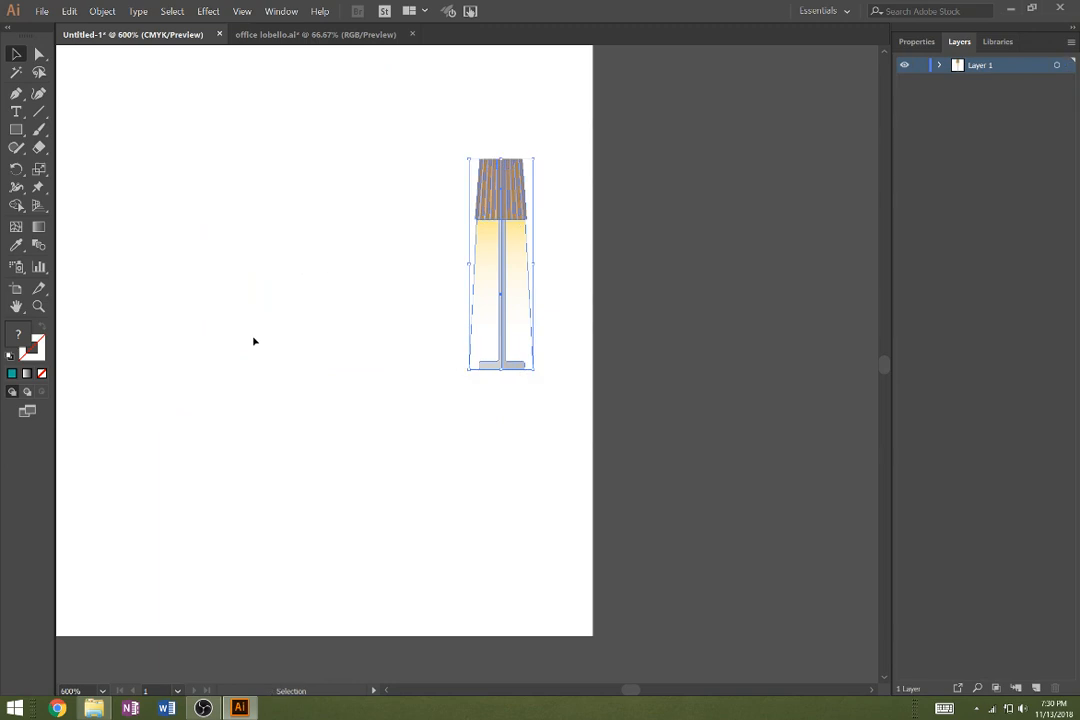
left_click(253, 340)
key("ctrl+v")
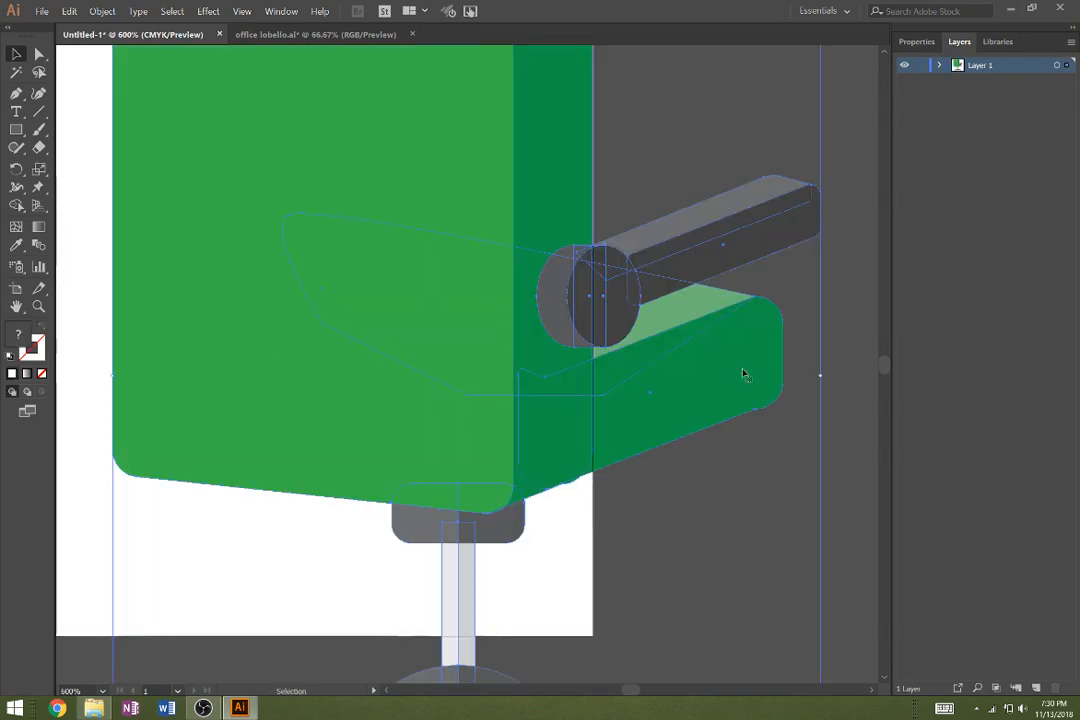
left_click_drag(820, 375, 236, 352)
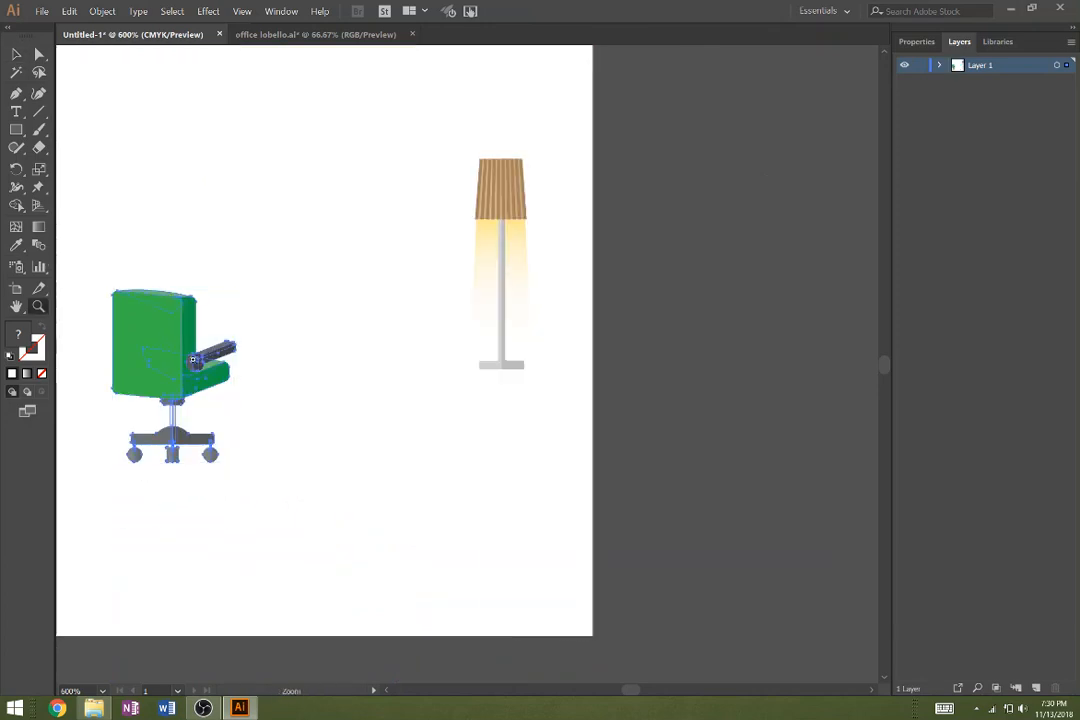
key("ctrl+0")
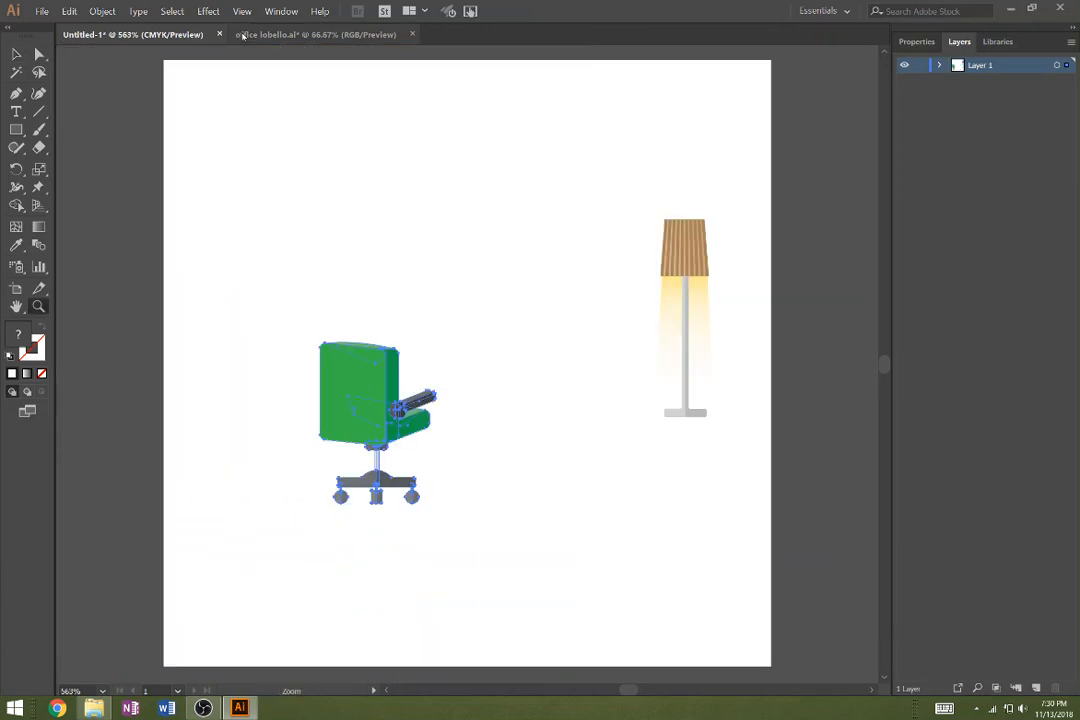
Select the whole potted plant in office lobello.ai and try to paste it into Untitled-1, undoing the paste of a second chair
left_click(300, 34)
key("v")
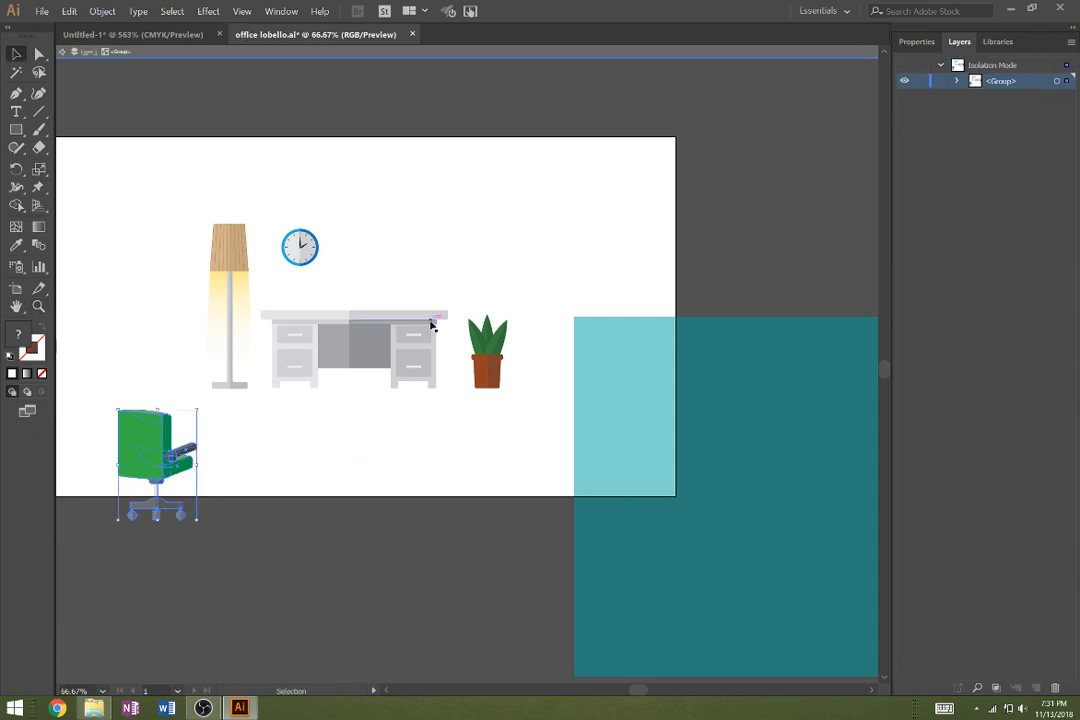
left_click(488, 372)
left_click_drag(548, 413, 459, 316)
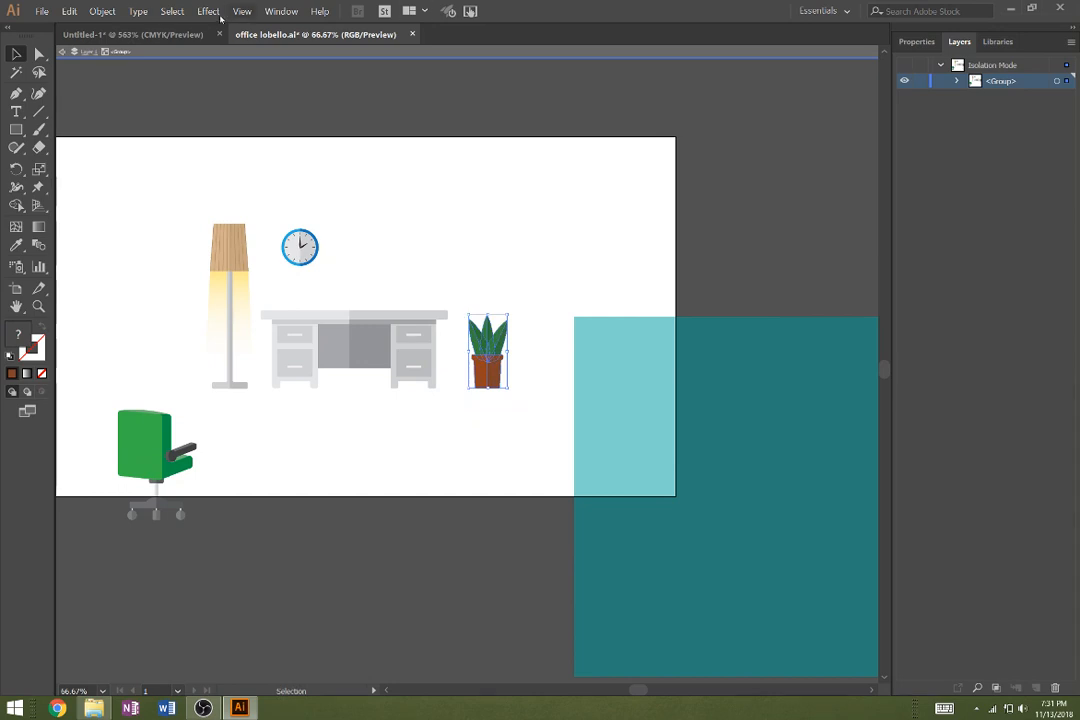
left_click(176, 34)
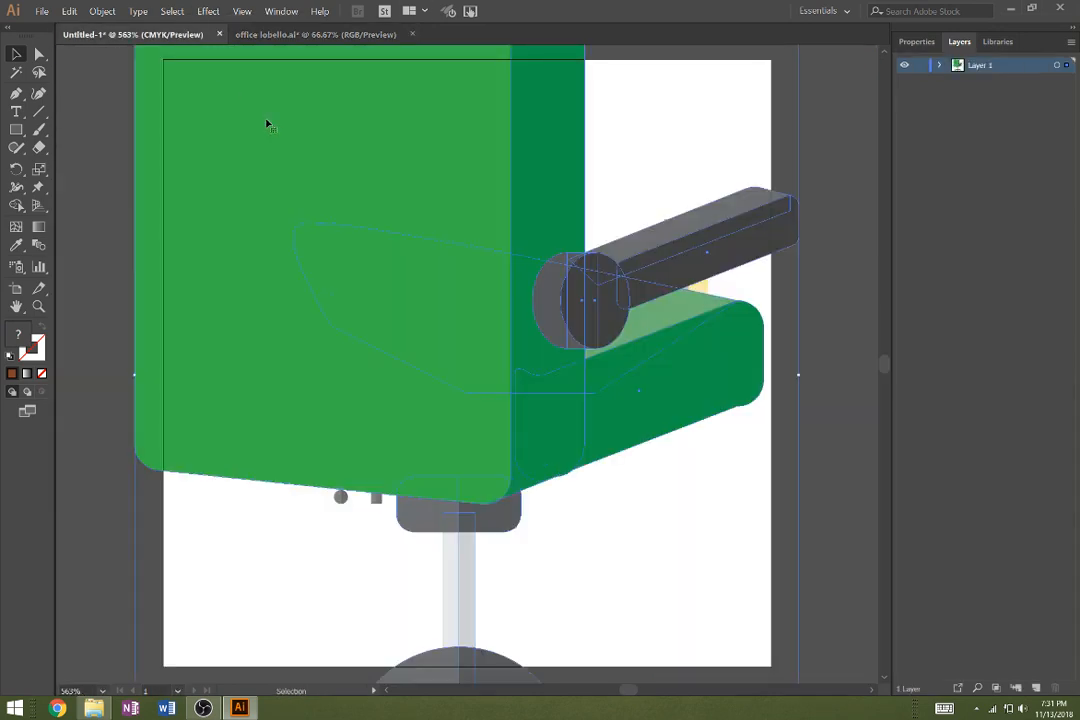
key("ctrl+z")
Copy the potted plant from office lobello.ai into Untitled-1, scale it to slightly taller than the chair and place it between chair and lamp
left_click(280, 35)
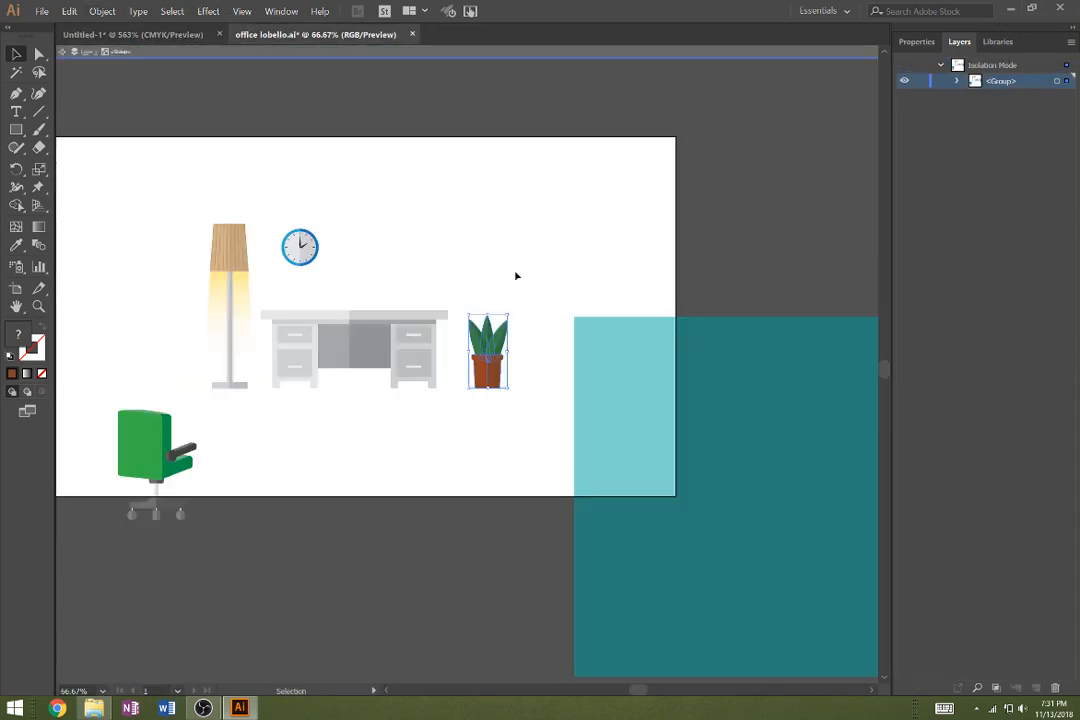
key("ctrl+v")
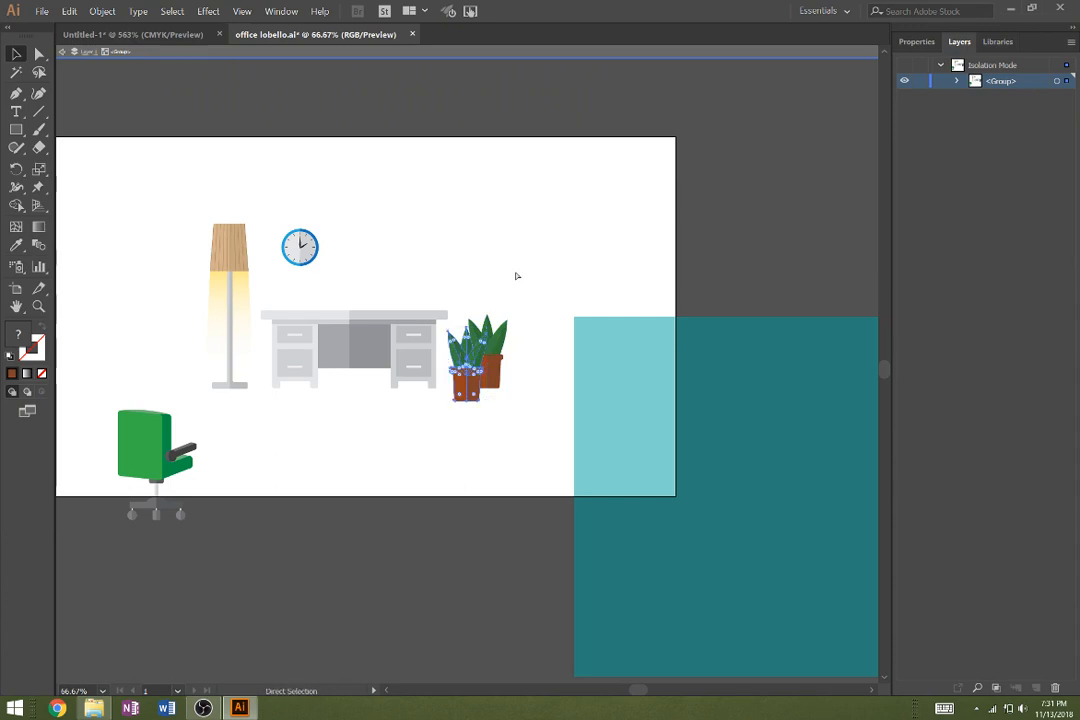
left_click(132, 34)
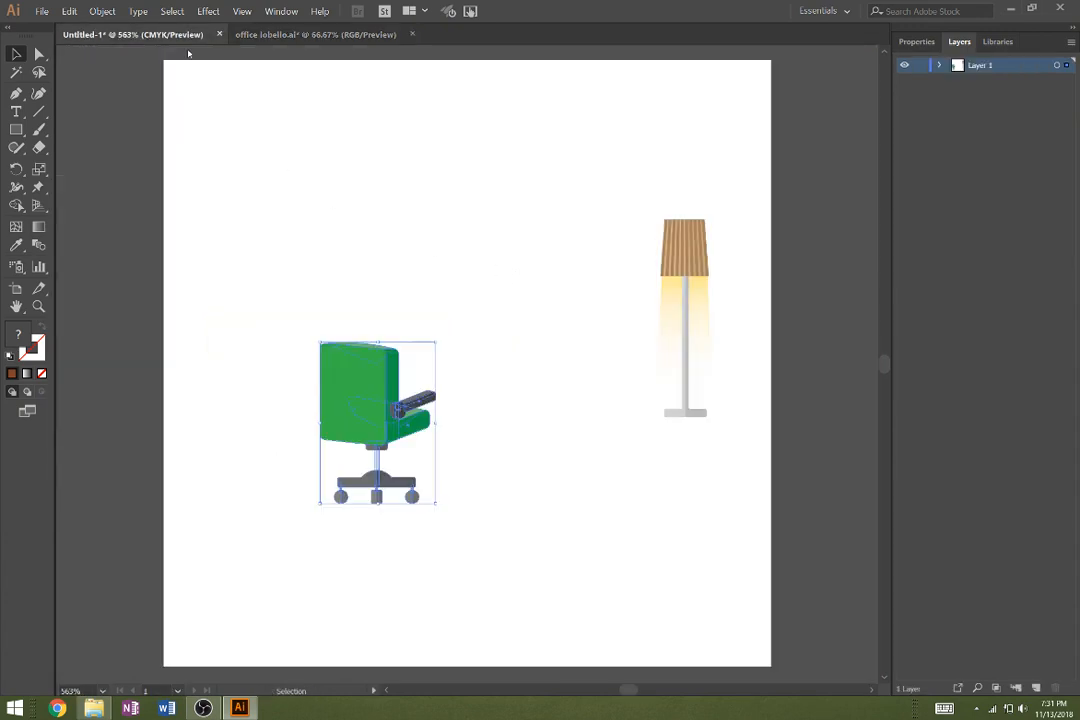
key("ctrl+v")
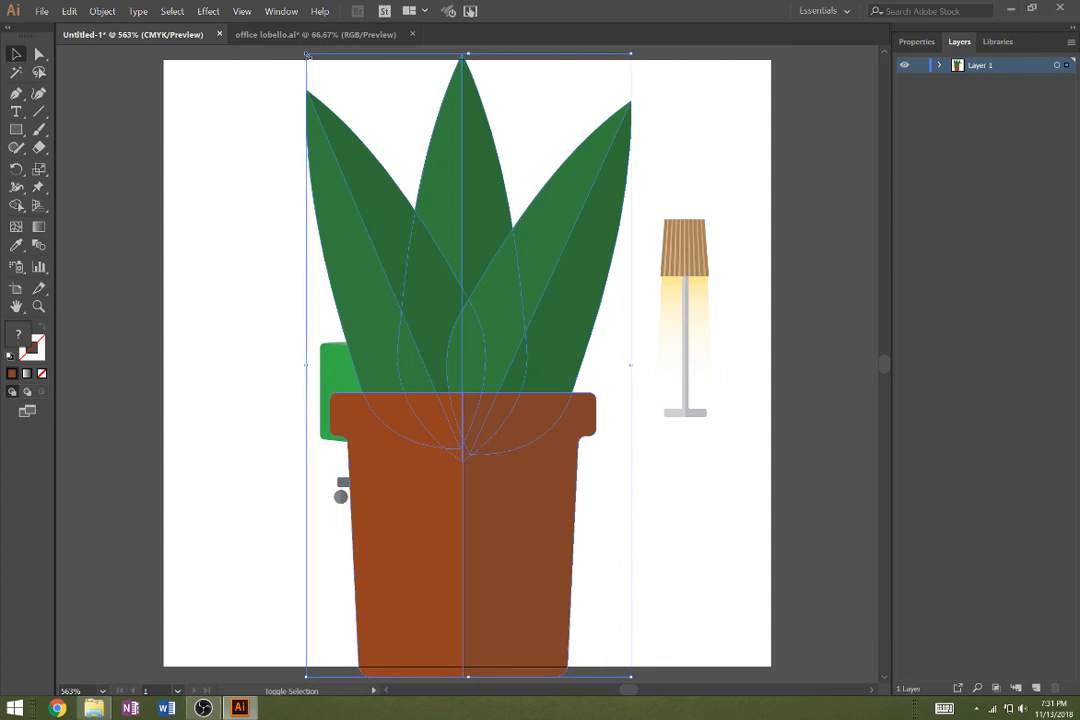
left_click_drag(308, 55, 541, 393)
left_click_drag(582, 601, 572, 506)
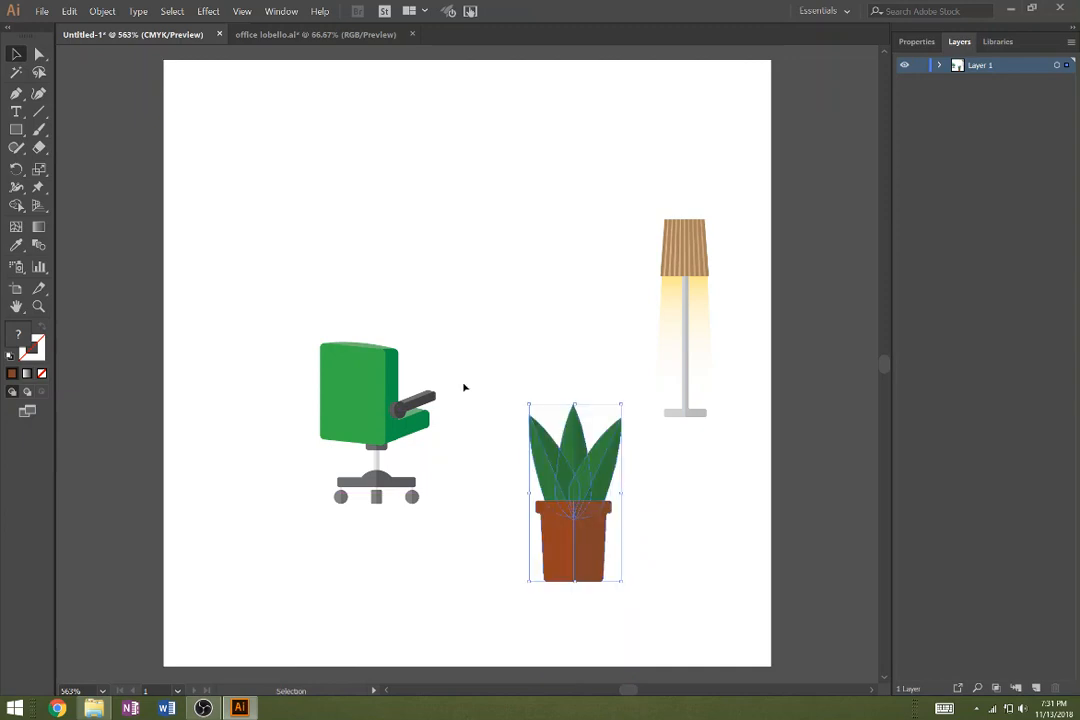
Copy the entire wall clock from office lobello.ai and paste it into Untitled-1
left_click(286, 36)
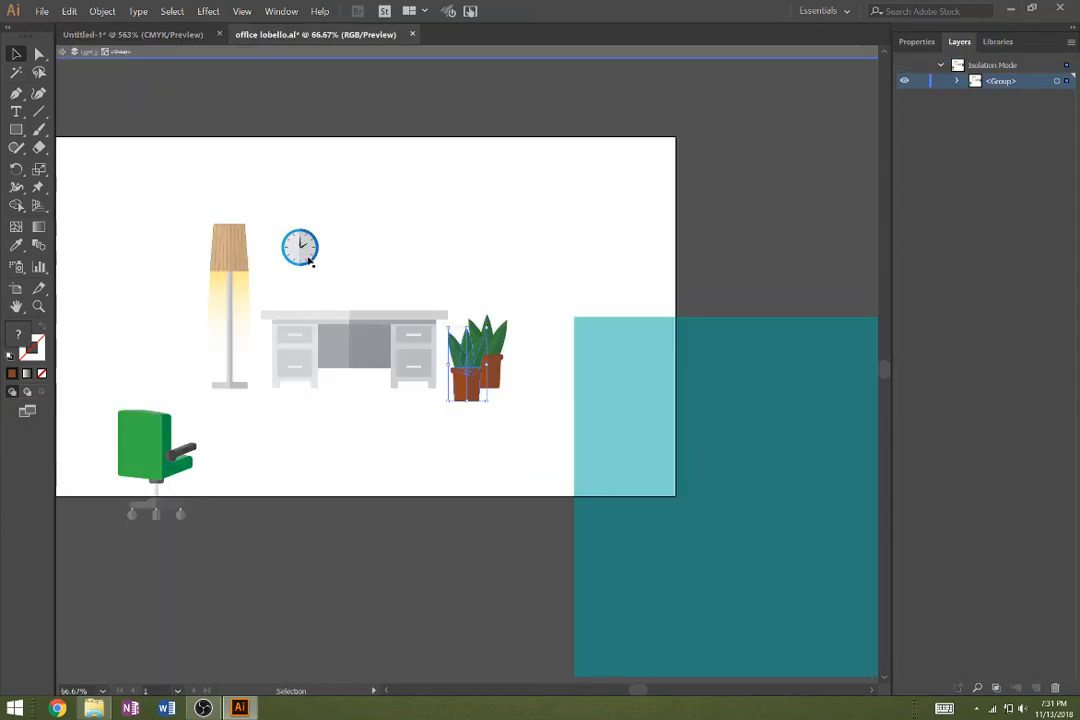
left_click_drag(330, 284, 268, 222)
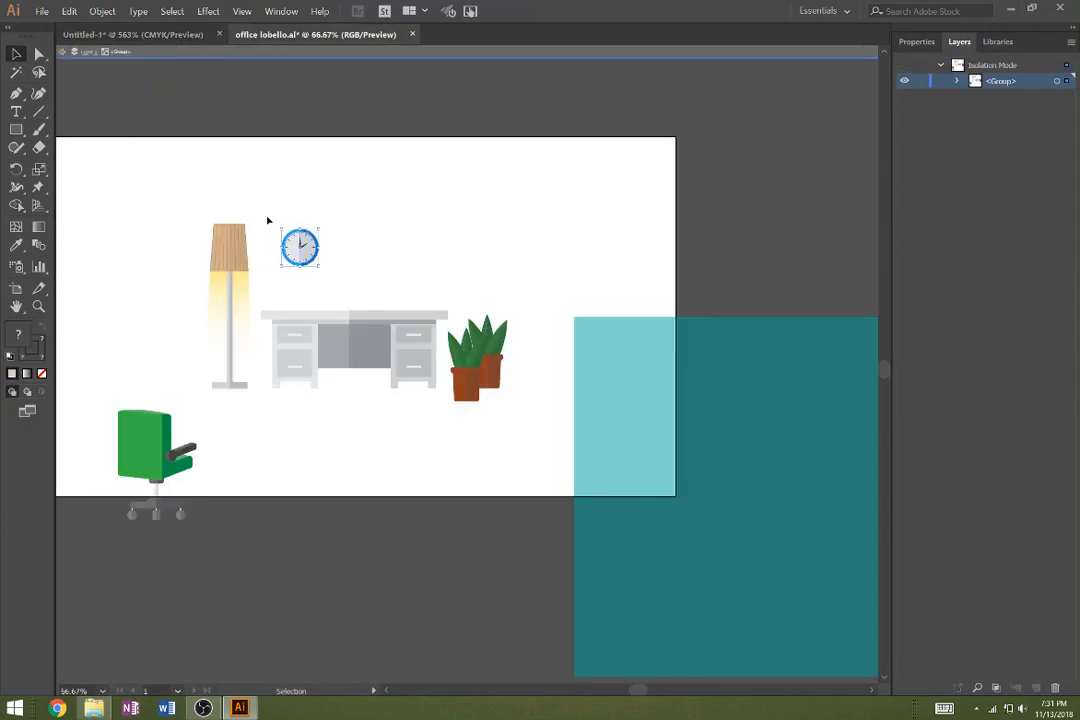
left_click(135, 34)
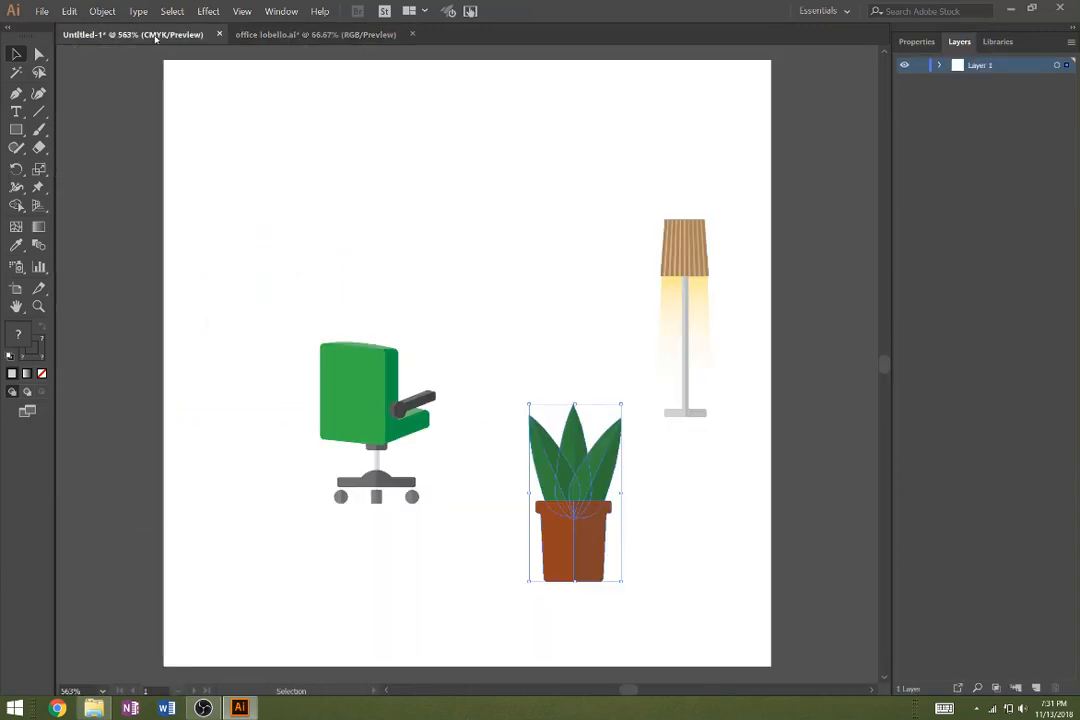
left_click(367, 256)
key("ctrl+v")
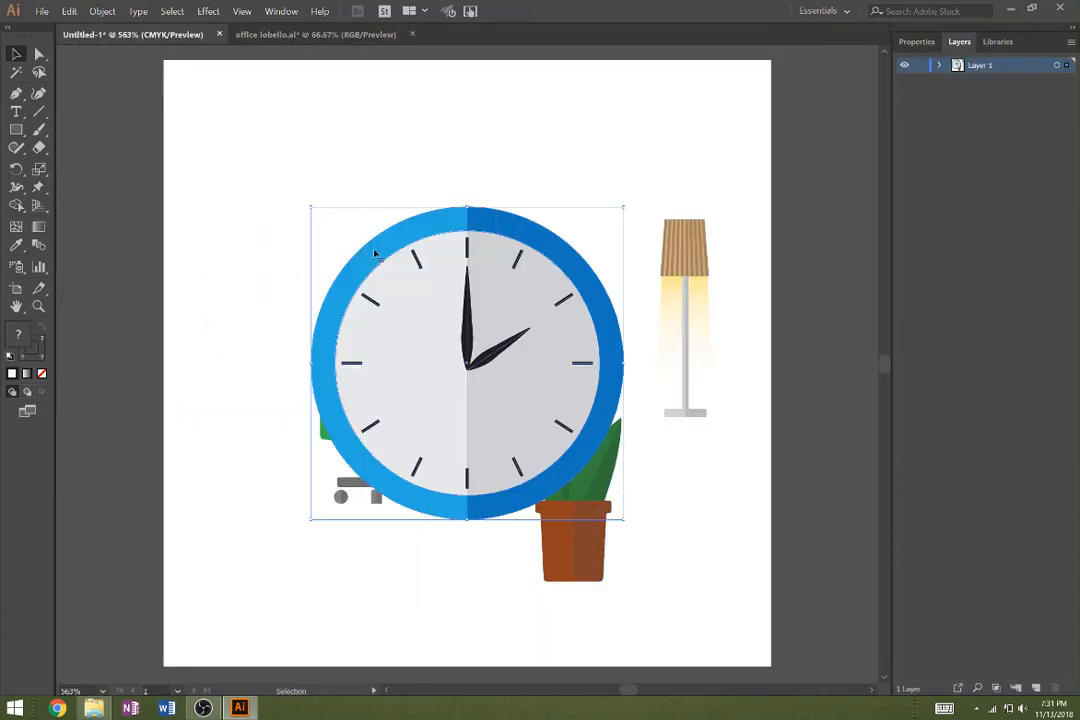
Scale the pasted clock down to about a fifth of the artboard's width and place it near the artboard's upper-left corner
left_click_drag(312, 206, 438, 336)
left_click_drag(516, 417, 281, 187)
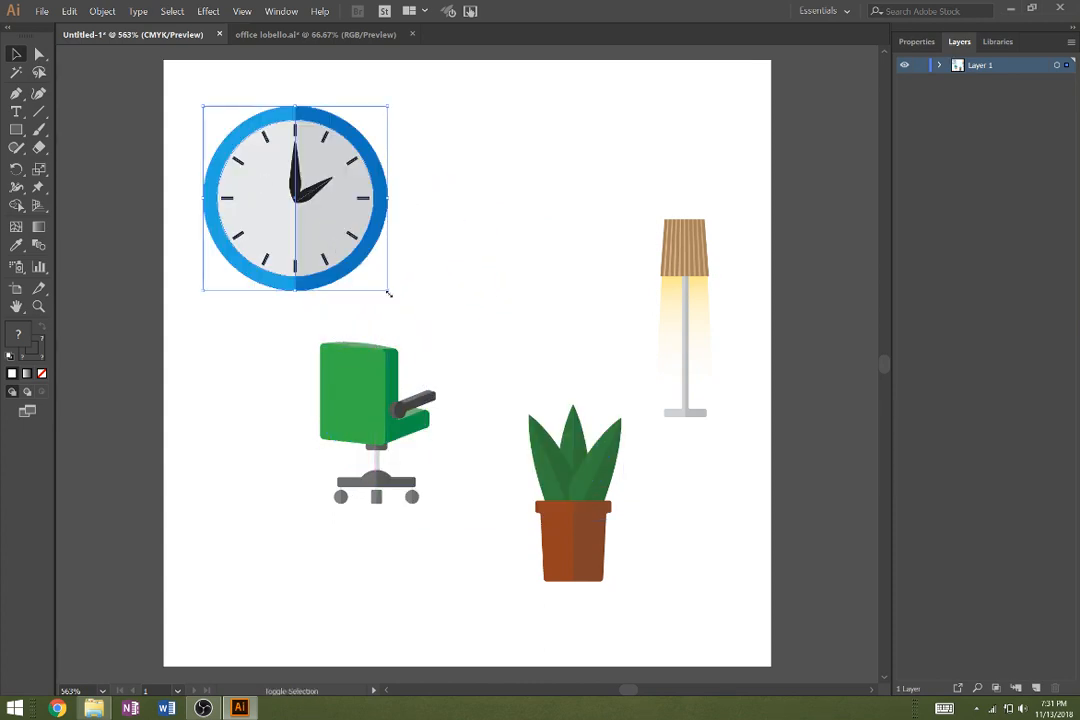
left_click_drag(389, 293, 323, 254)
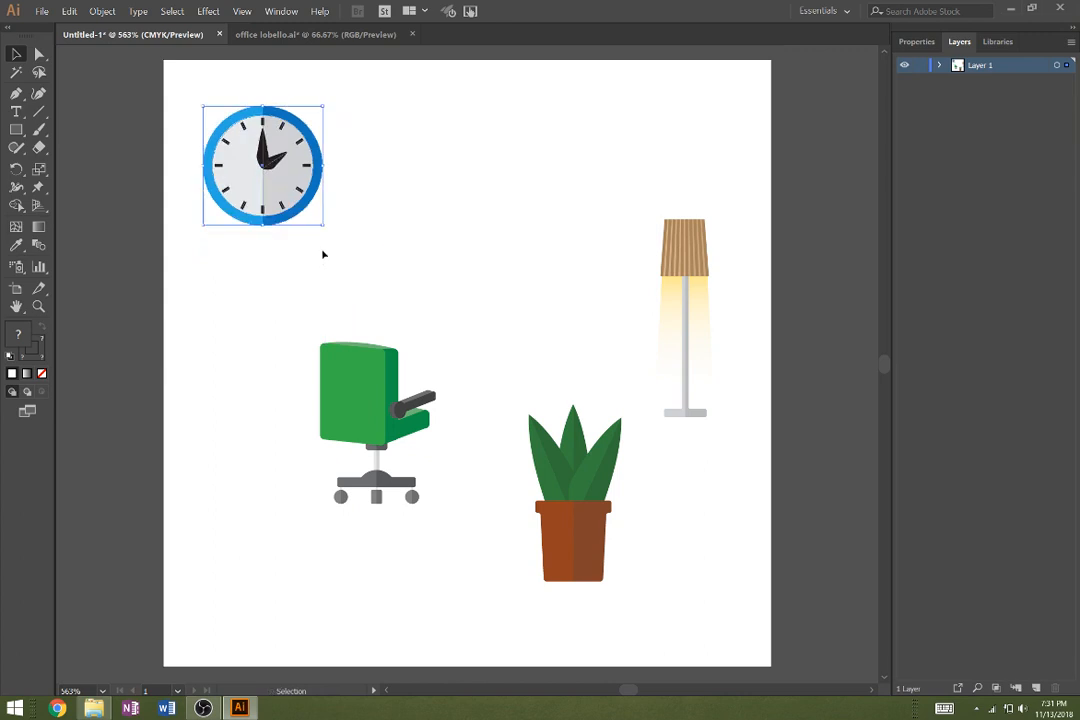
left_click(530, 307)
Move the clock up so that it straddles the artboard's top edge near the upper-left corner
key("z")
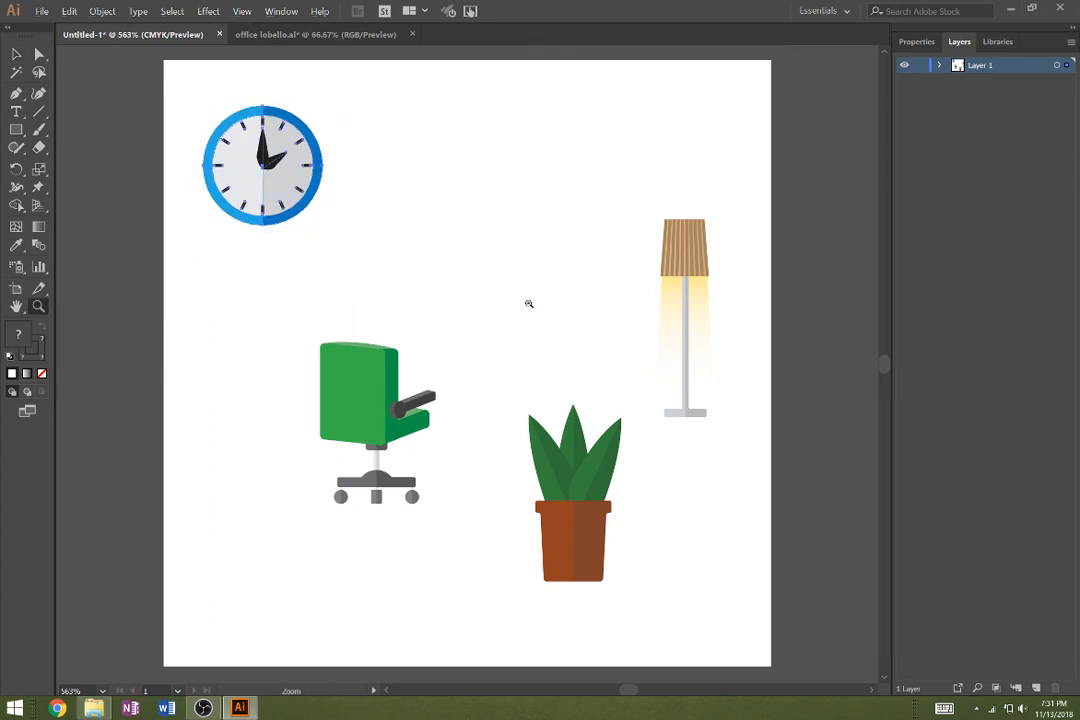
left_click(528, 304, "alt")
left_click(16, 54)
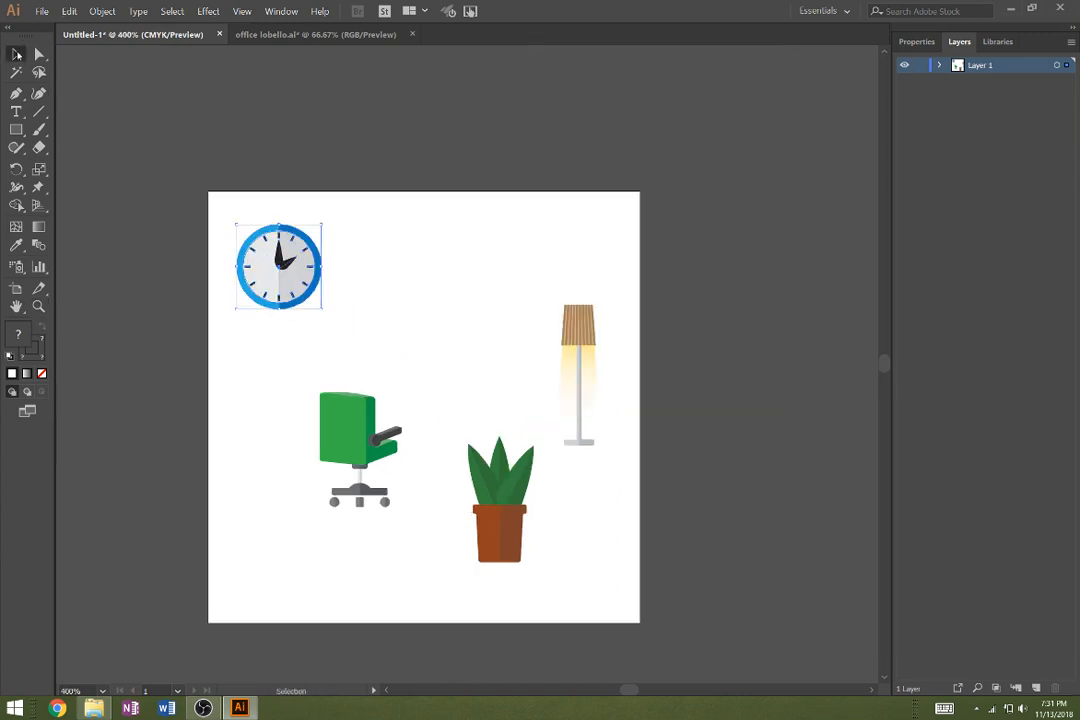
left_click_drag(296, 290, 296, 249)
mouse_move(272, 234)
left_mouse_down()
mouse_move(283, 243)
mouse_move(228, 218)
mouse_move(279, 216)
left_mouse_up()
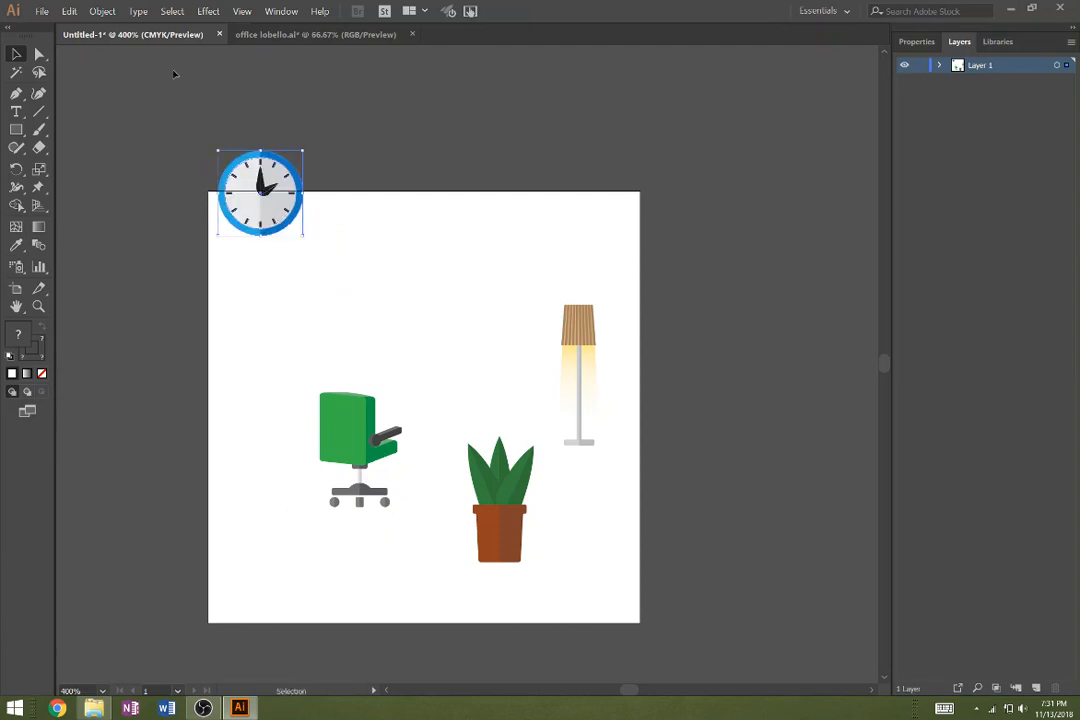
Apply Outline Stroke to the clock artwork to convert its strokes into filled shapes
left_click(101, 11)
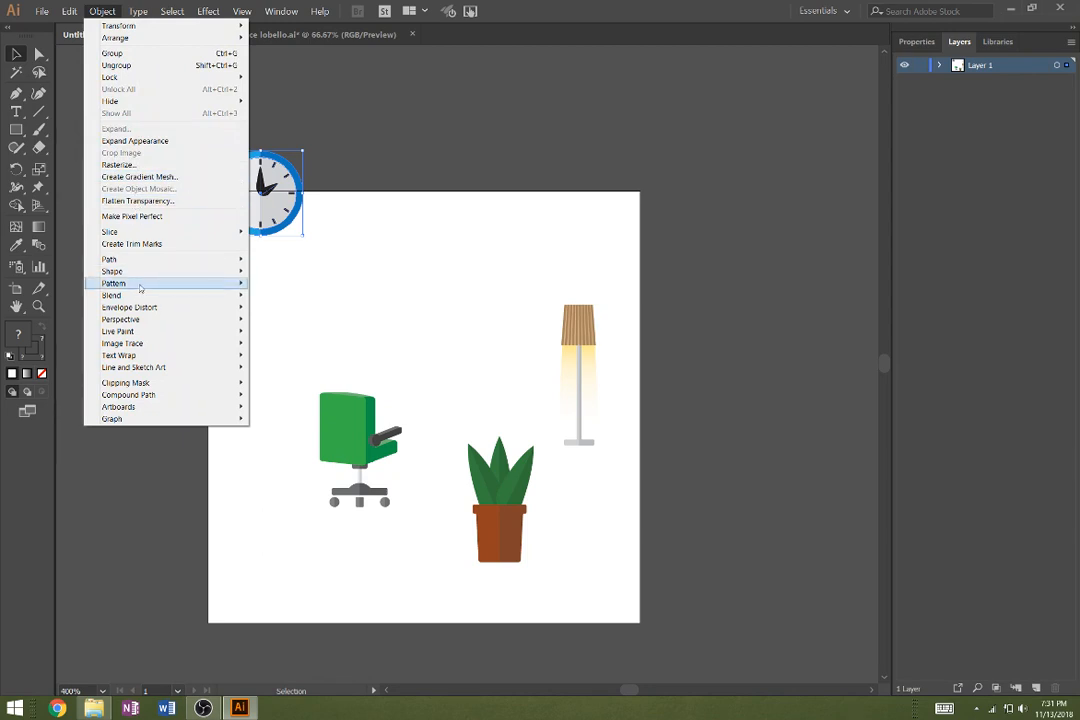
mouse_move(150, 260)
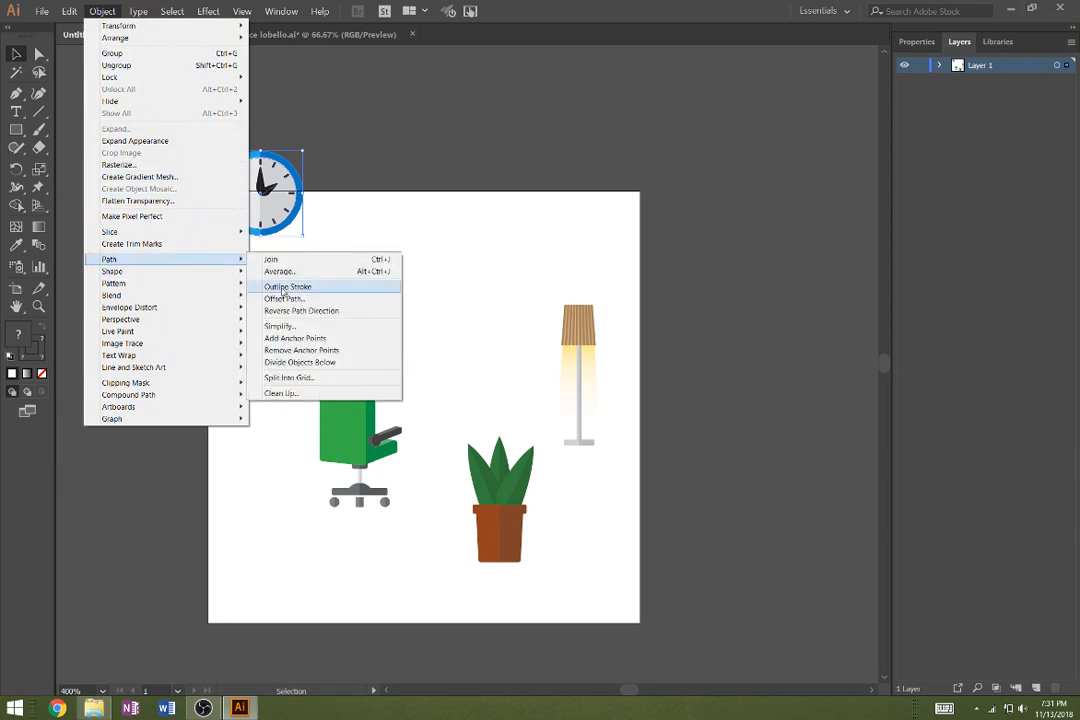
left_click(283, 288)
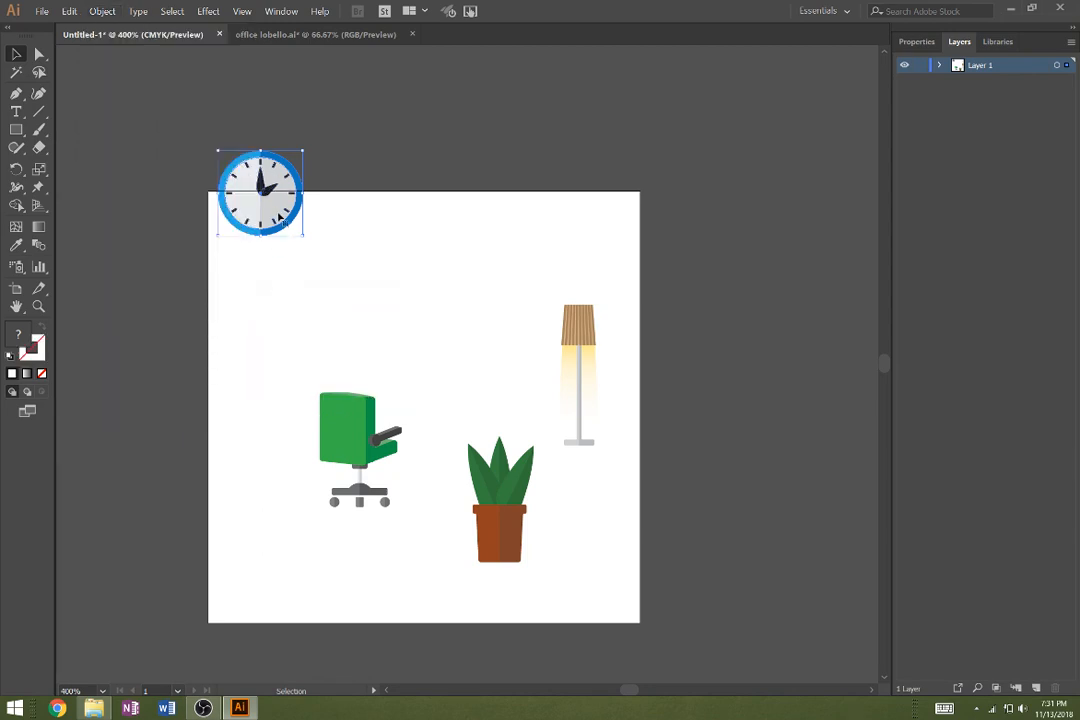
Duplicate the clock to the artboard's lower-left, upper-middle and lower-right areas, shrinking the lower-left copy to about half size
left_click_drag(278, 214, 282, 565)
left_click_drag(311, 498, 272, 539)
Try shearing the clock copy in the artboard's upper middle by 30° along the horizontal axis
left_click(462, 340)
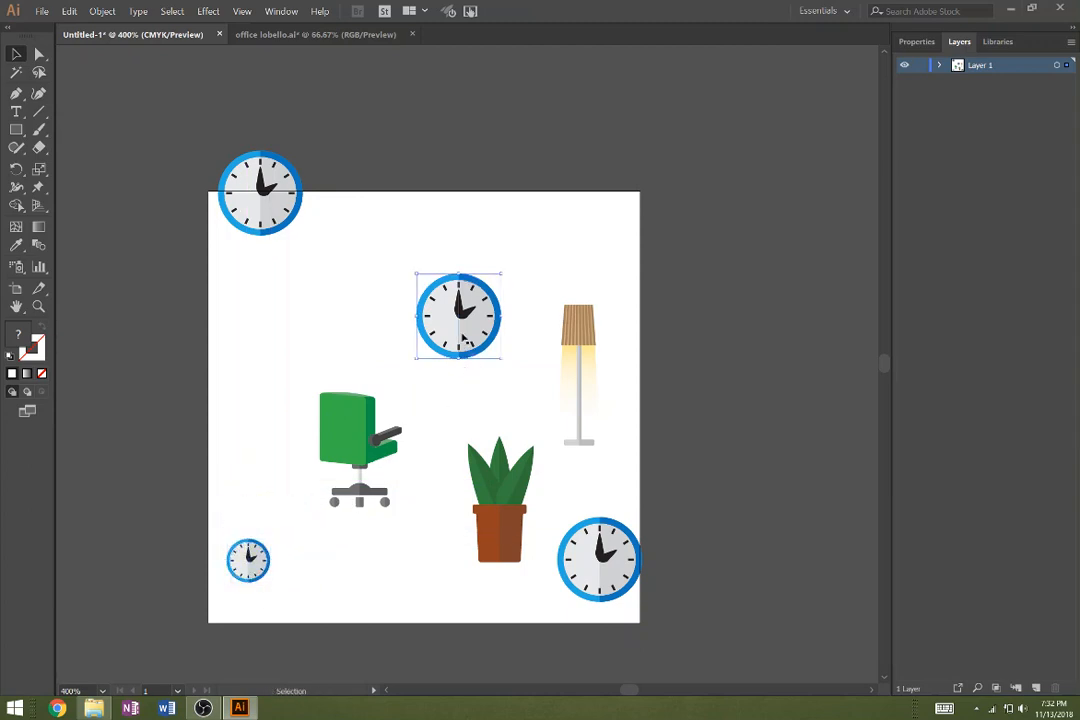
right_click(462, 336)
mouse_move(500, 439)
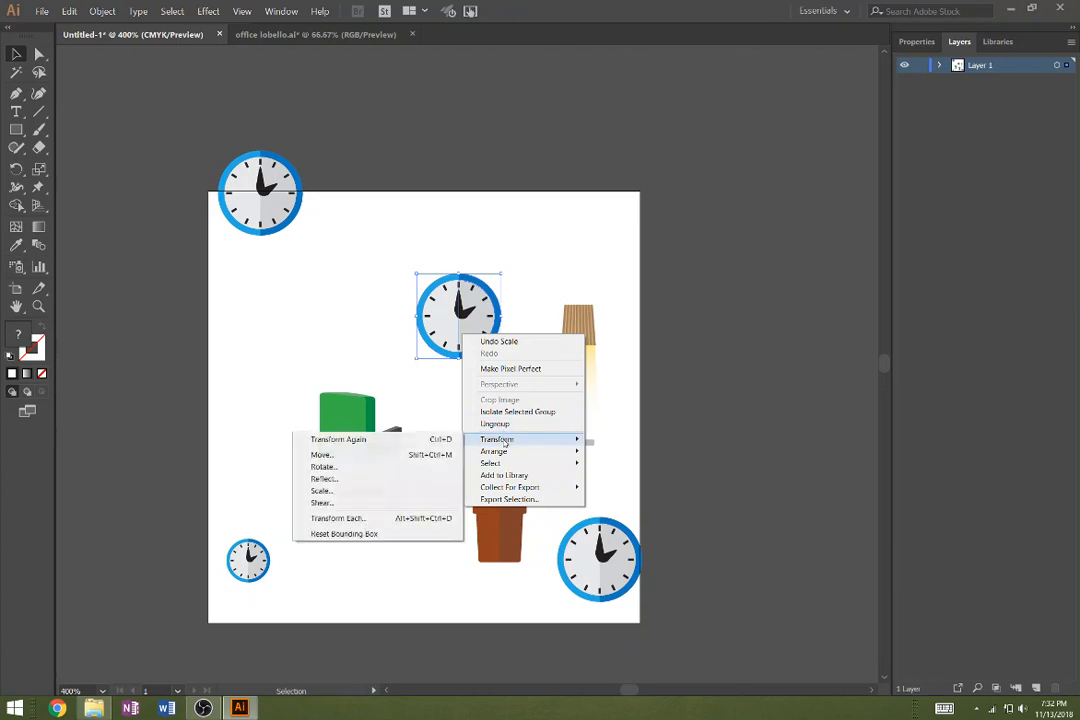
left_click(322, 503)
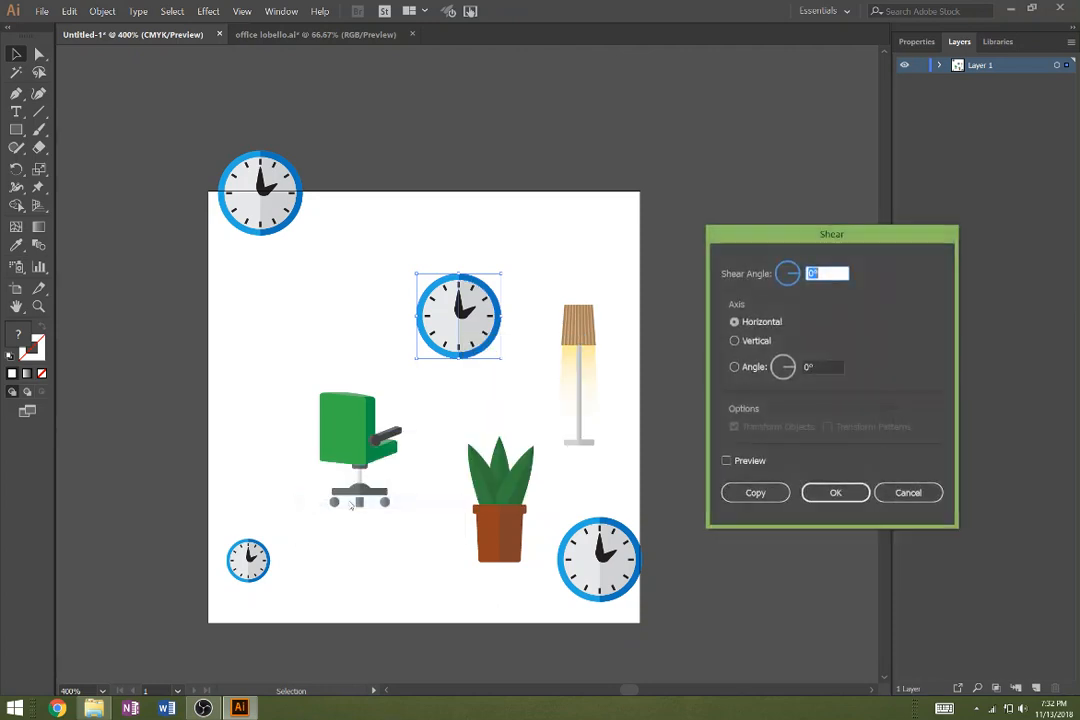
type("30")
key("Return")
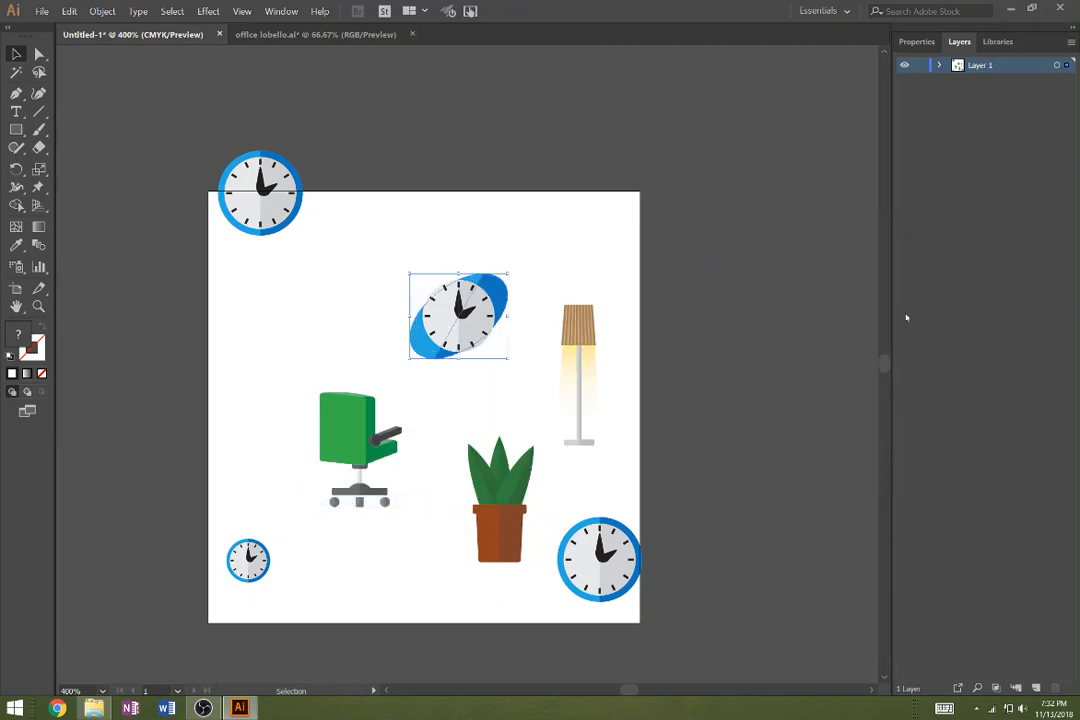
key("ctrl+z")
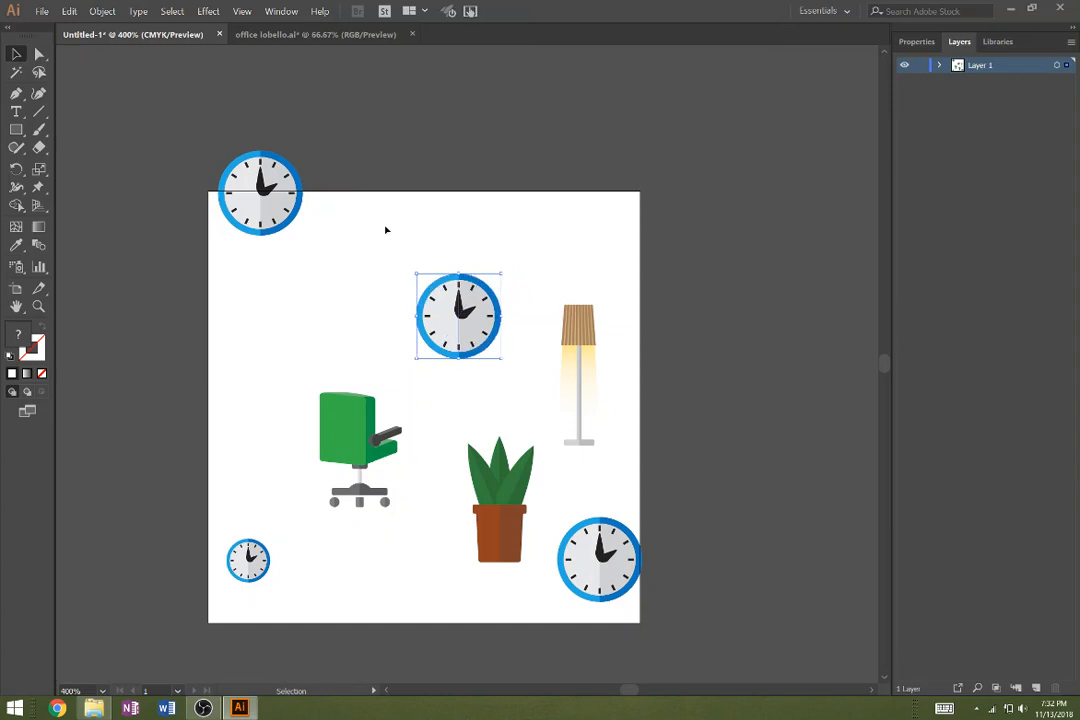
Group the parts of the clock copy in the artboard's upper middle and shear the group 30° along the horizontal axis
left_click_drag(385, 230, 546, 410)
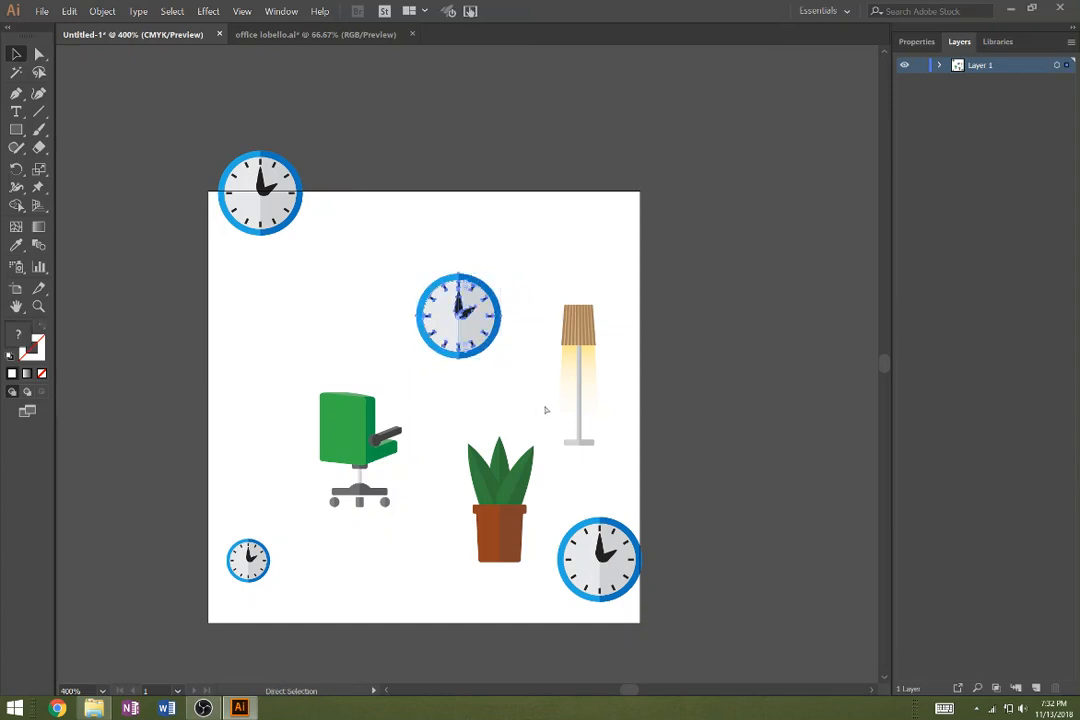
right_click(418, 311)
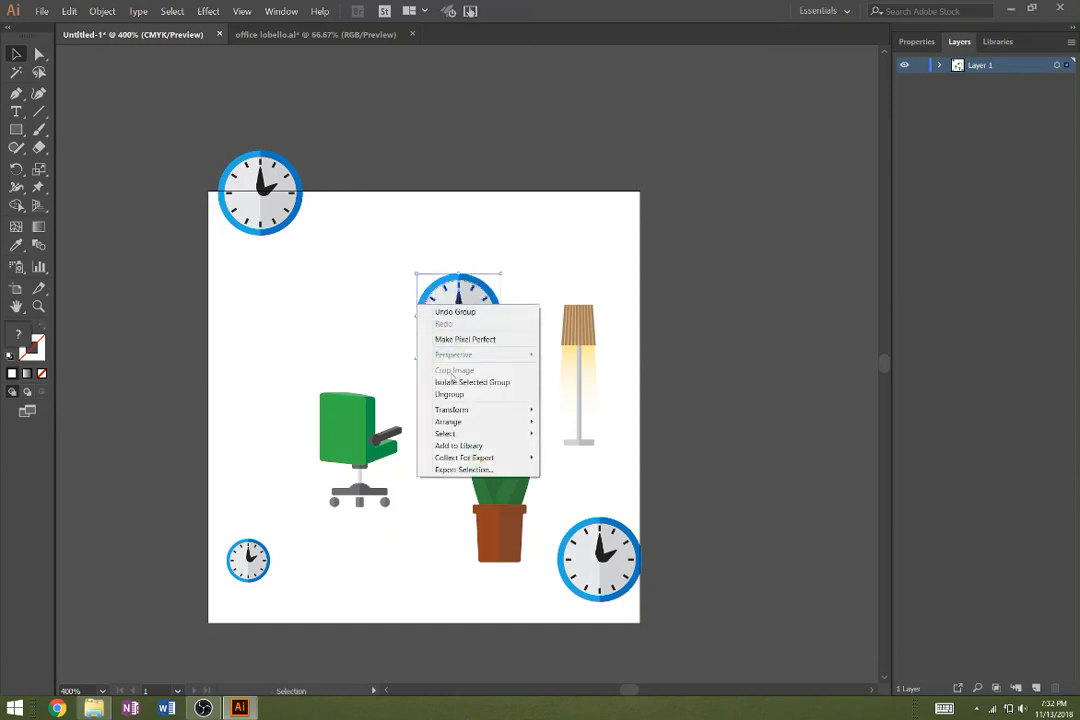
mouse_move(451, 410)
left_click(336, 473)
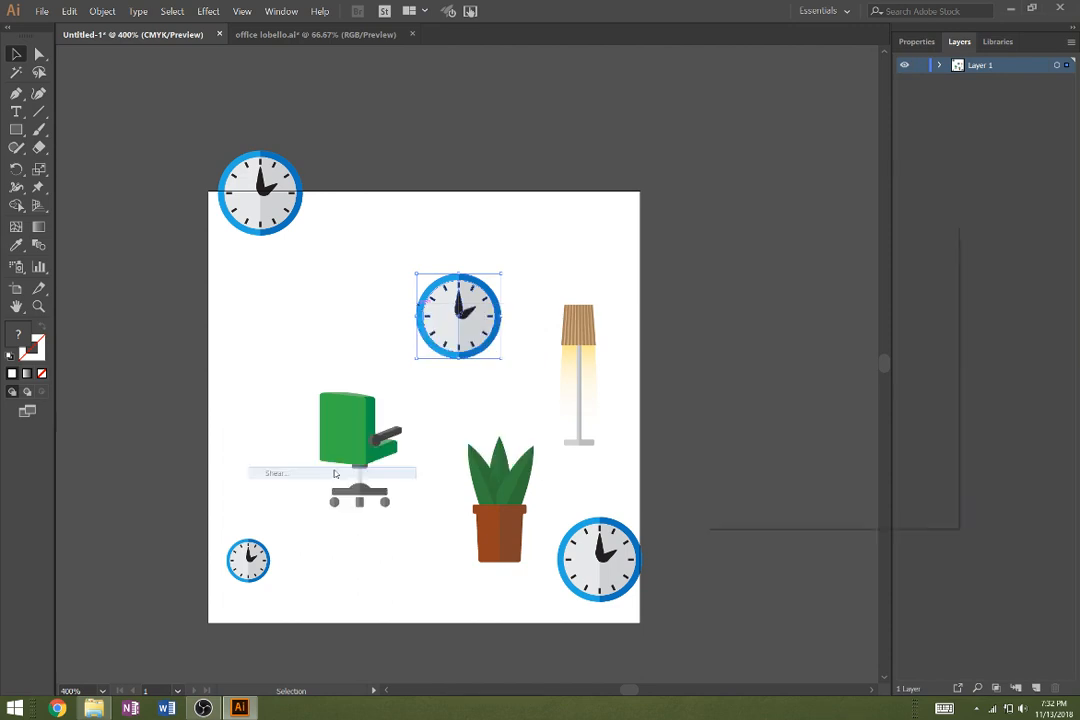
type("30")
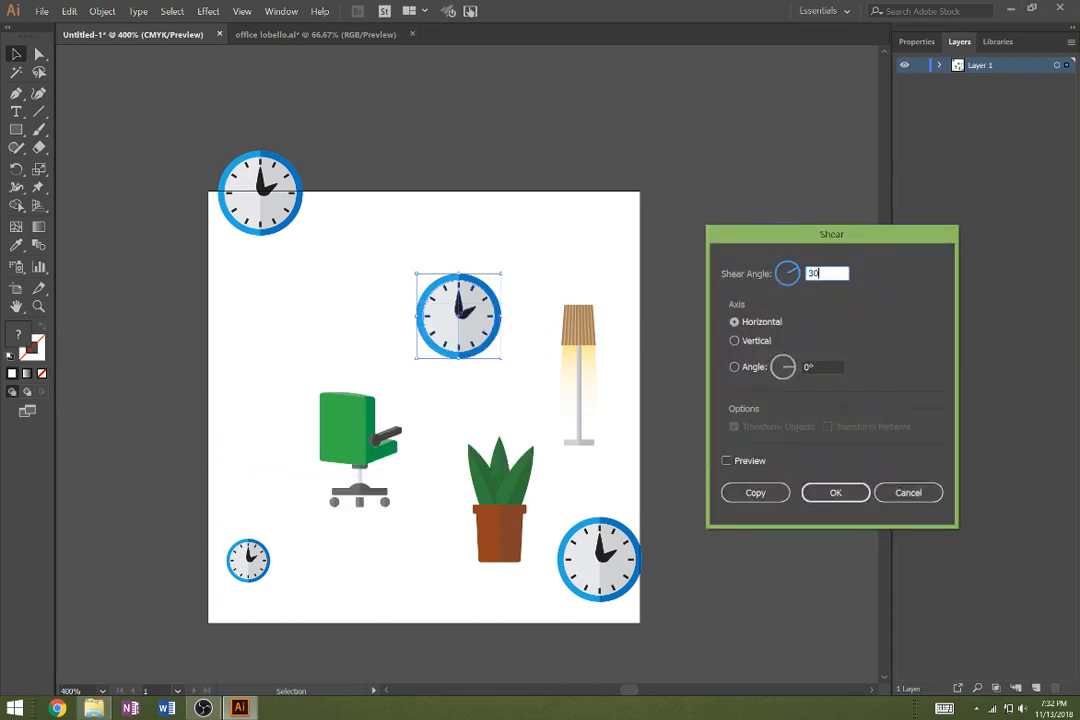
left_click(755, 460)
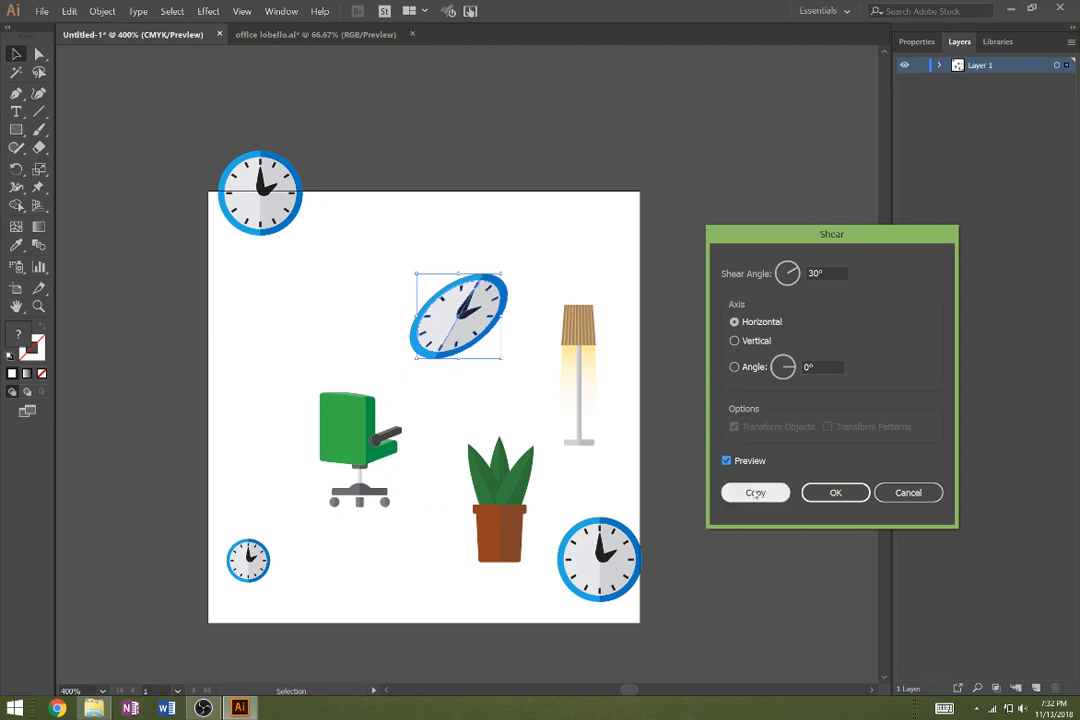
left_click(833, 493)
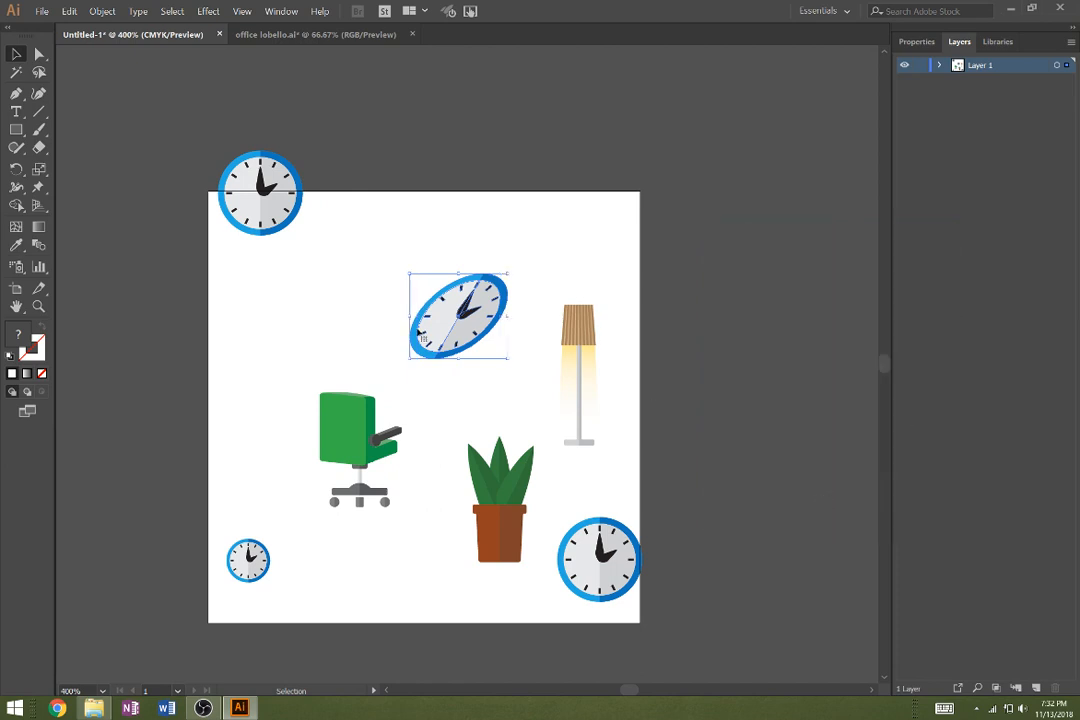
Rotate the sheared clock by -30°
right_click(511, 300)
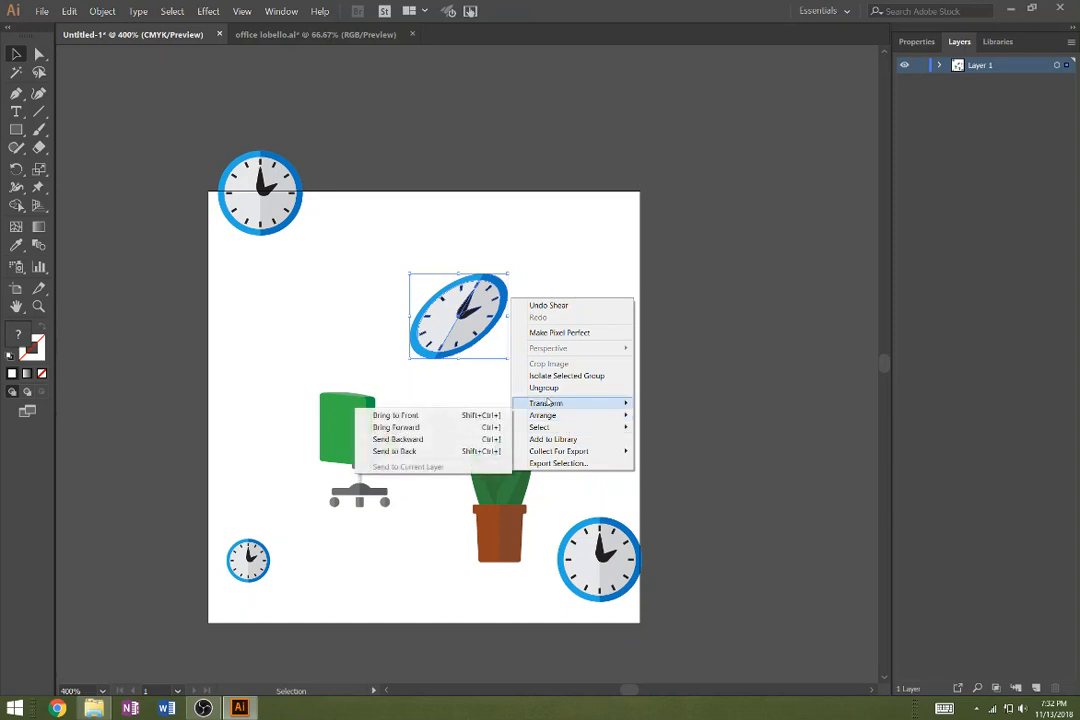
mouse_move(565, 403)
left_click(395, 437)
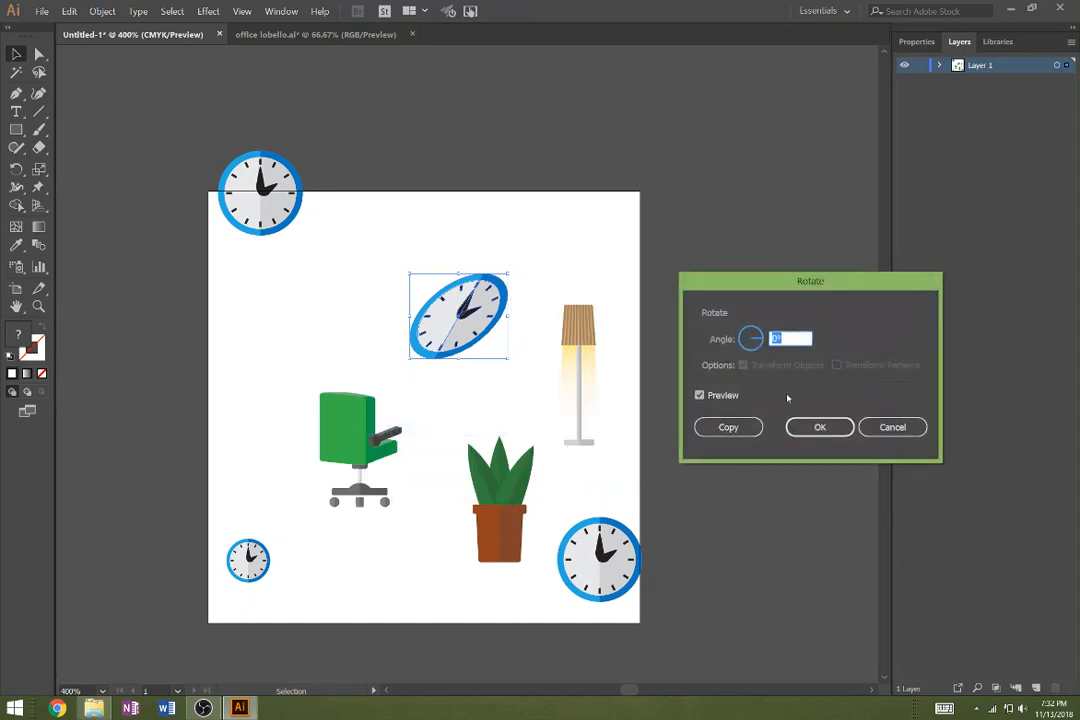
left_click(715, 397)
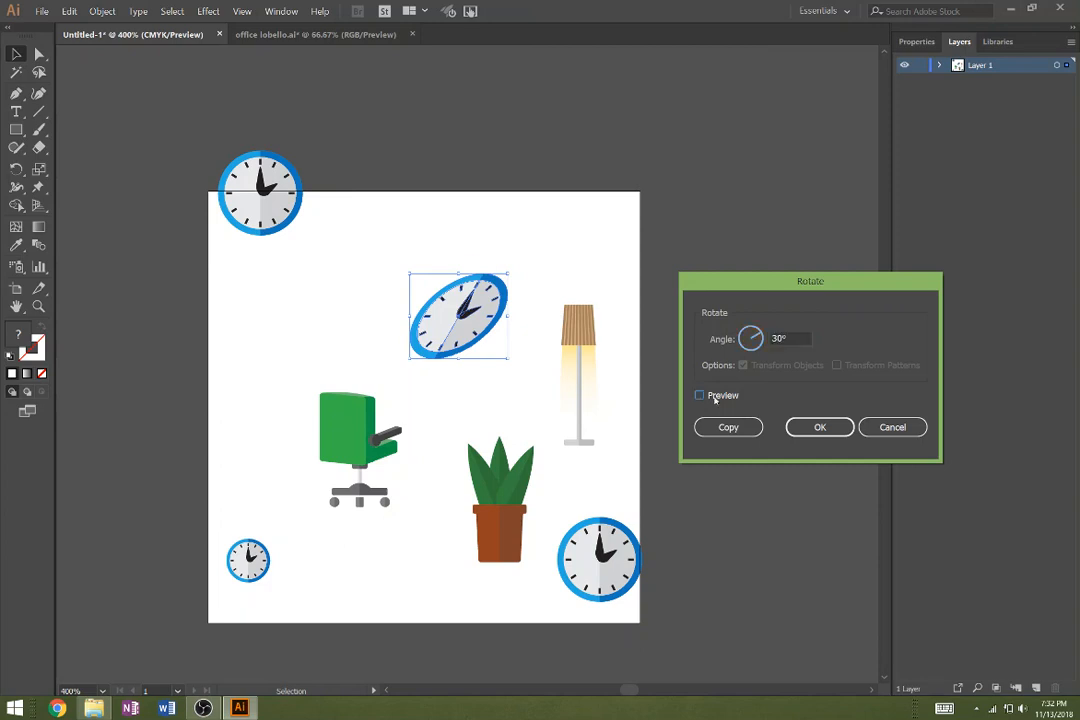
left_click(700, 395)
left_click(700, 395)
left_click(792, 339)
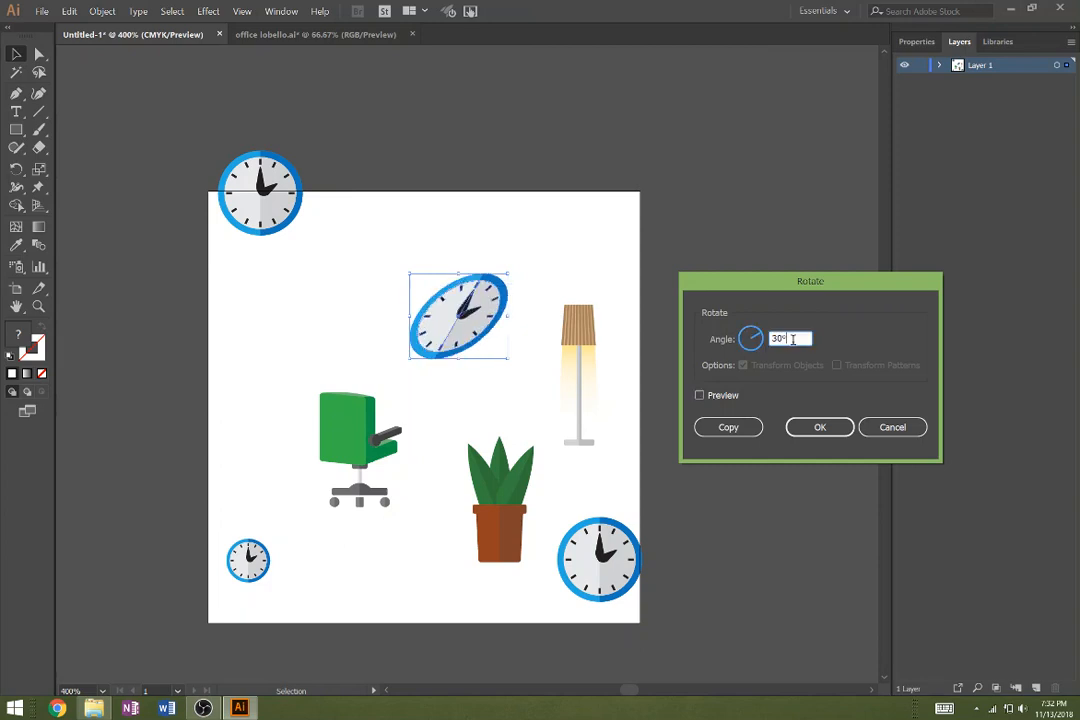
left_click_drag(792, 339, 746, 357)
type("-30")
left_click(717, 398)
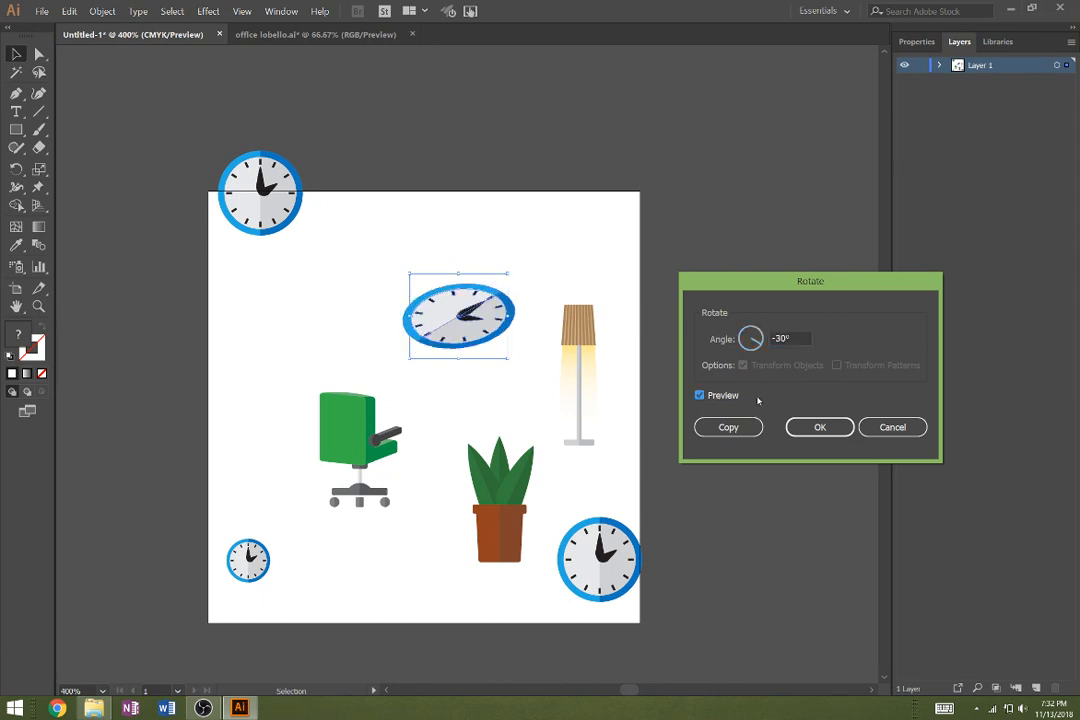
left_click(820, 427)
Arrange copies of the sheared clock at the artboard's upper right, middle left and bottom edge, shrinking the bottom-edge one to about two-thirds size
left_click_drag(497, 332, 468, 641)
right_click(589, 578)
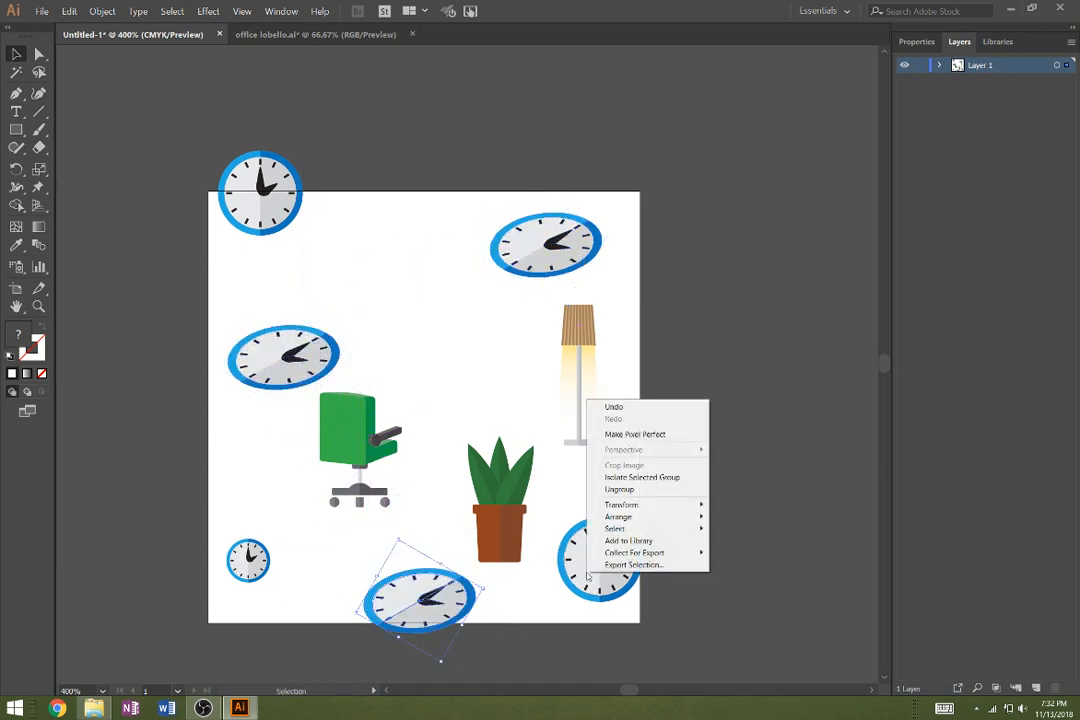
left_click(567, 556)
left_click(572, 568)
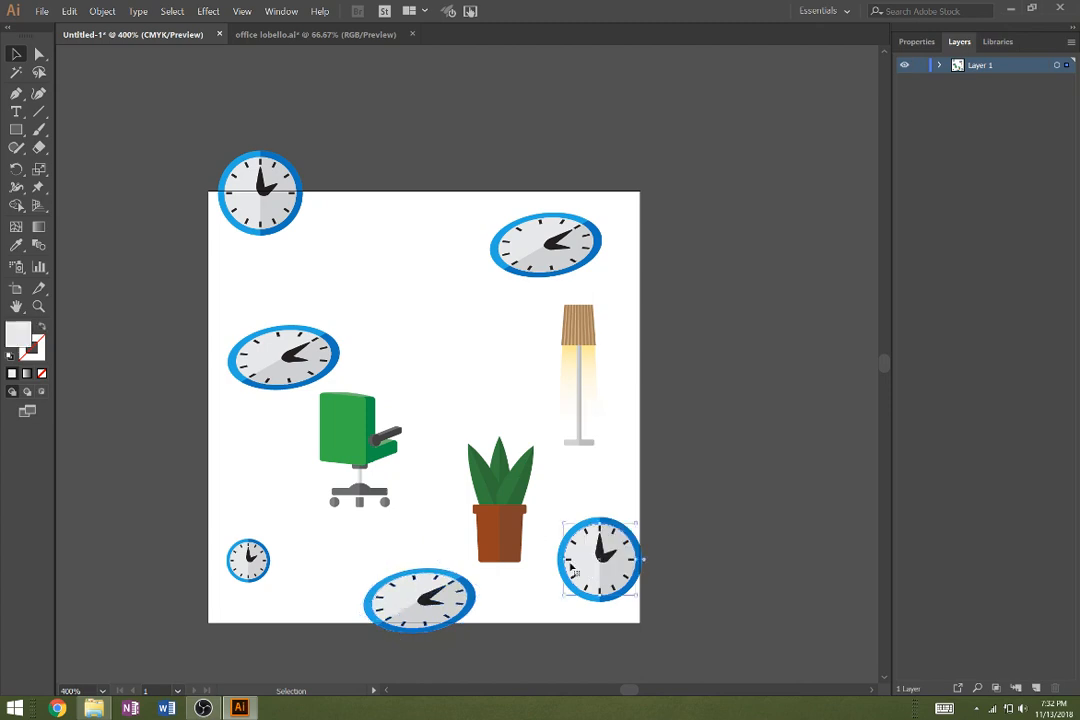
left_click(401, 577)
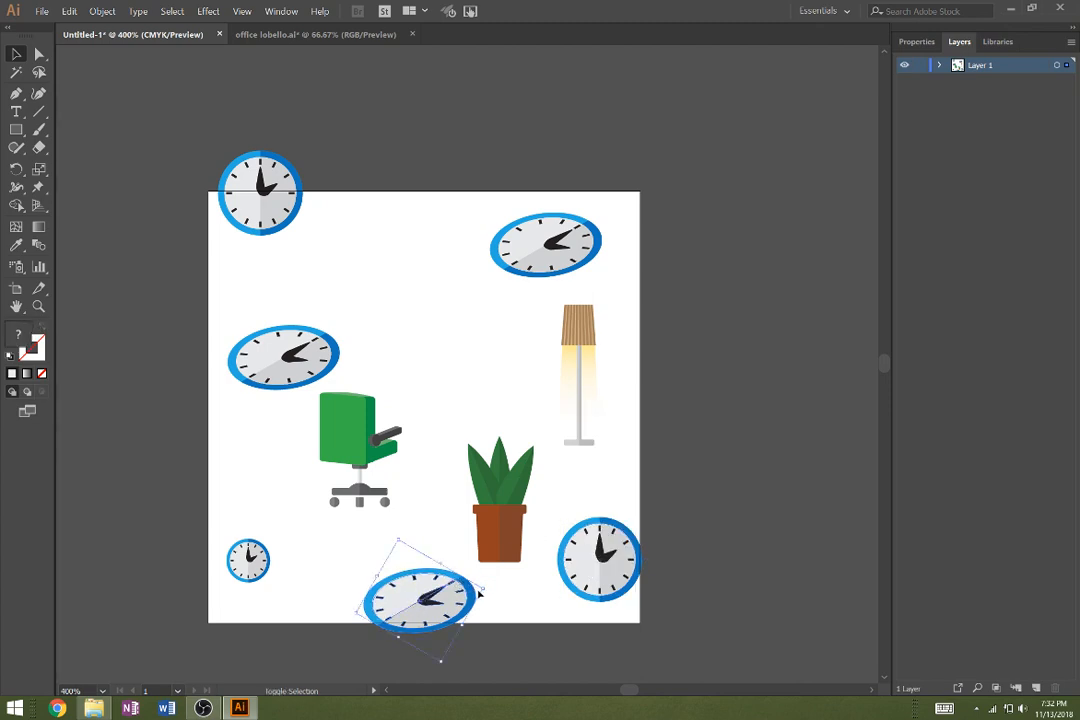
left_click_drag(485, 588, 442, 596)
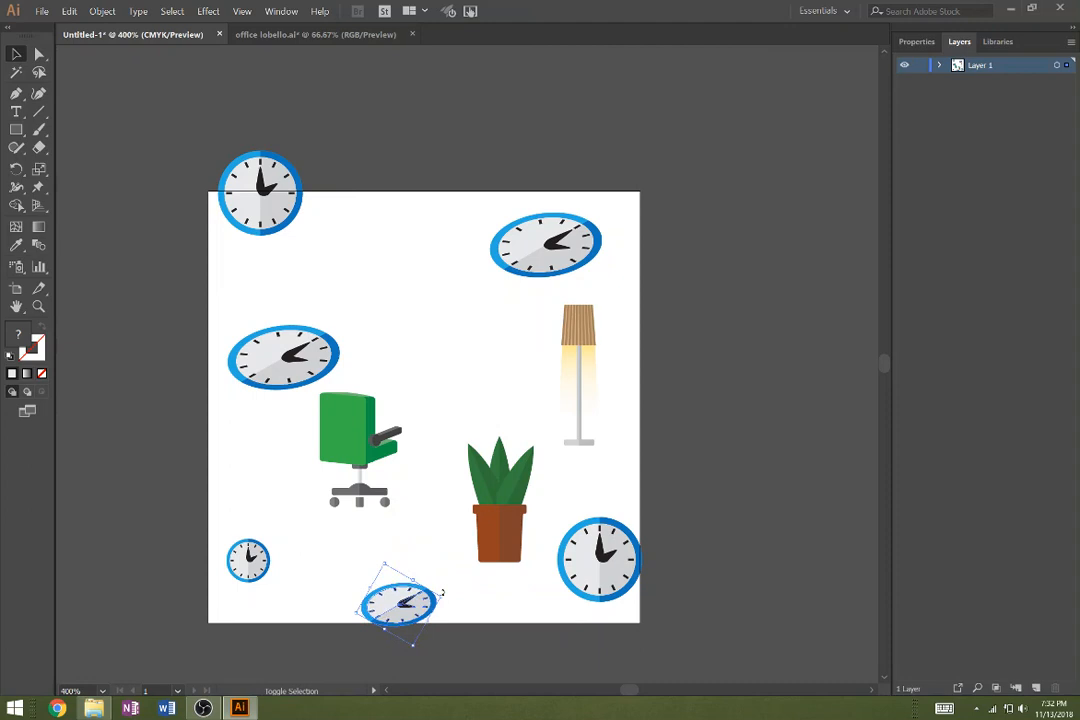
Place the chair across the artboard's left edge and a copy across the top edge, tilting the copy clockwise and shrinking the left-edge chair
left_click(378, 446)
left_click_drag(372, 447, 430, 193)
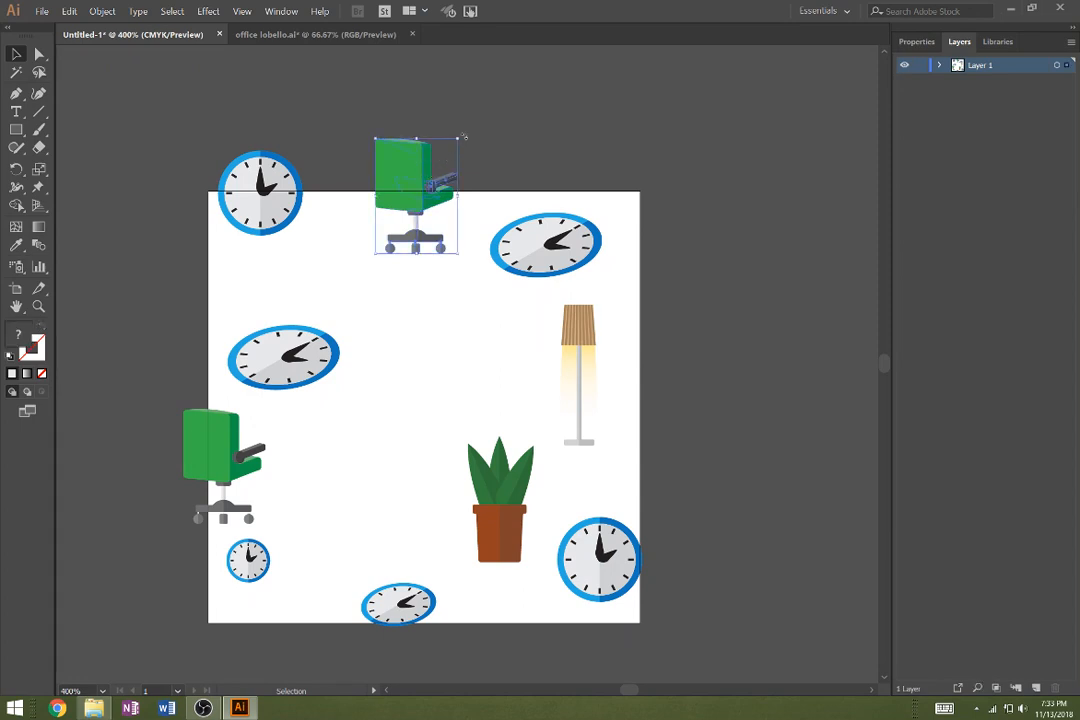
left_click_drag(463, 137, 480, 157)
left_click(240, 450)
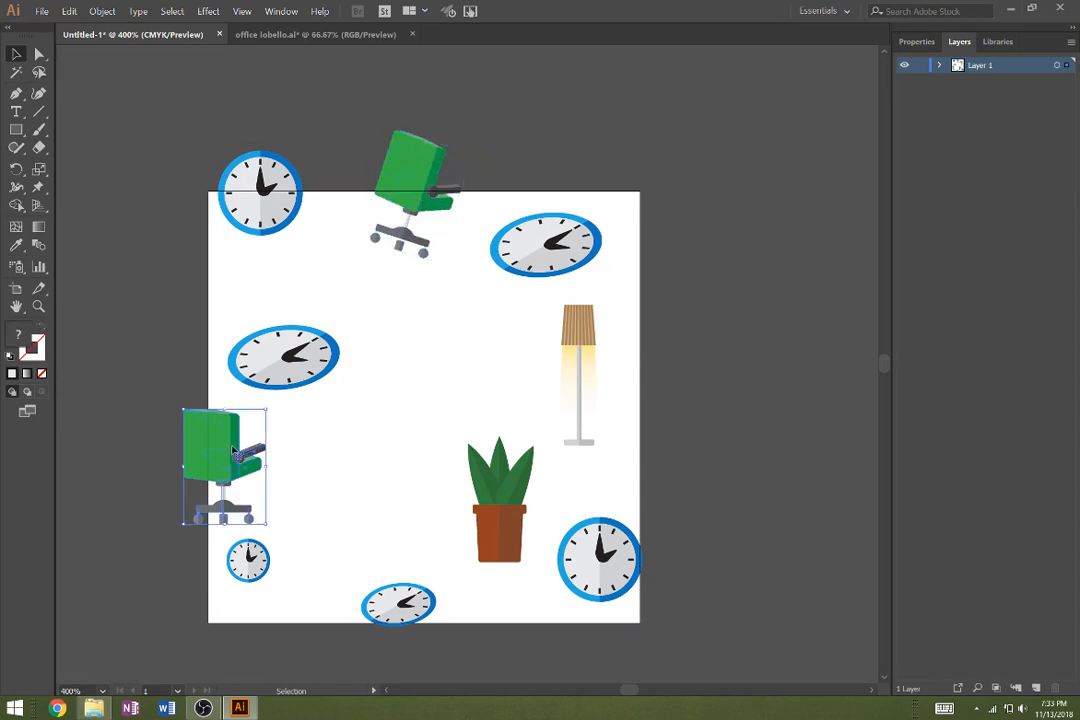
left_click_drag(265, 411, 242, 441)
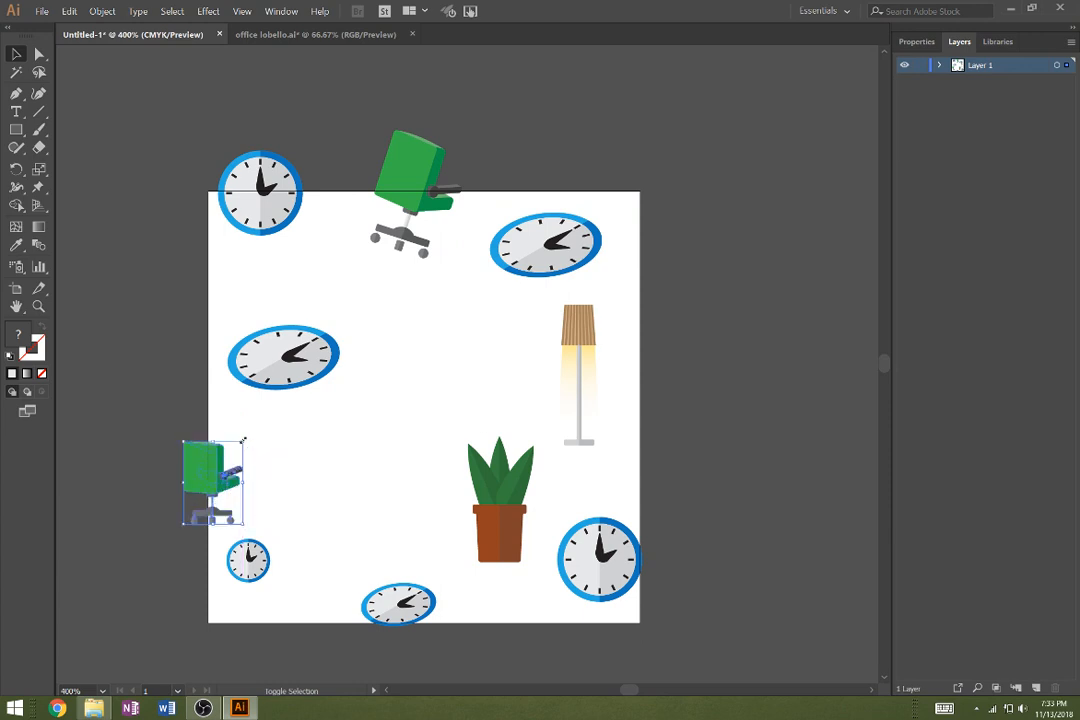
Group the lamp, shrink and tilt it about 30° clockwise, and arrange copies at the upper left, centre, lower left and right edge
left_click(590, 347)
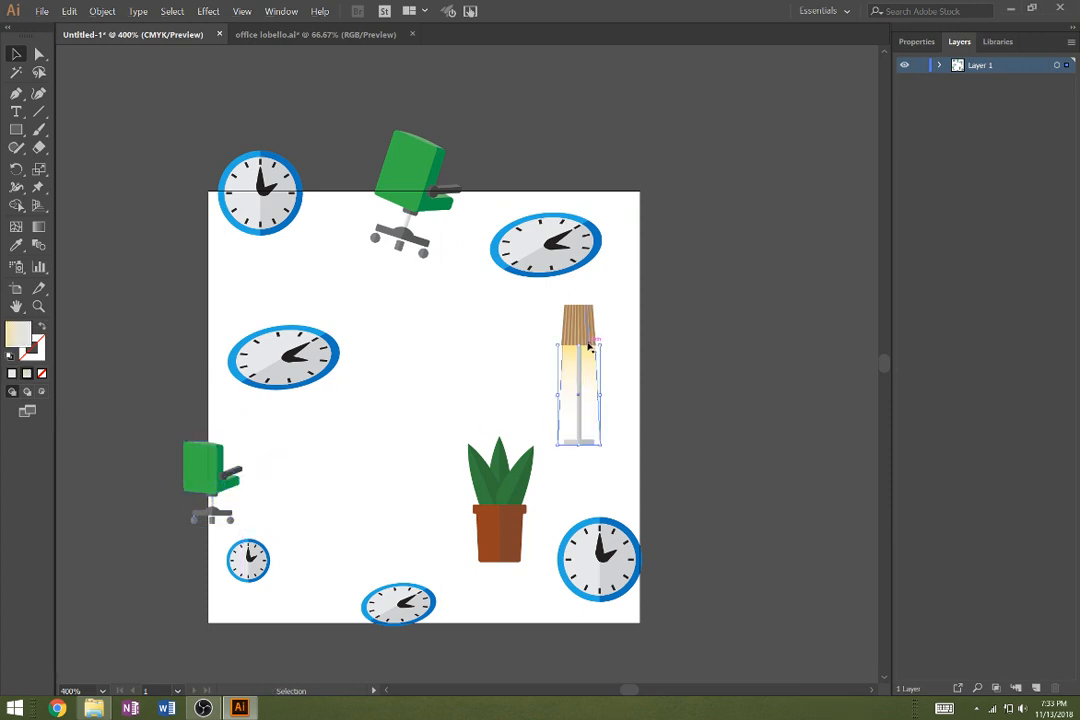
left_click_drag(600, 477, 543, 295)
left_click(723, 376)
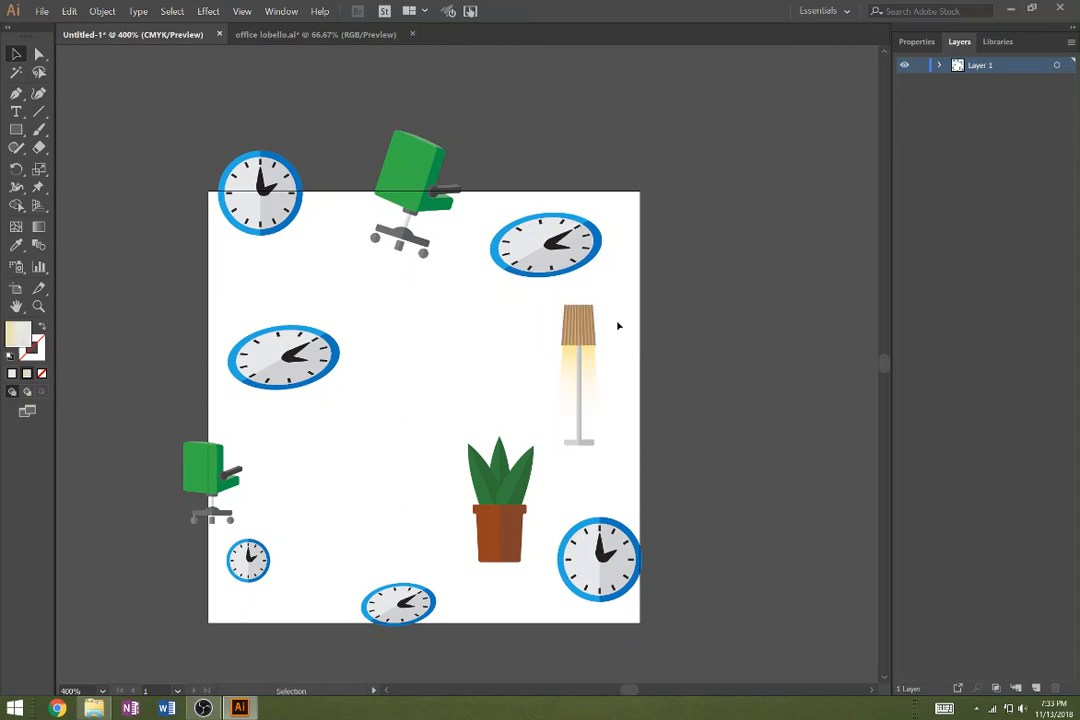
left_click(583, 330)
left_click_drag(559, 305, 585, 354)
left_click_drag(591, 408, 347, 535)
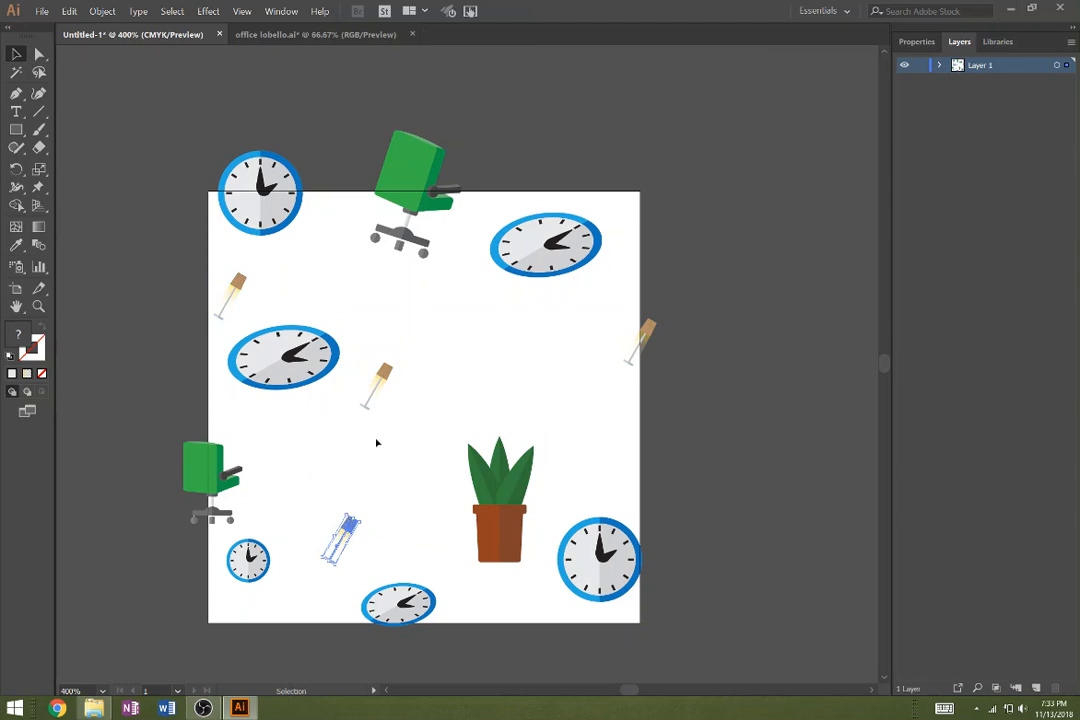
Duplicate the centre lamp to its right, enlarge the copy to about twice the size and reflect it across the vertical axis
left_click_drag(390, 385, 613, 368)
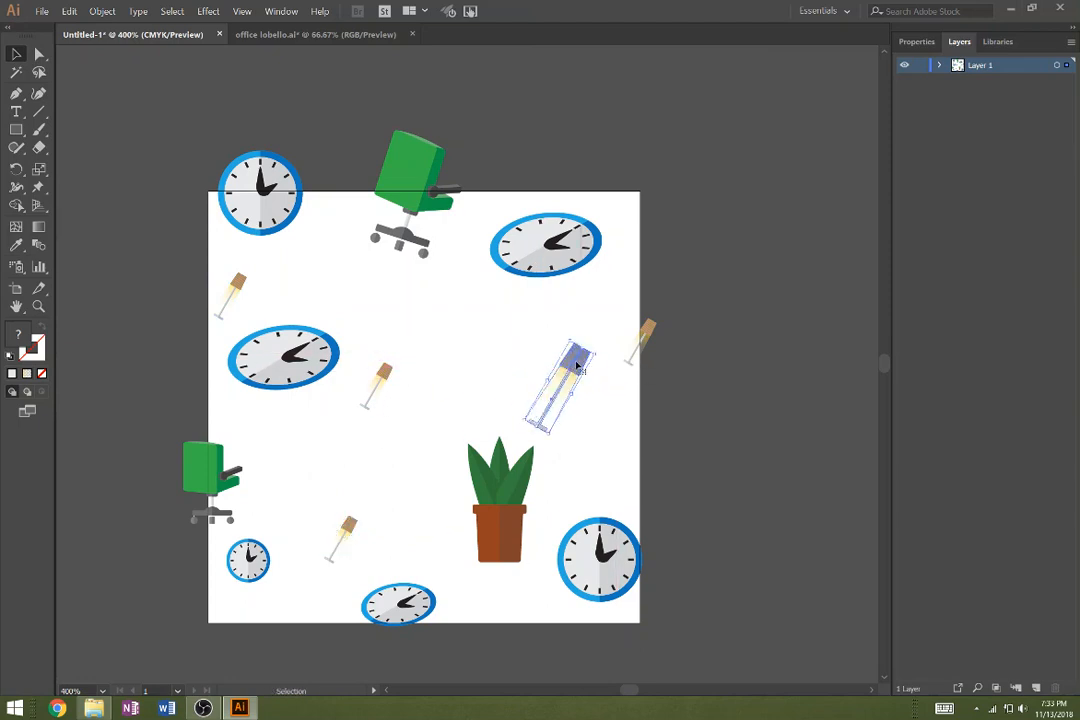
right_click(578, 363)
mouse_move(630, 467)
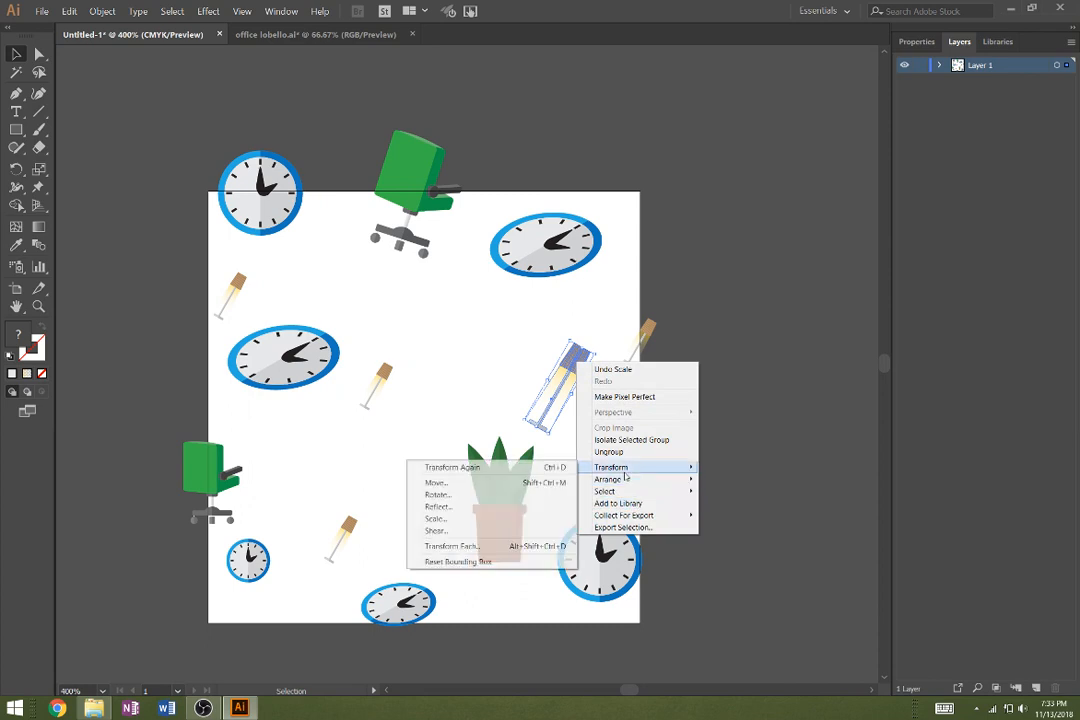
left_click(498, 512)
key("Return")
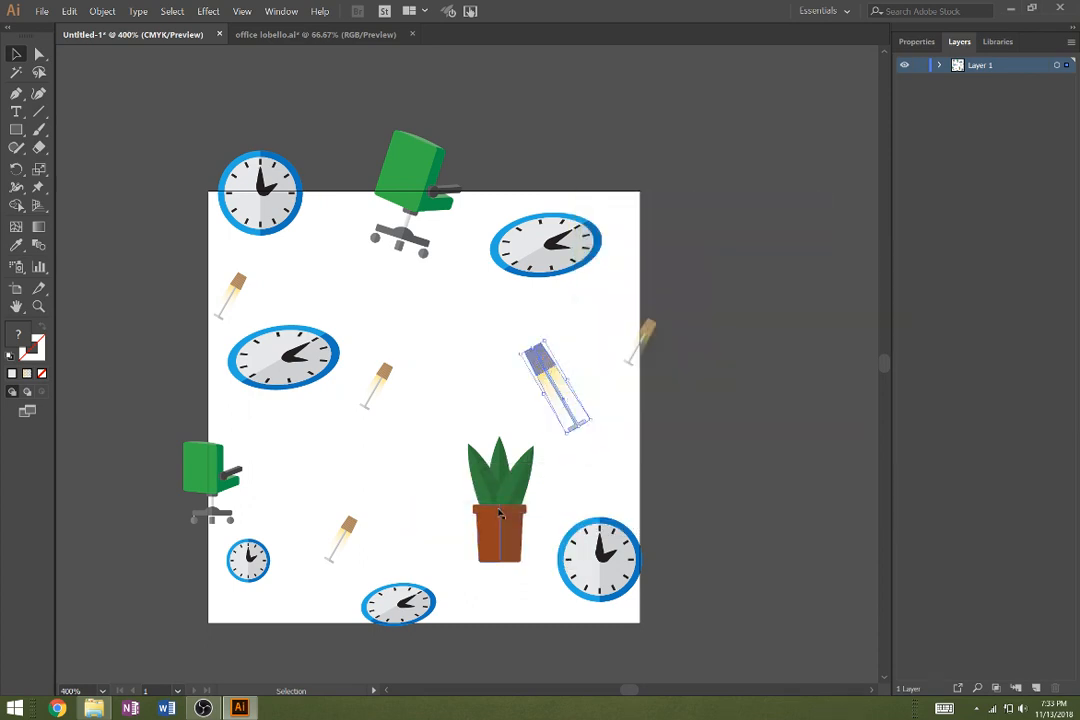
Tilt the lamp in the artboard's centre slightly counterclockwise and enlarge it to about one and a half times its size
left_click(377, 376)
left_click_drag(404, 368, 378, 351)
left_click_drag(391, 410, 413, 432)
Duplicate the potted plant to the artboard's upper middle, left side, bottom edge and right edge
left_click(513, 555)
left_click_drag(513, 555, 277, 534)
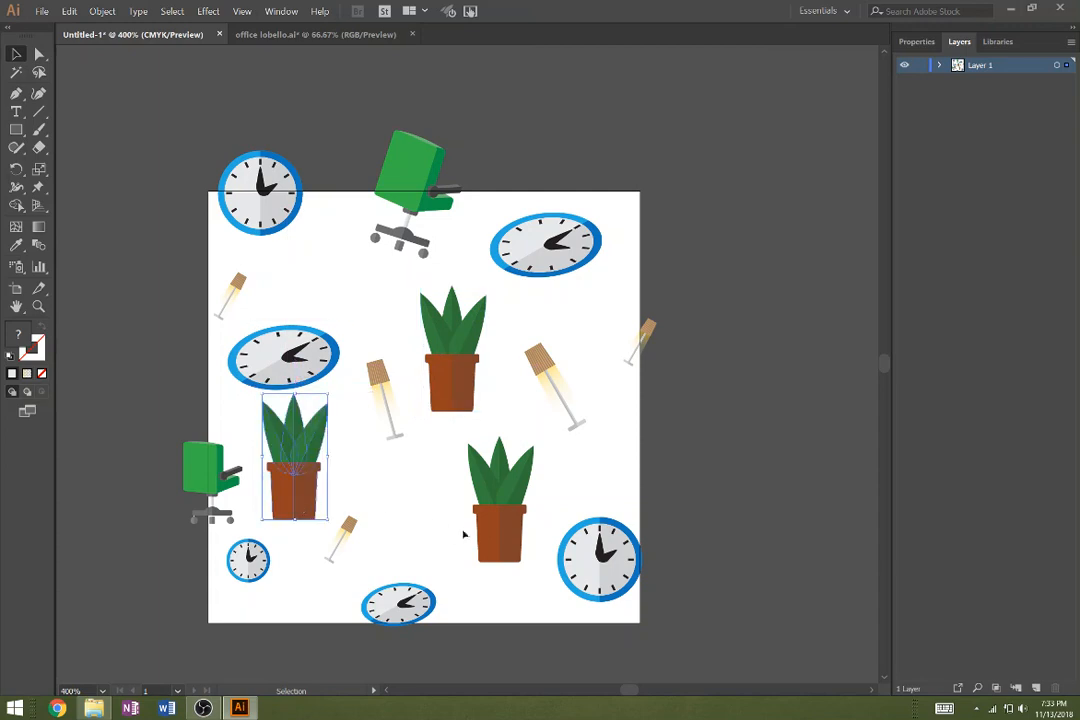
left_click_drag(500, 537, 640, 452)
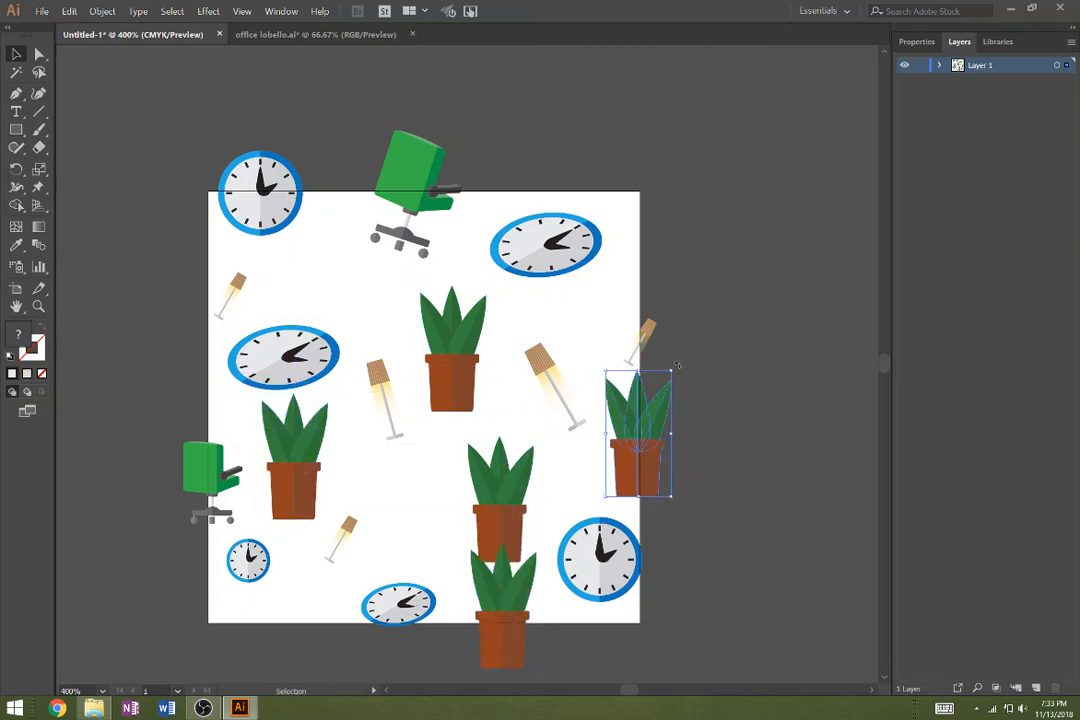
Tilt the right-edge plant clockwise and the plant above the bottom-edge copy counterclockwise
left_click_drag(677, 366, 698, 425)
left_click(513, 497)
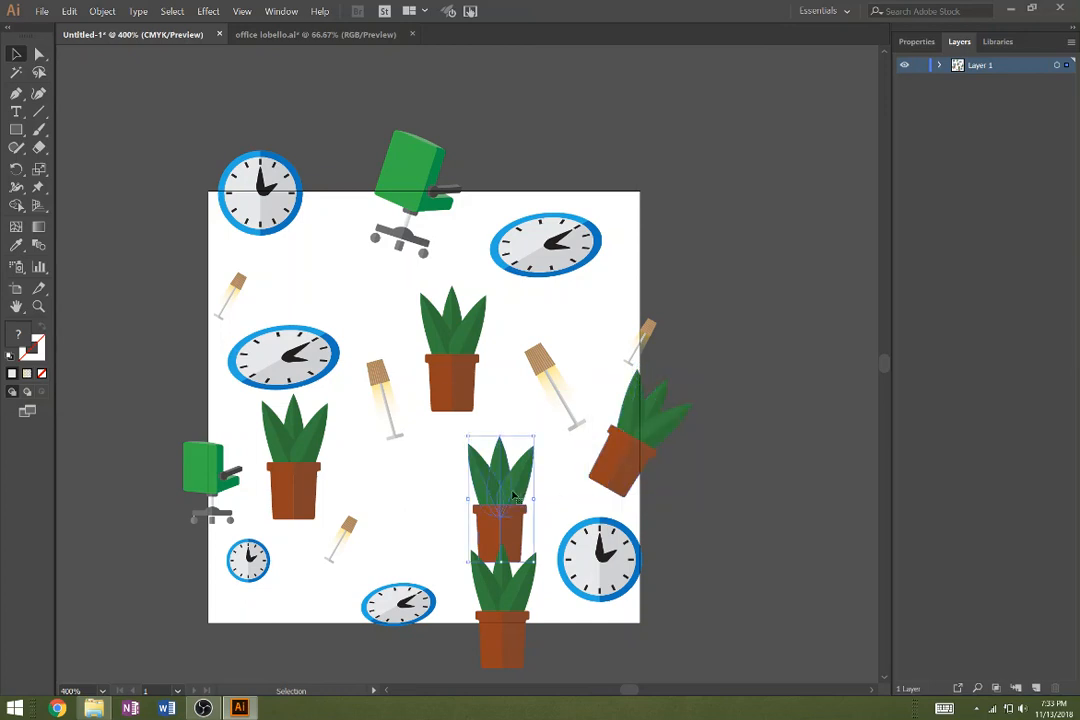
left_click(460, 433)
left_click(481, 468)
left_click_drag(463, 433, 408, 480)
Shrink the upper-middle plant to about 70%, move it below the top-edge chair's left side and tilt it slightly clockwise
left_click(450, 360)
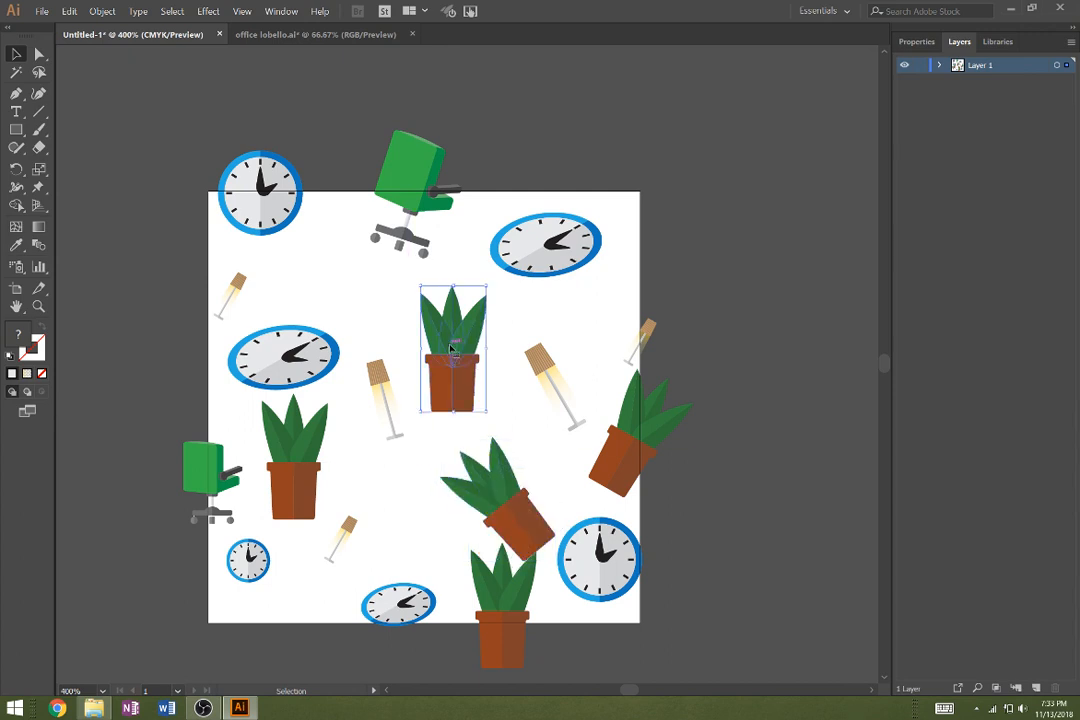
left_click_drag(420, 285, 446, 308)
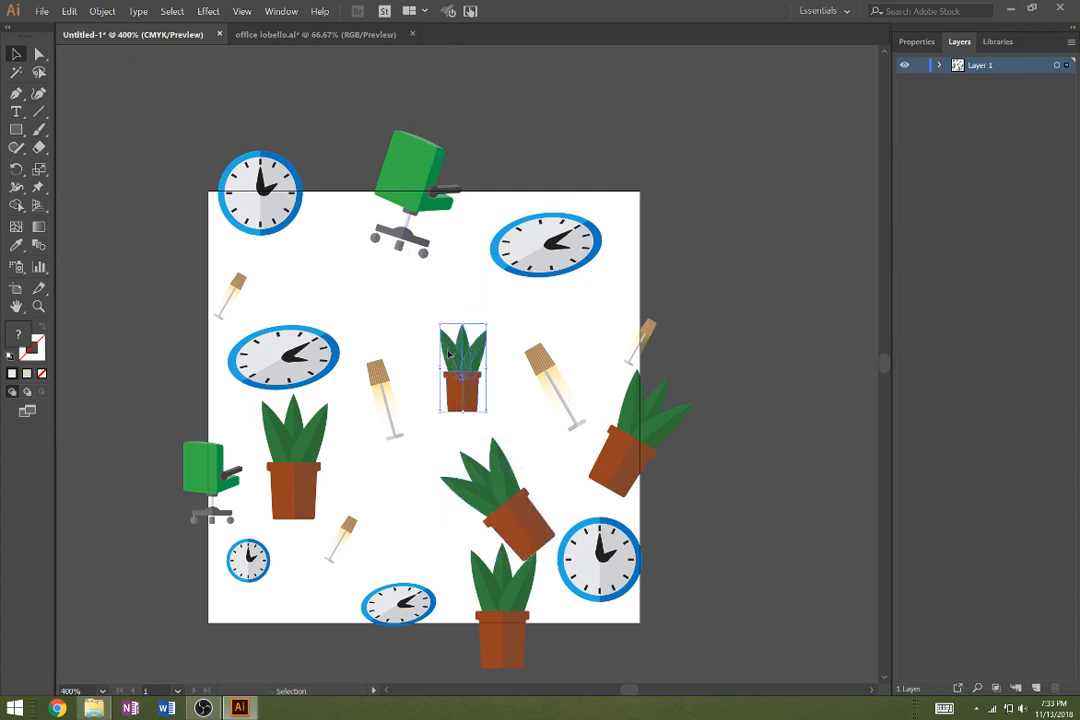
left_click_drag(450, 354, 334, 276)
left_click_drag(375, 238, 371, 242)
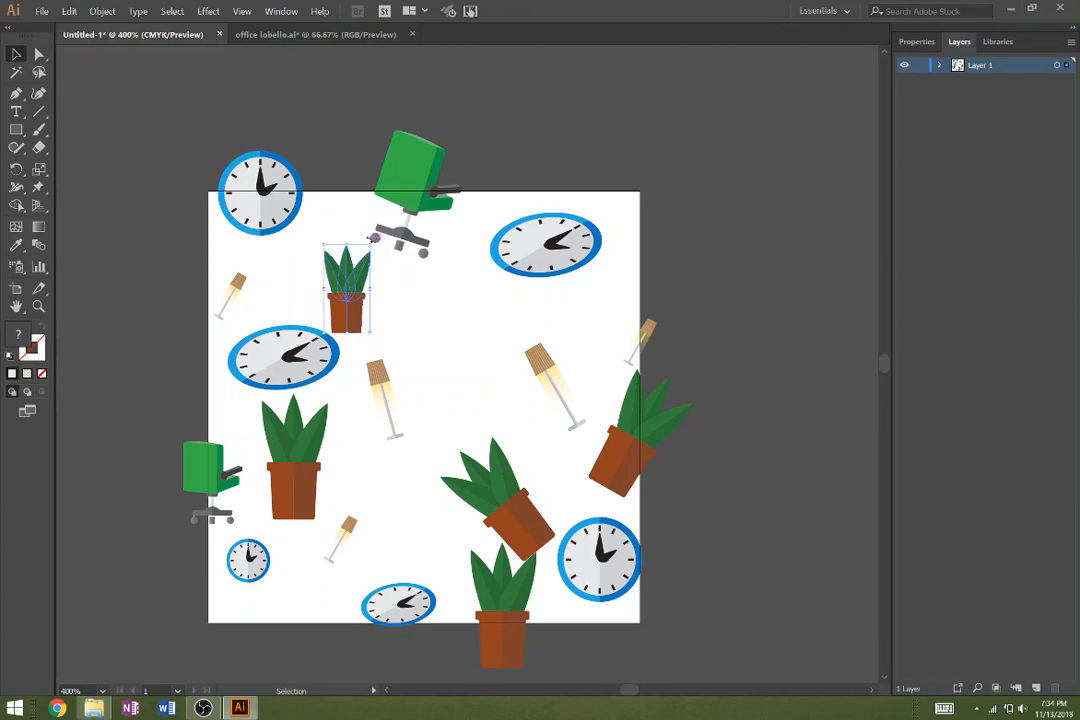
left_click_drag(373, 237, 388, 252)
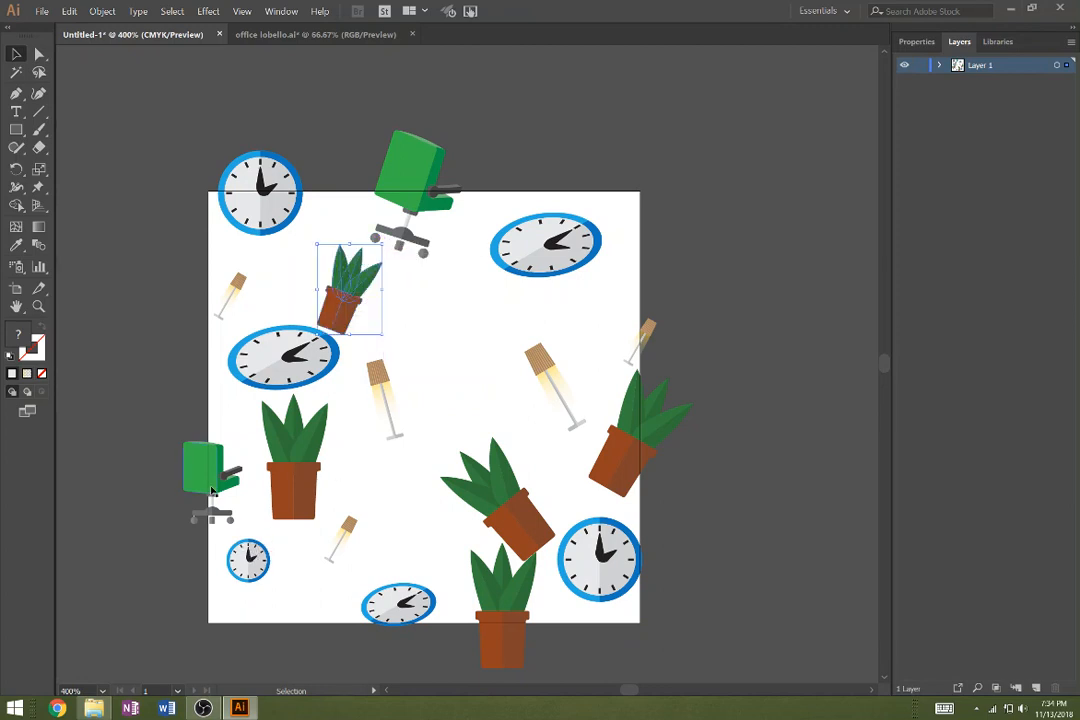
Duplicate the small chair to the artboard's centre and the left plant to below the upper-right clock, shrinking the plant copy to about half size
left_click_drag(212, 490, 470, 350)
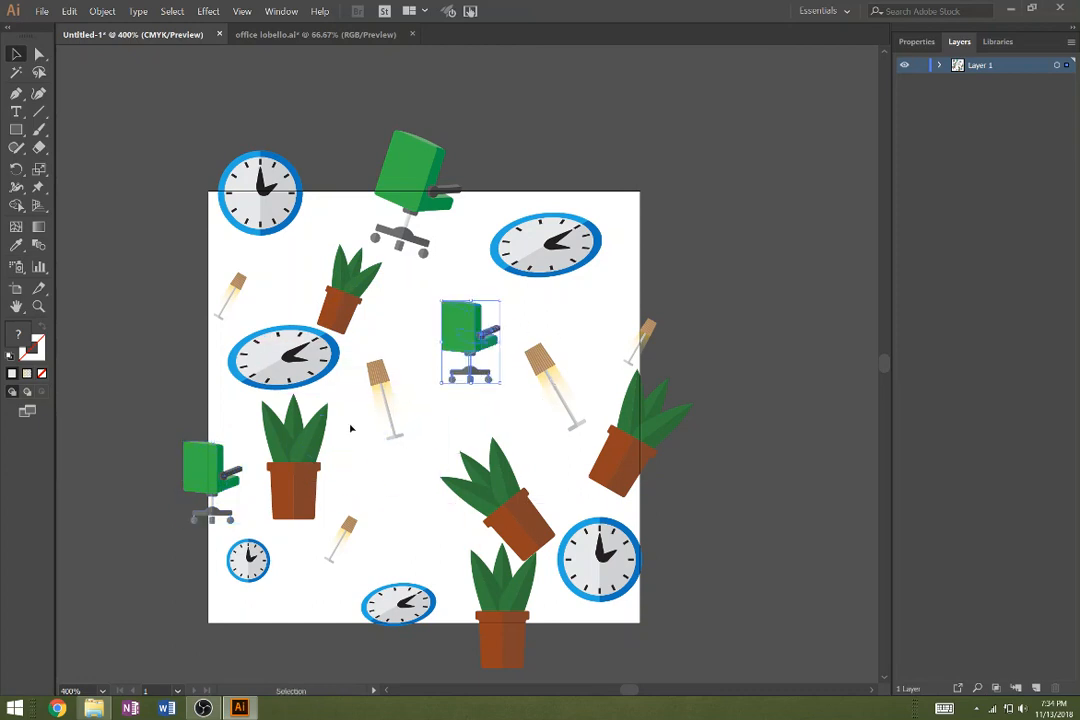
left_click_drag(288, 460, 554, 322)
scroll(554, 322, "up", 2)
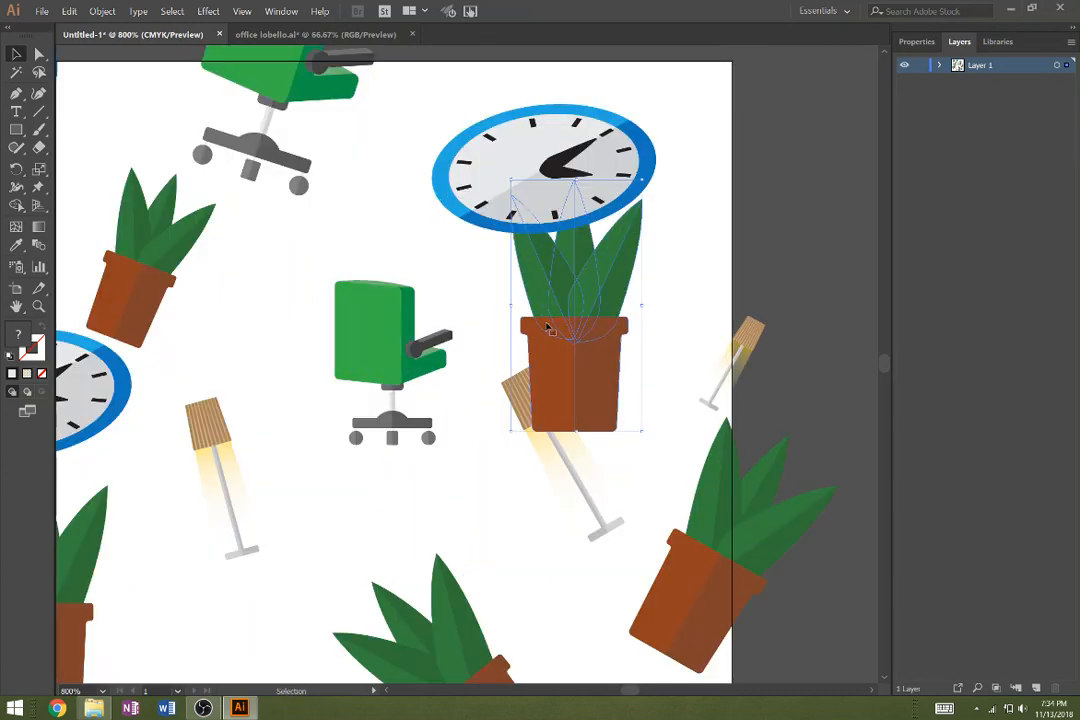
left_click_drag(512, 181, 568, 290)
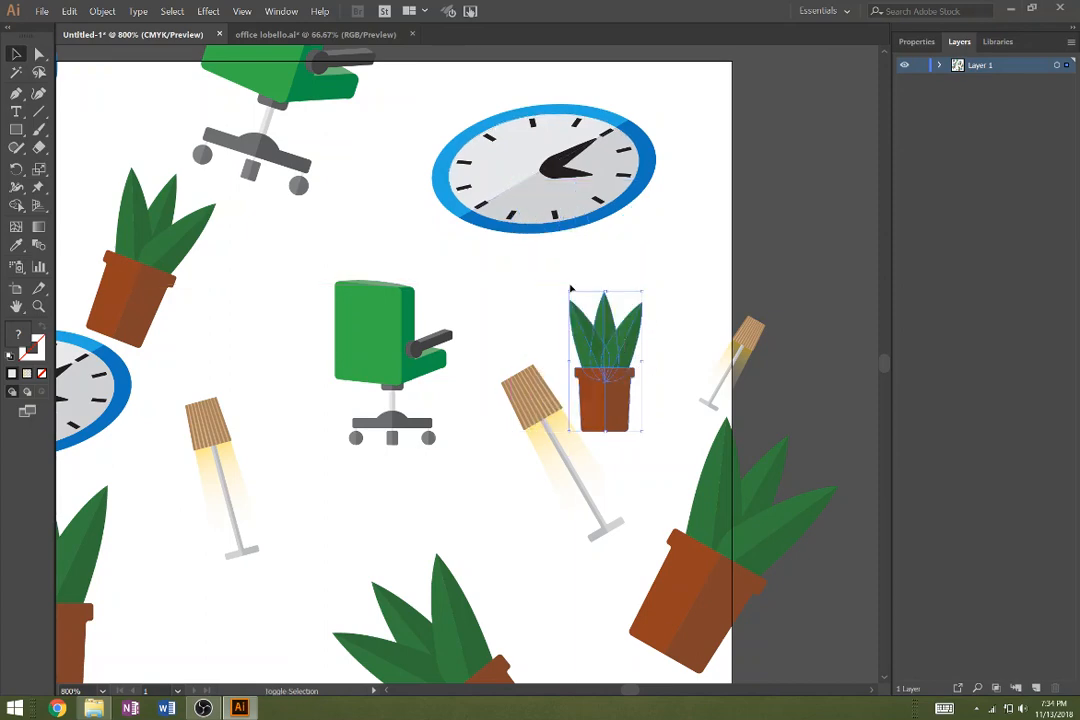
left_click_drag(595, 375, 630, 298)
key("z")
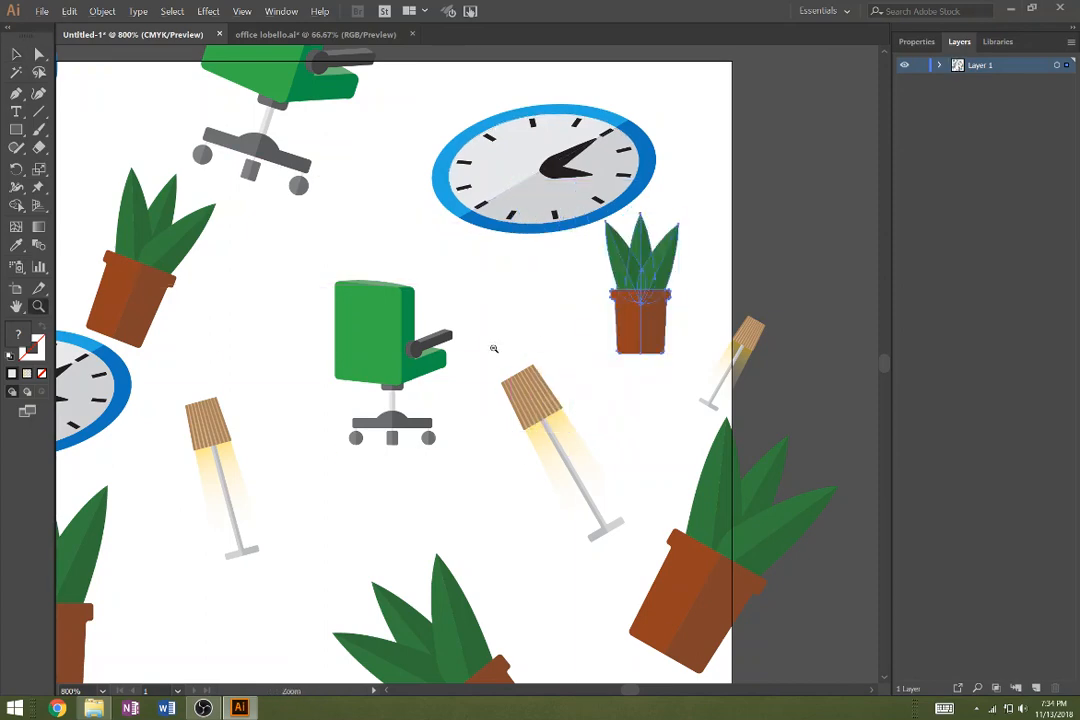
Move the lower-right round clock so that it straddles the artboard's right edge
left_click(494, 347, "alt")
left_click(494, 347, "alt")
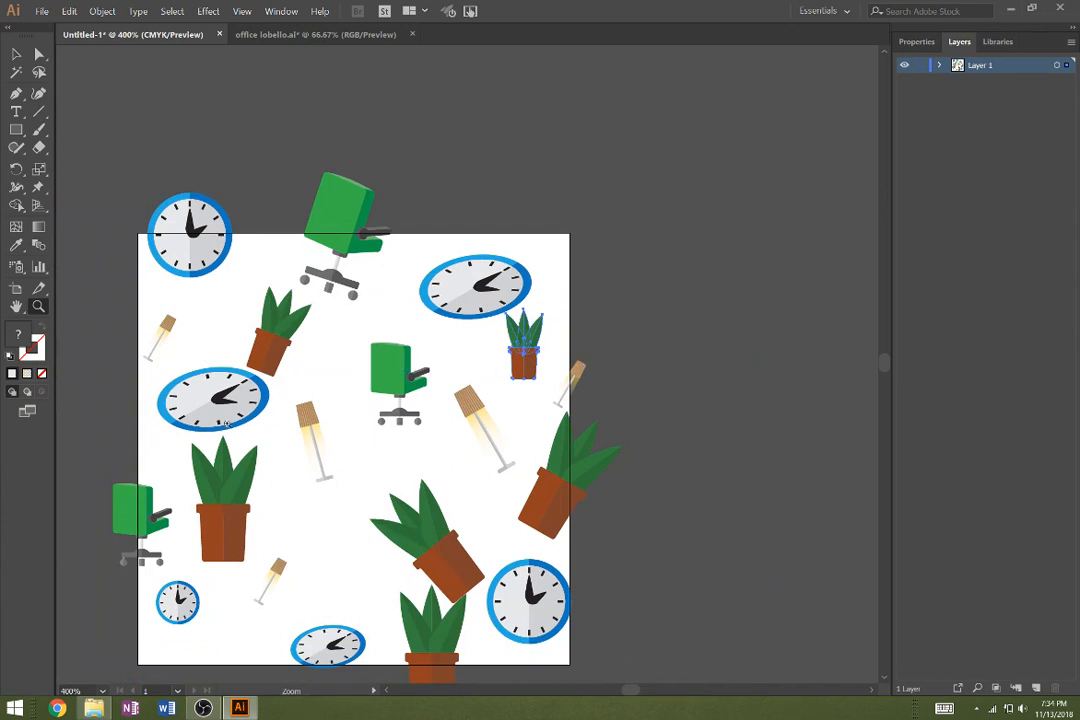
left_click_drag(200, 253, 164, 203)
left_click_drag(118, 157, 55, 51)
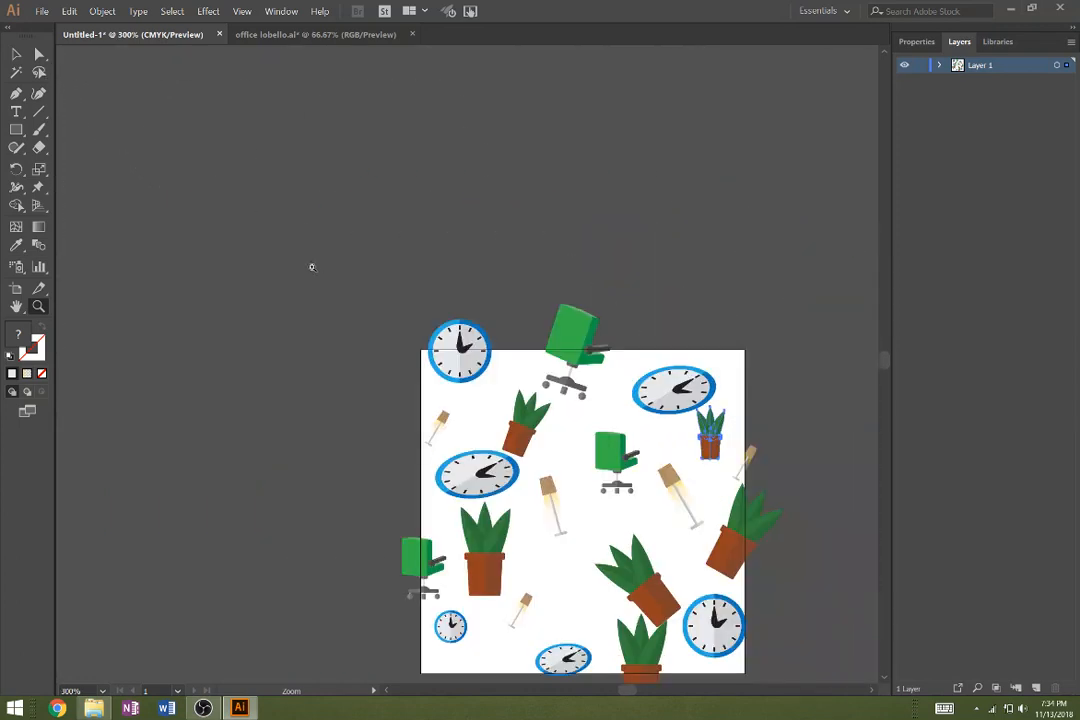
left_click_drag(312, 267, 207, 165)
left_click_drag(458, 416, 386, 347)
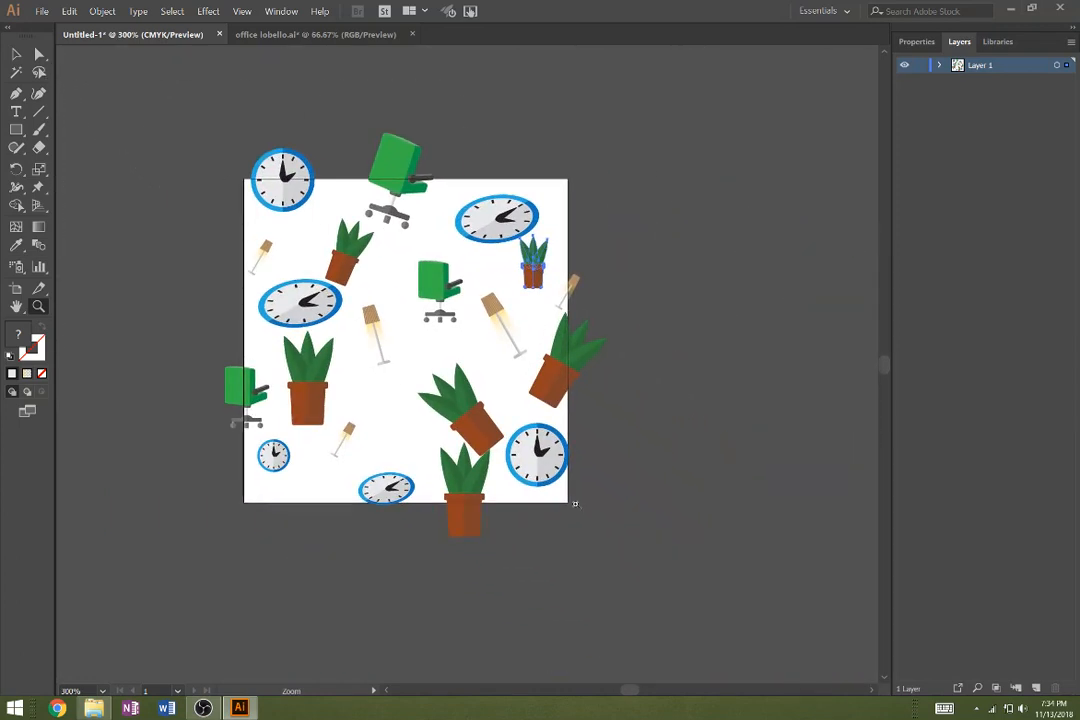
key("v")
left_click_drag(533, 458, 578, 461)
left_click_drag(604, 534, 504, 424)
left_click(499, 437, "shift")
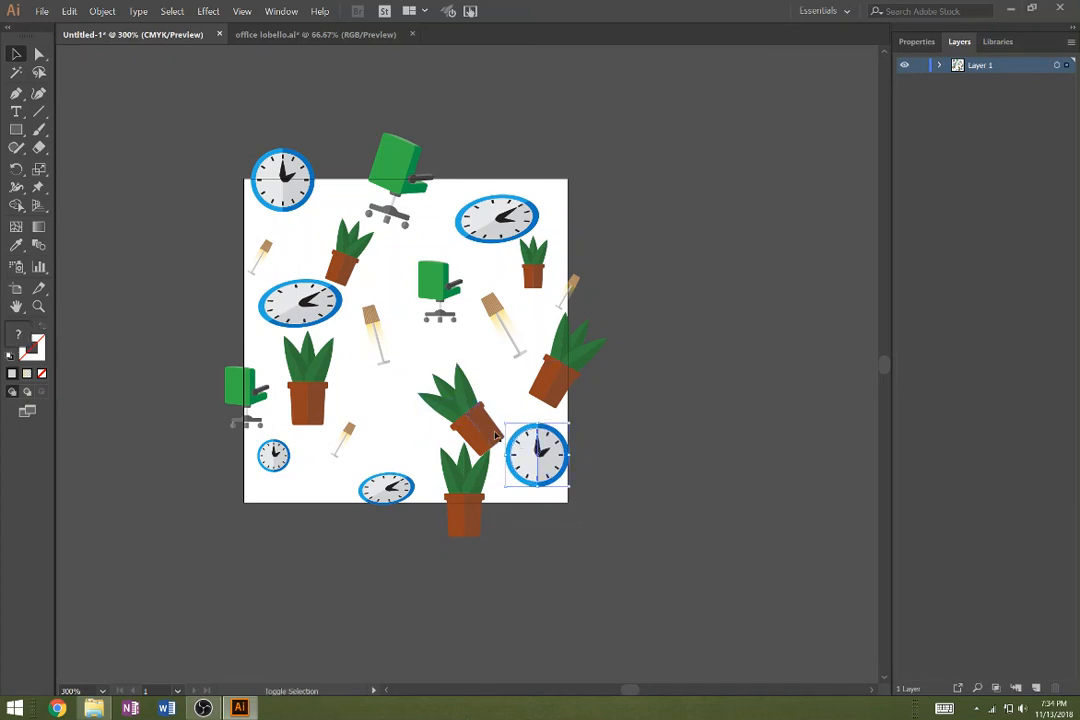
key("a")
key("v")
left_click_drag(545, 468, 575, 478)
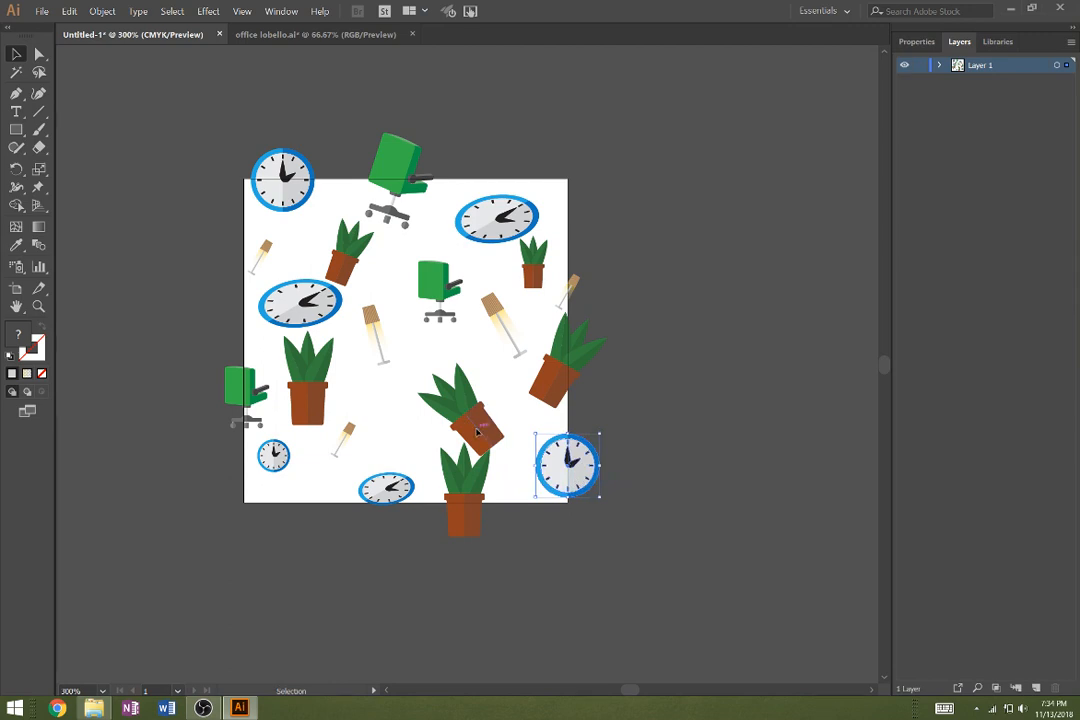
Replace the tilted plant above the bottom-edge plant with the lower-right round clock, deleting that plant
left_click(478, 430)
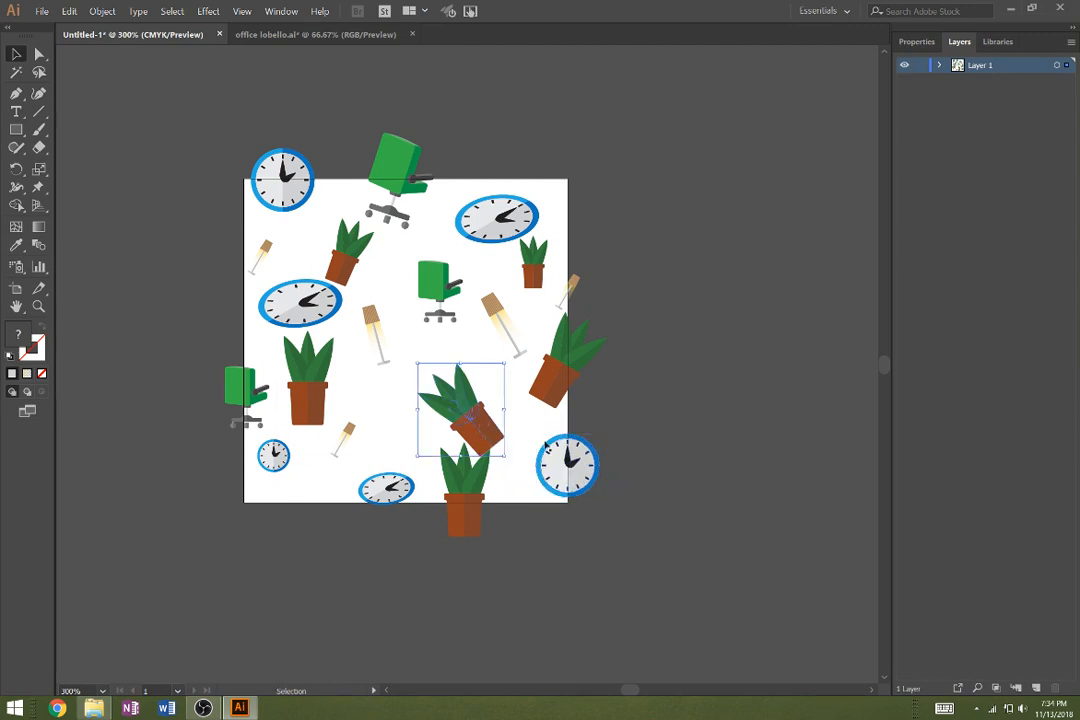
mouse_move(450, 421)
left_mouse_down()
mouse_move(604, 469)
mouse_move(625, 490)
mouse_move(482, 410)
mouse_move(456, 408)
left_mouse_up()
left_click(643, 511)
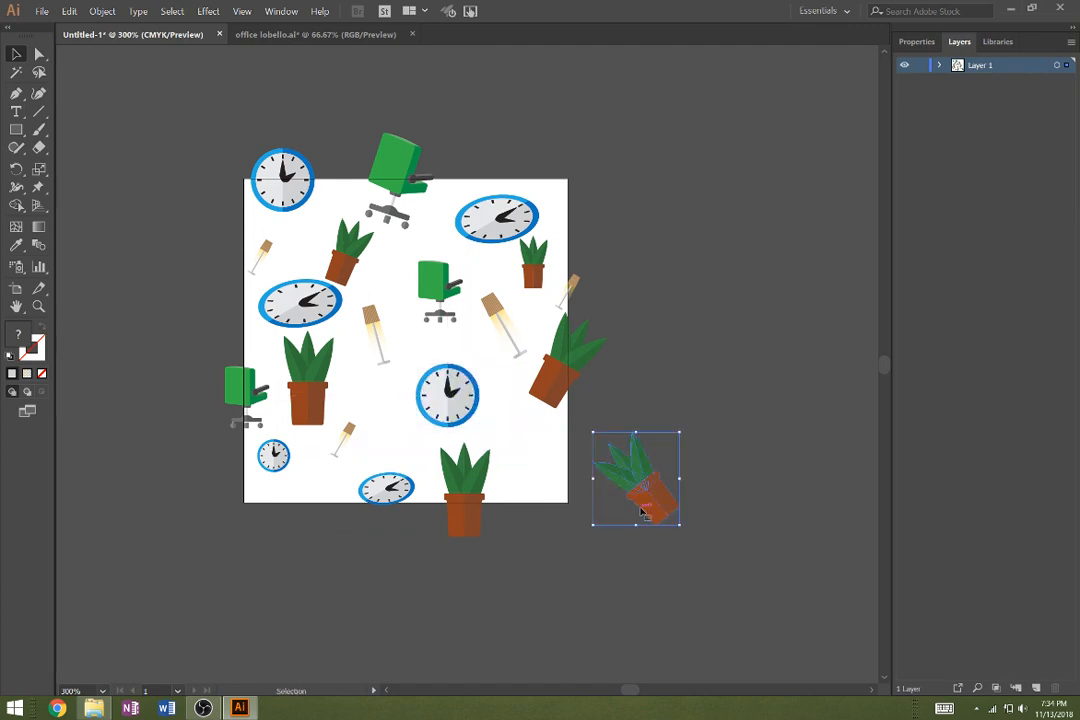
key("Delete")
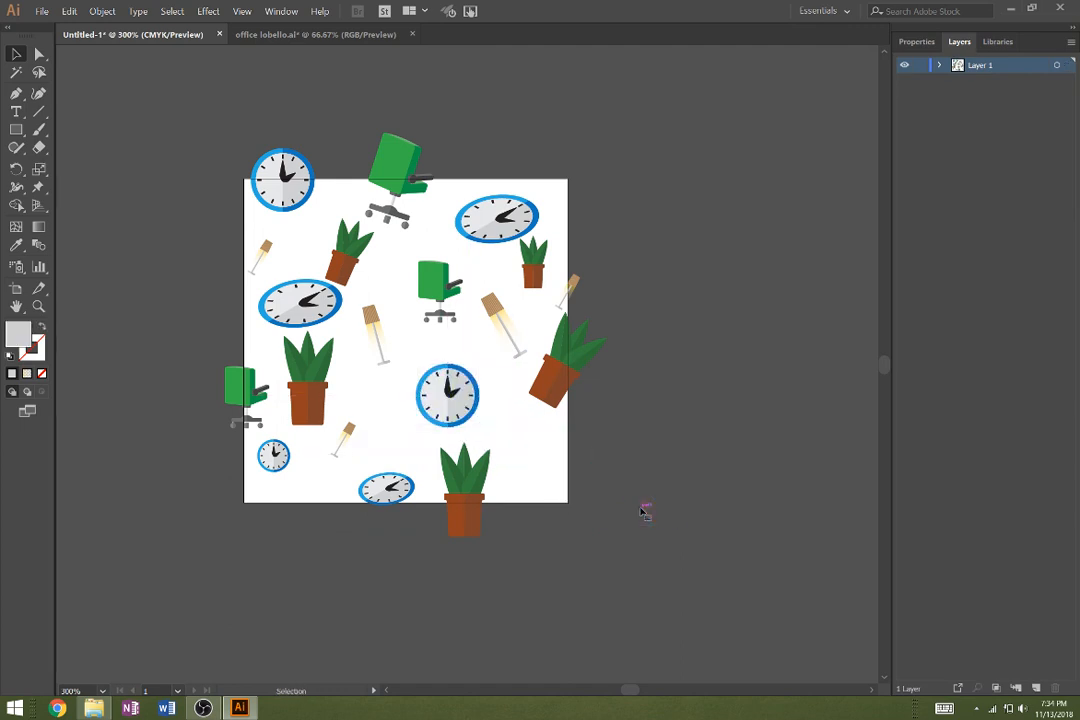
Place a horizontally mirrored copy of the centre chair across the artboard's right edge near the bottom corner, tilted clockwise
left_click(429, 291)
left_click_drag(429, 291, 554, 456)
right_click(554, 456)
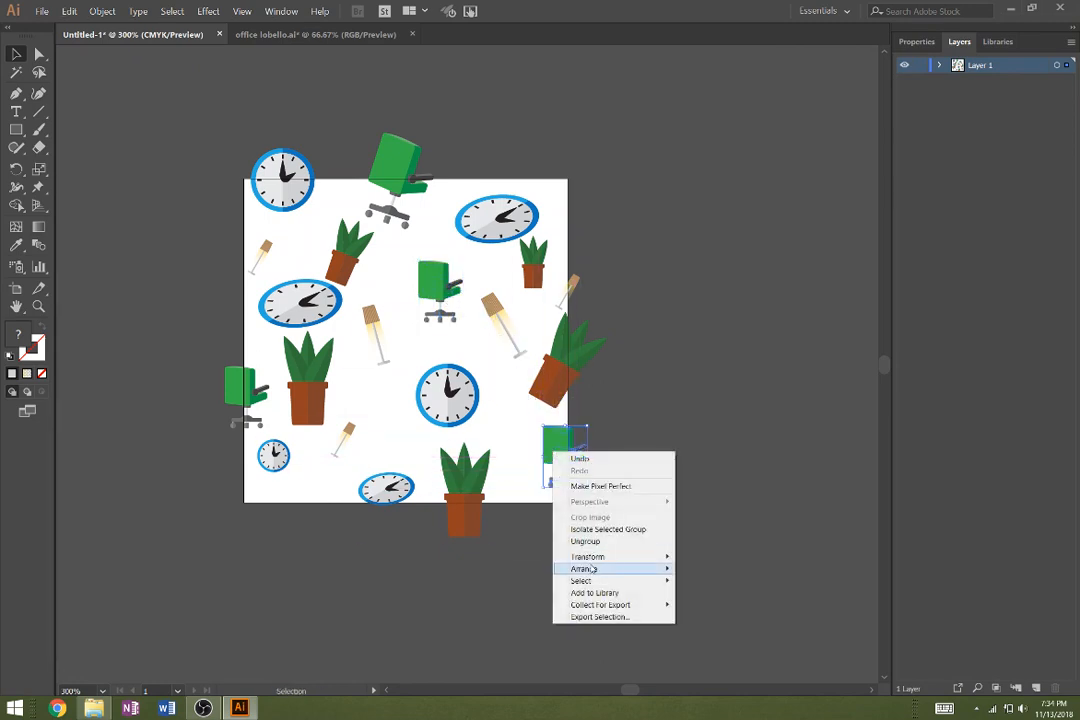
mouse_move(580, 561)
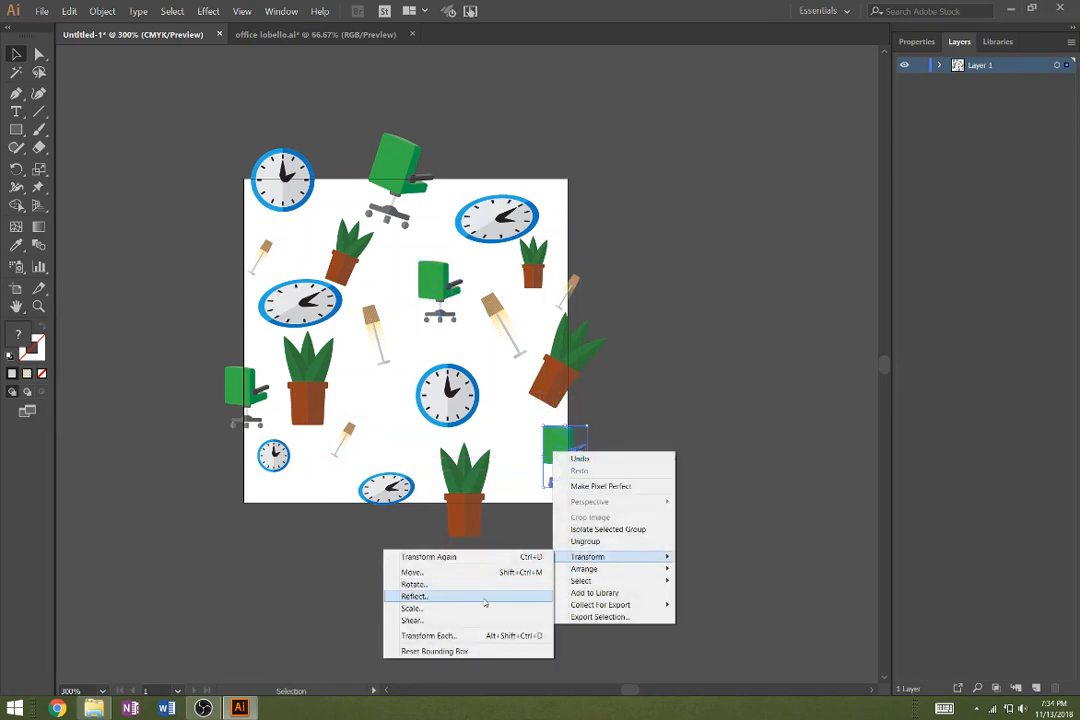
left_click(414, 596)
left_click(703, 421)
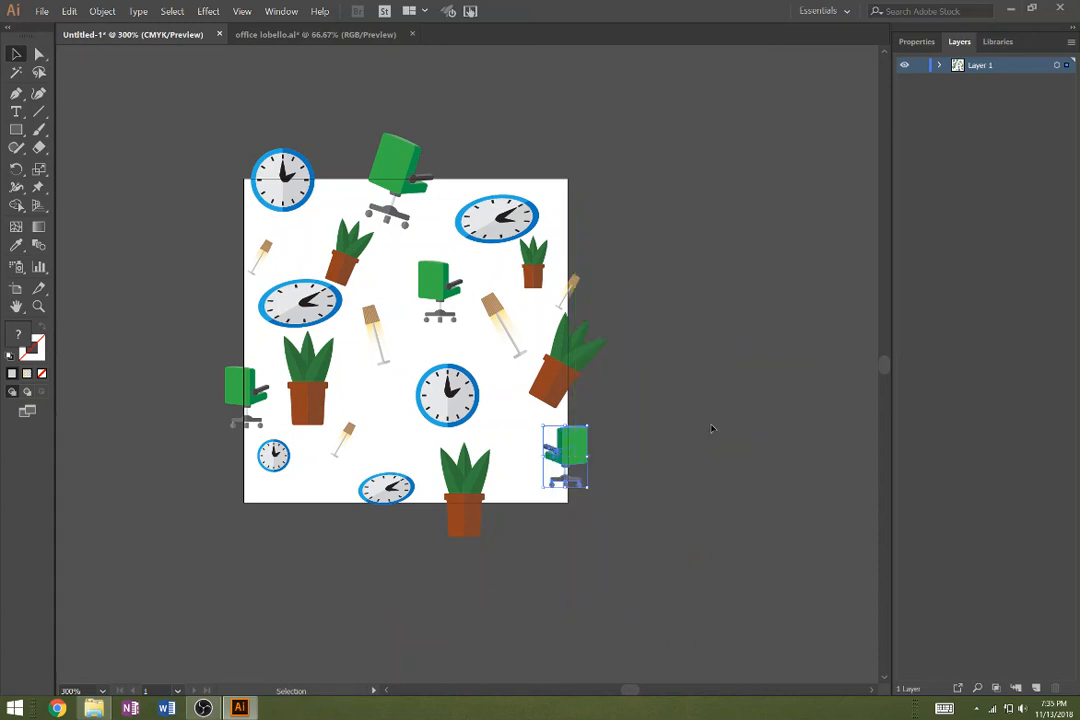
left_click_drag(548, 467, 537, 463)
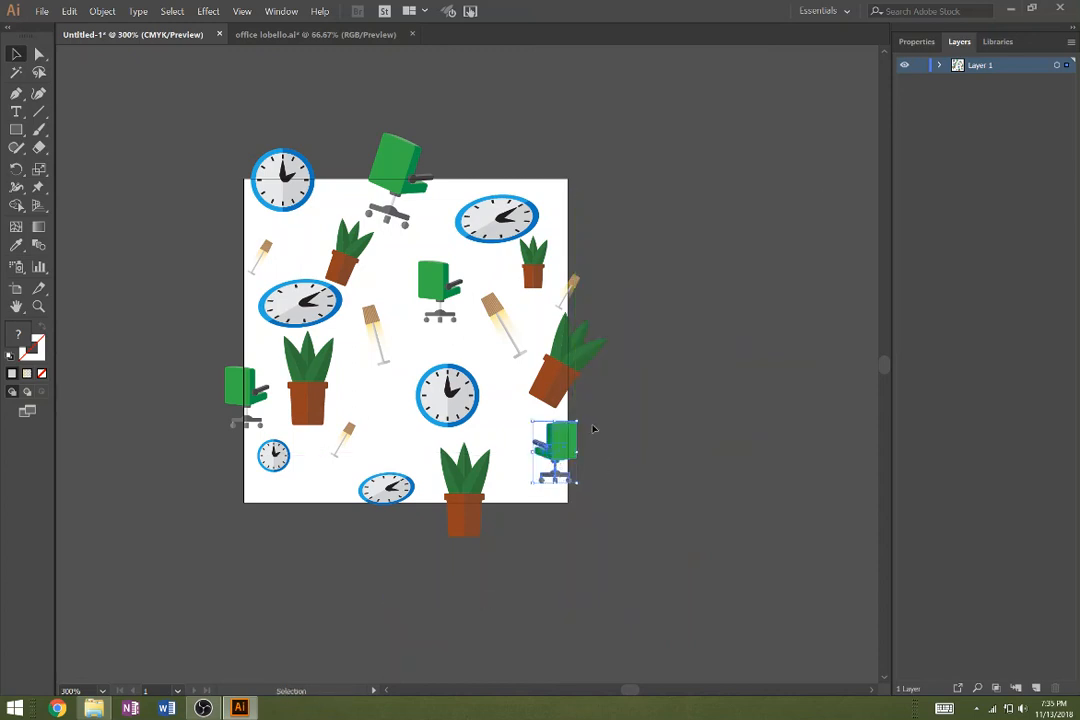
left_click_drag(593, 438, 591, 440)
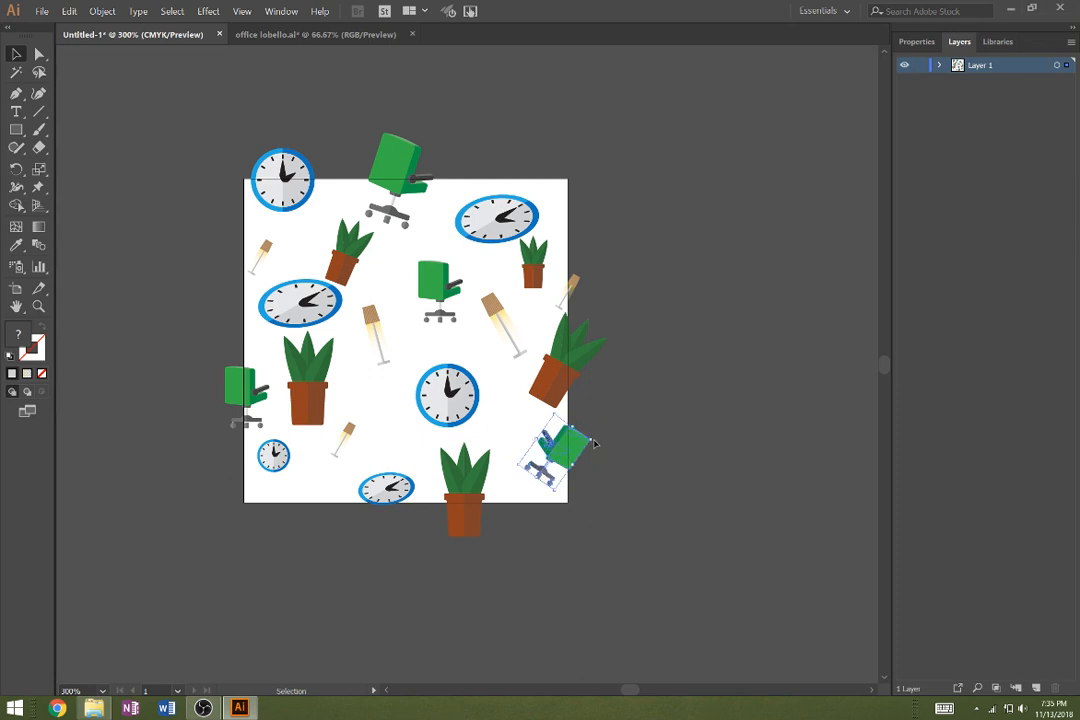
Move the bottom oval clock left across the artboard's bottom edge, and shift the bottom plant left with a counterclockwise tilt
left_click_drag(395, 485, 306, 497)
left_click_drag(465, 510, 423, 510)
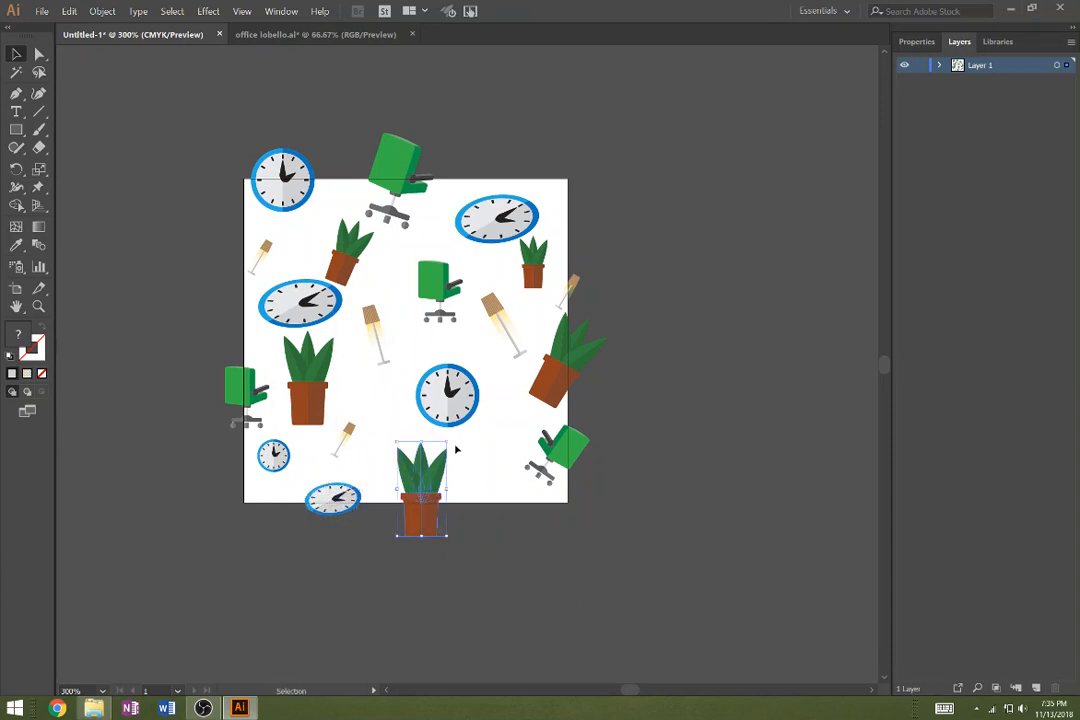
left_click_drag(433, 427, 466, 512)
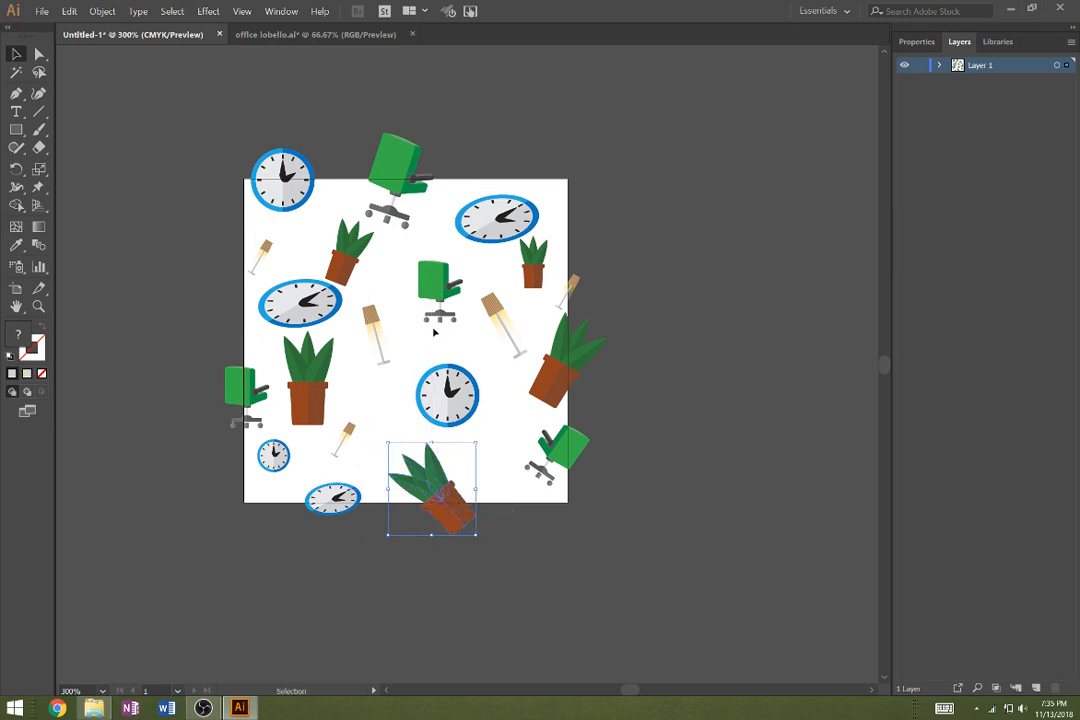
Enlarge the tilted lower-right chair slightly and reposition the round clock above the bottom-edge plant
left_click_drag(452, 398, 437, 398)
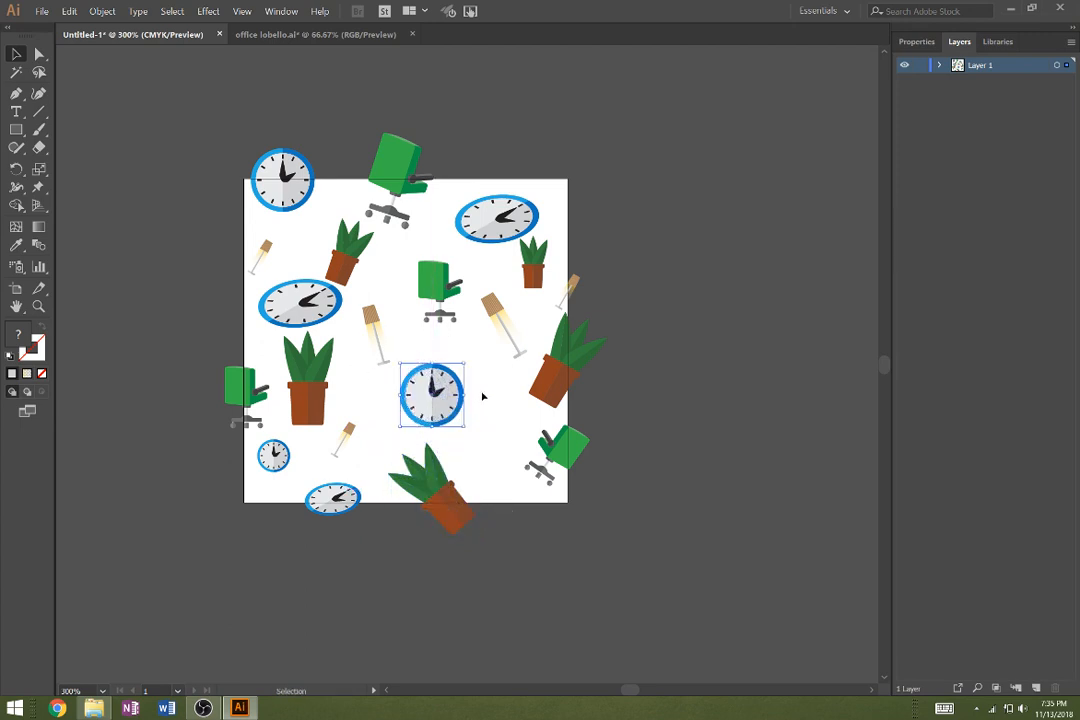
left_click(489, 405)
left_click(556, 447)
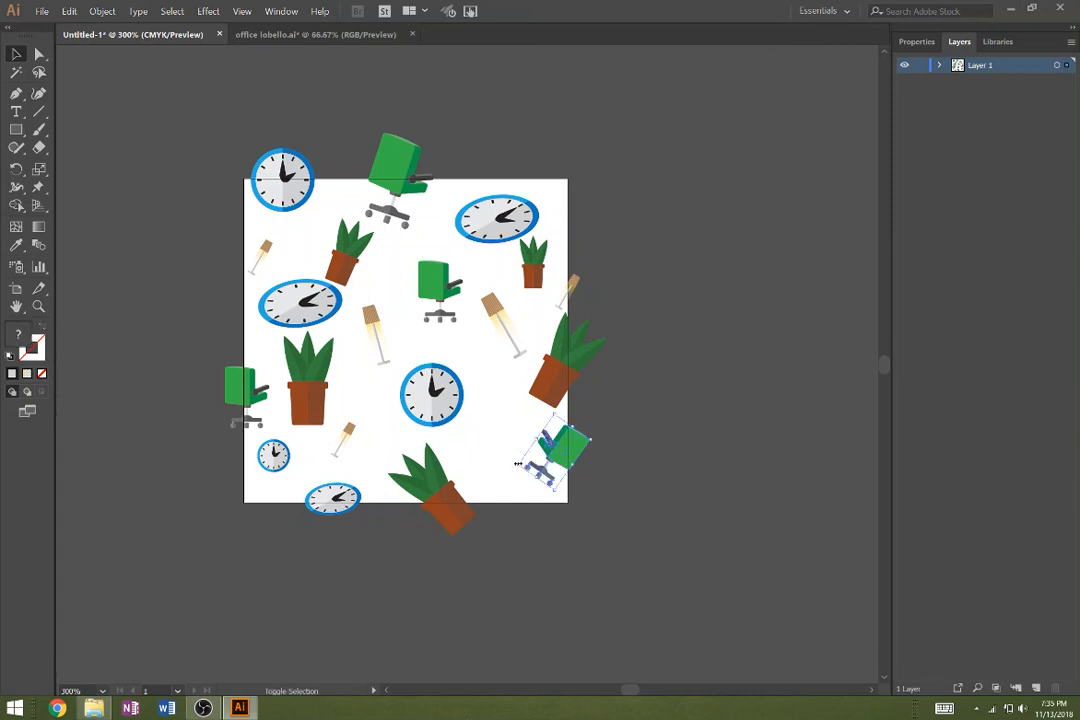
left_click_drag(517, 463, 512, 510)
left_click(581, 554)
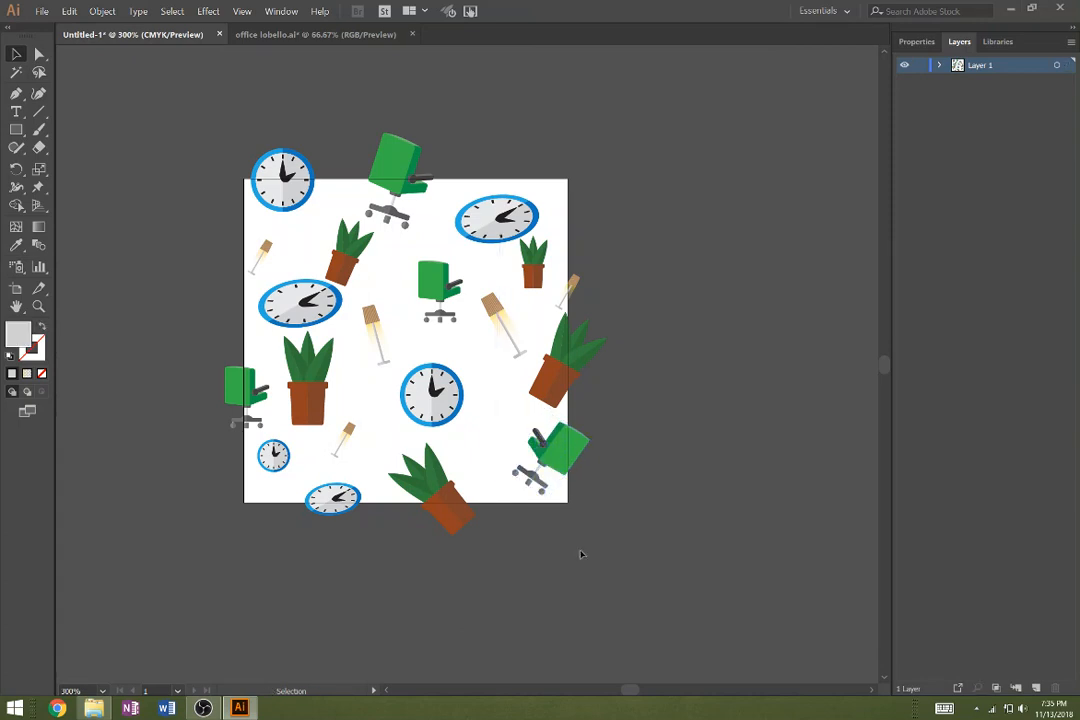
left_click_drag(443, 387, 457, 406)
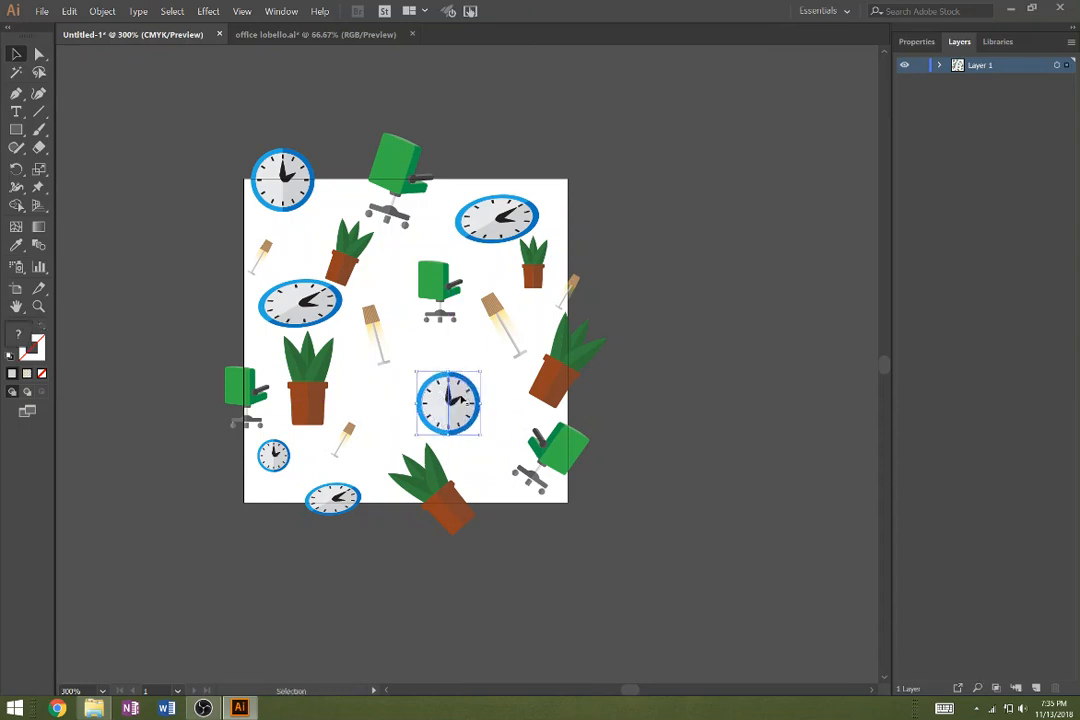
left_click(509, 525)
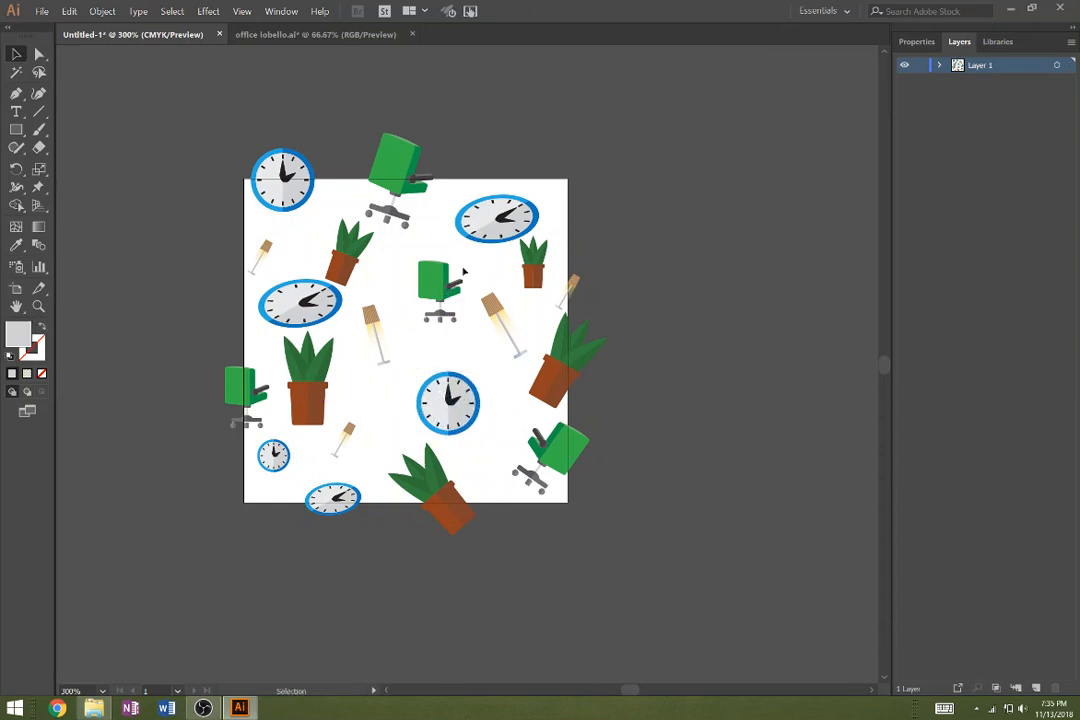
Enlarge the upper-left lamp and shift it across the artboard's left edge, then delete the small lamp on the right edge
left_click(265, 252)
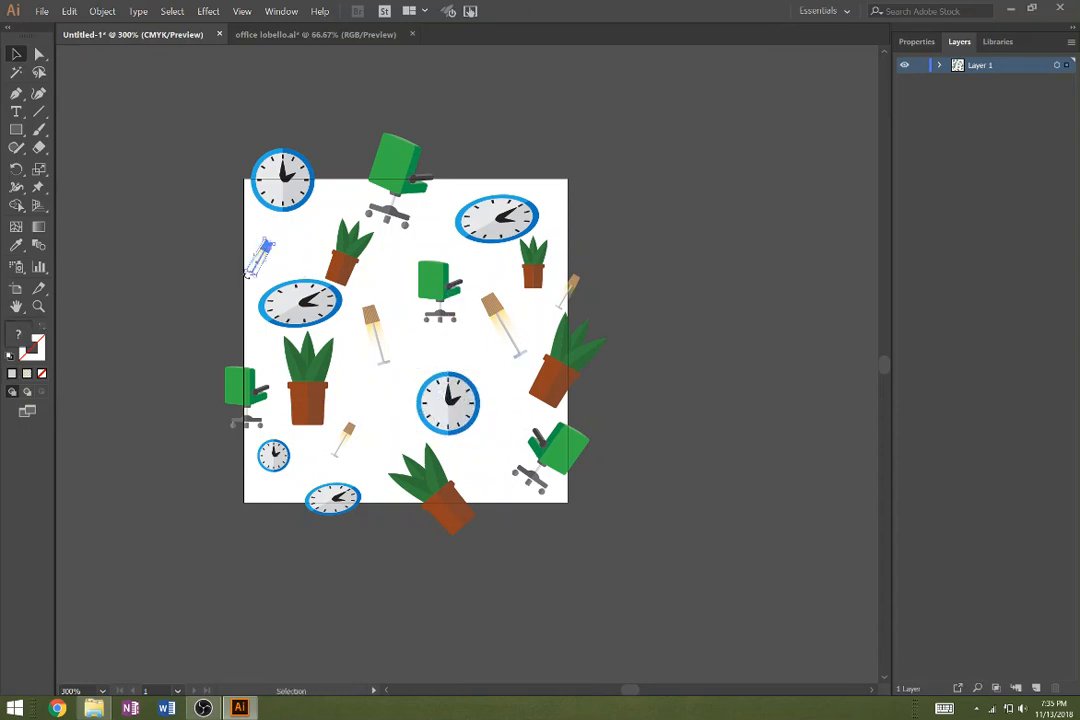
mouse_move(265, 252)
left_mouse_down()
mouse_move(248, 245)
mouse_move(288, 227)
mouse_move(261, 244)
left_mouse_up()
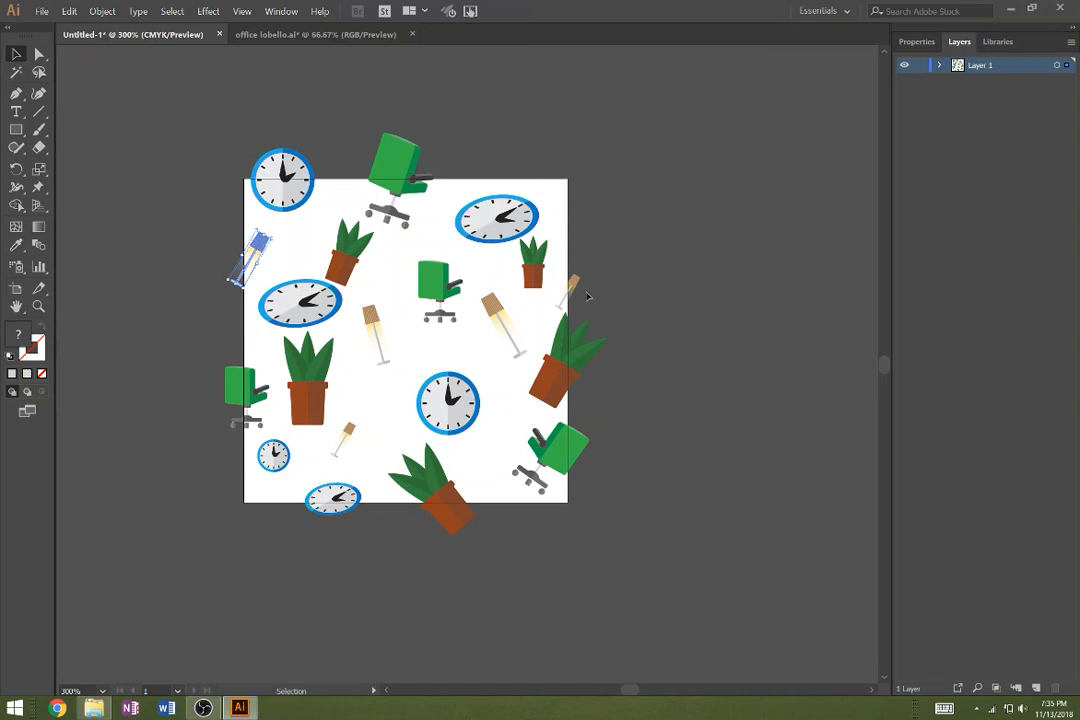
left_click(572, 291)
key("Delete")
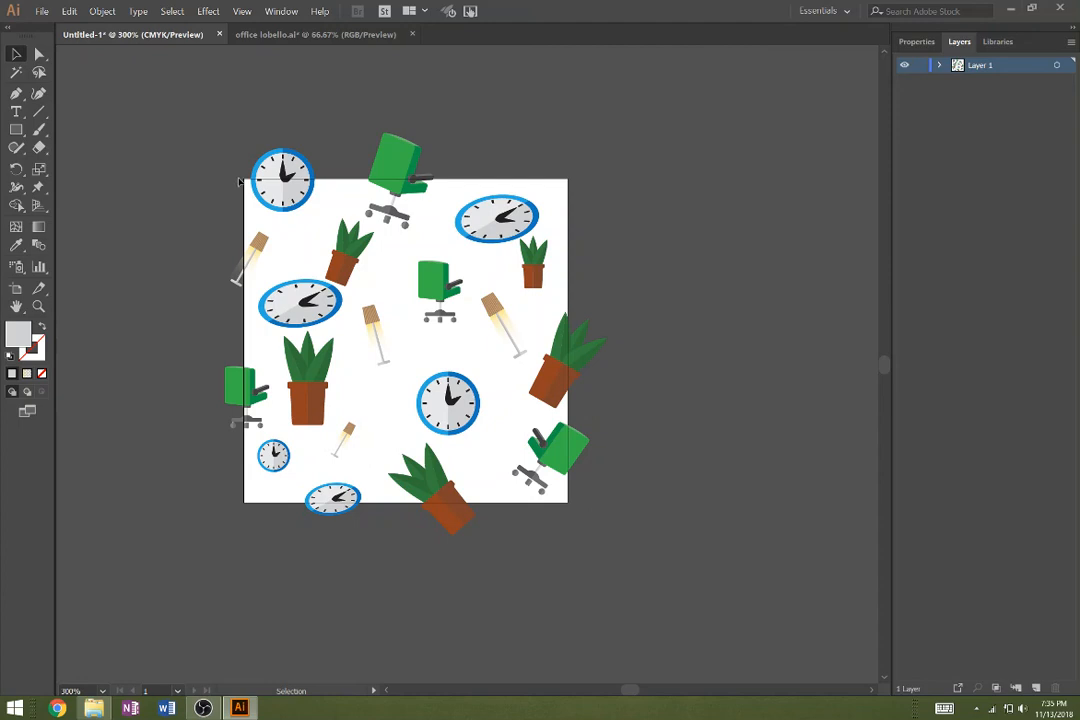
Select the lamp and chair crossing the artboard's left edge, undoing a trial copy placed outside the artboard
left_click_drag(240, 237, 231, 520)
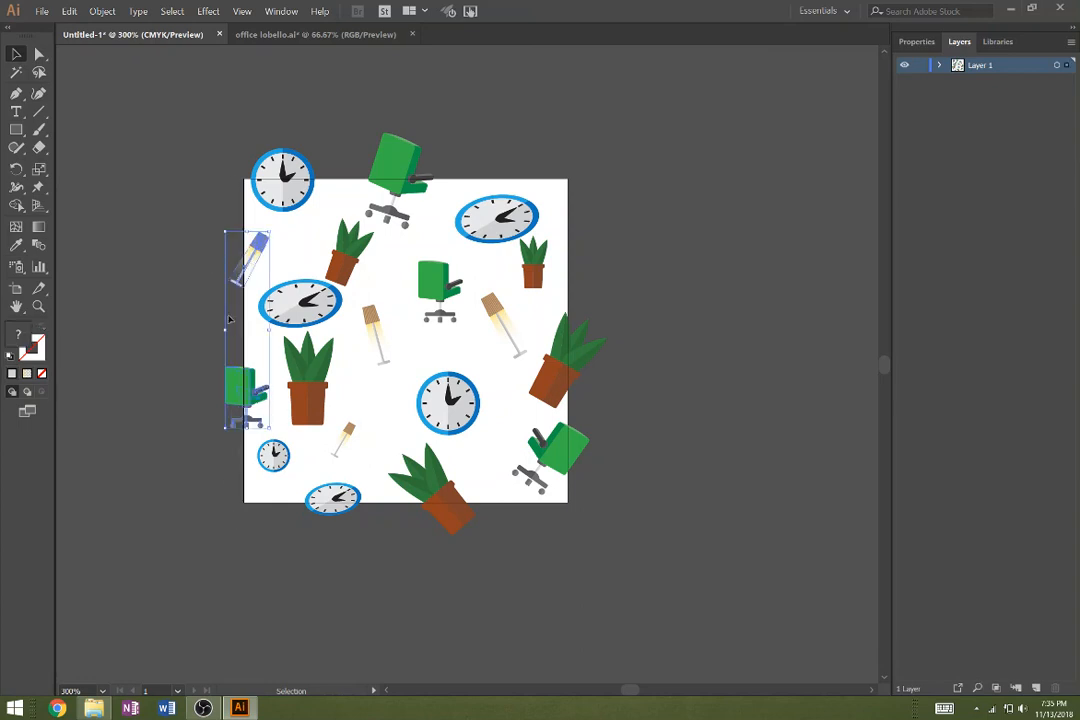
key("a")
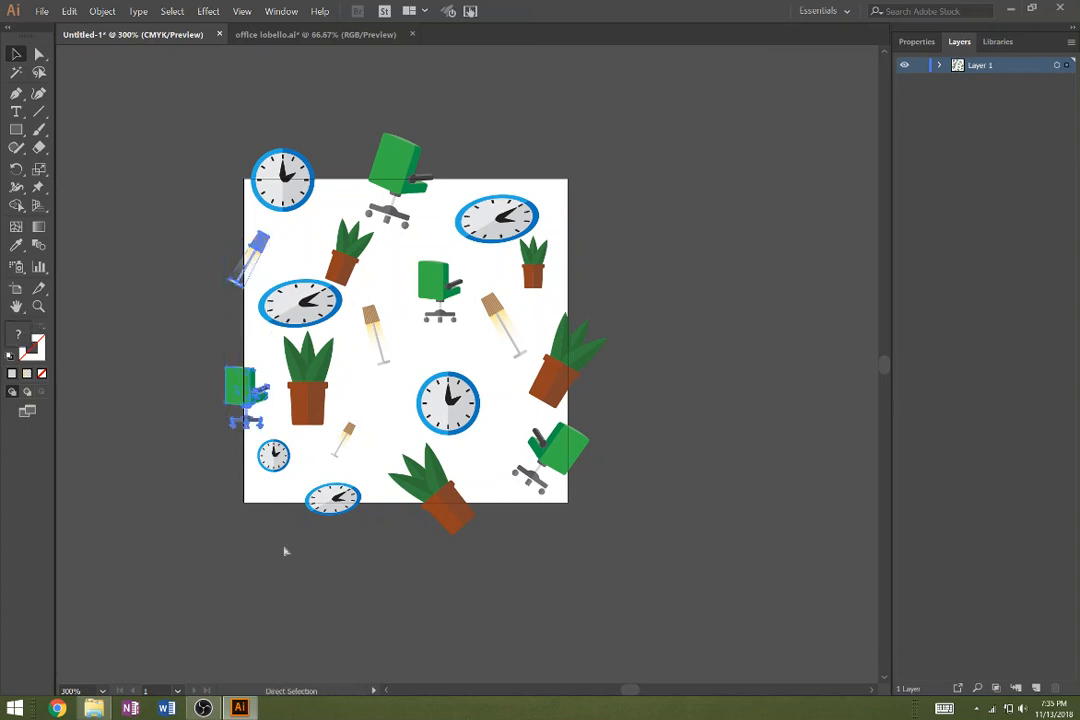
key("v")
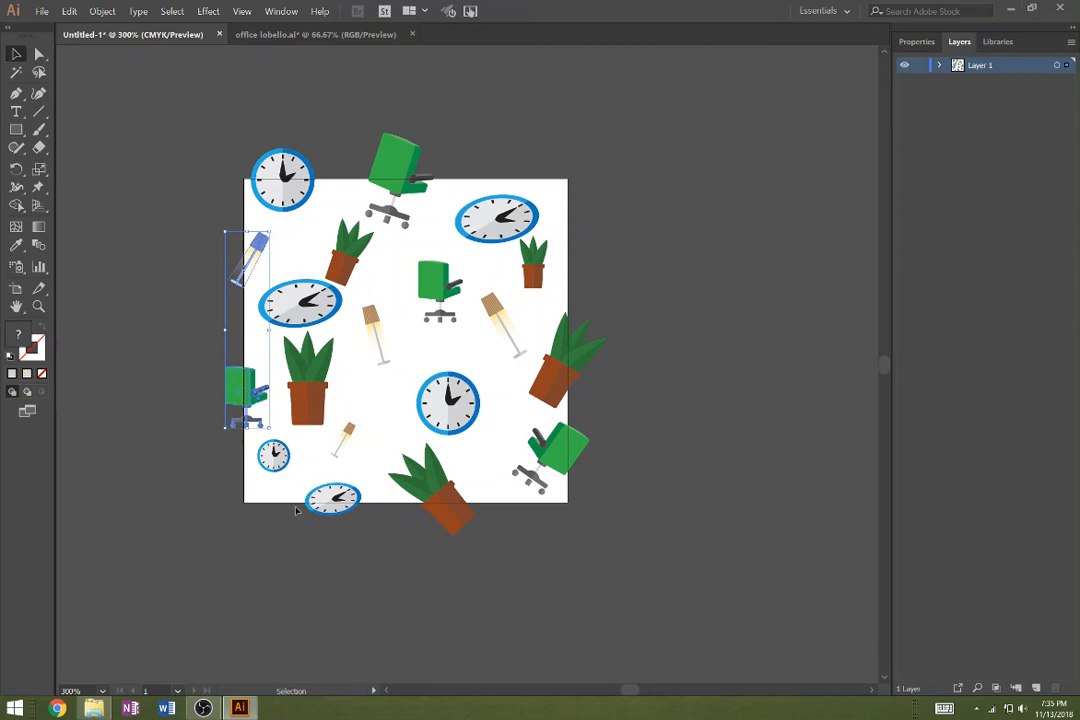
key("a")
key("v")
left_click_drag(258, 243, 151, 216)
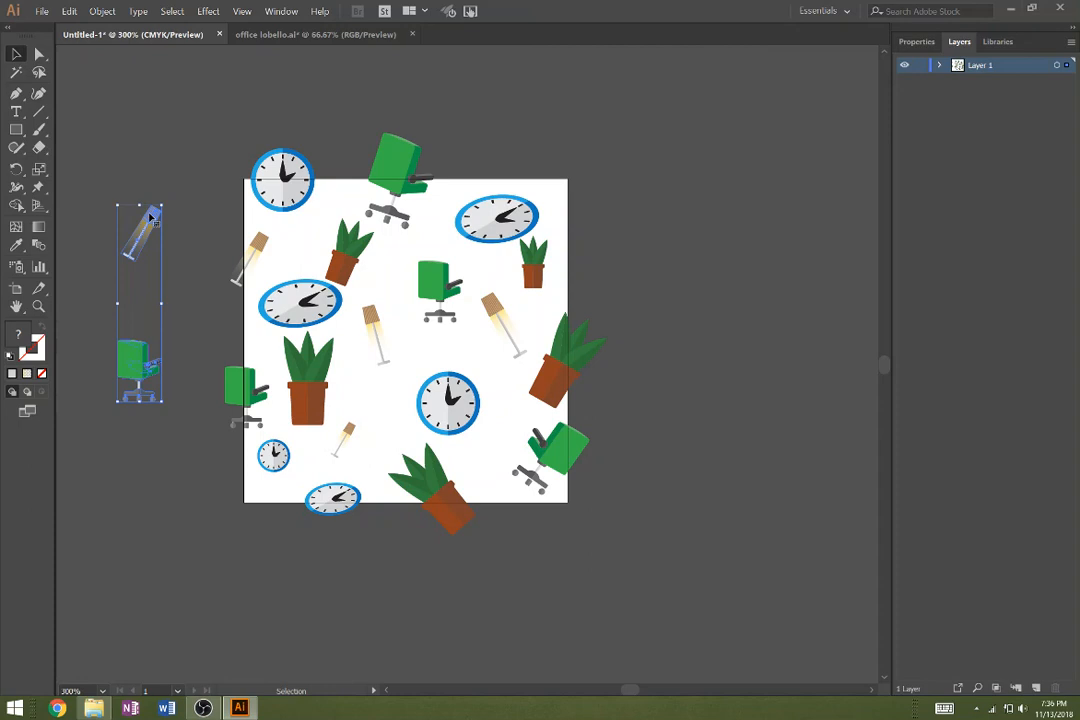
key("ctrl+z")
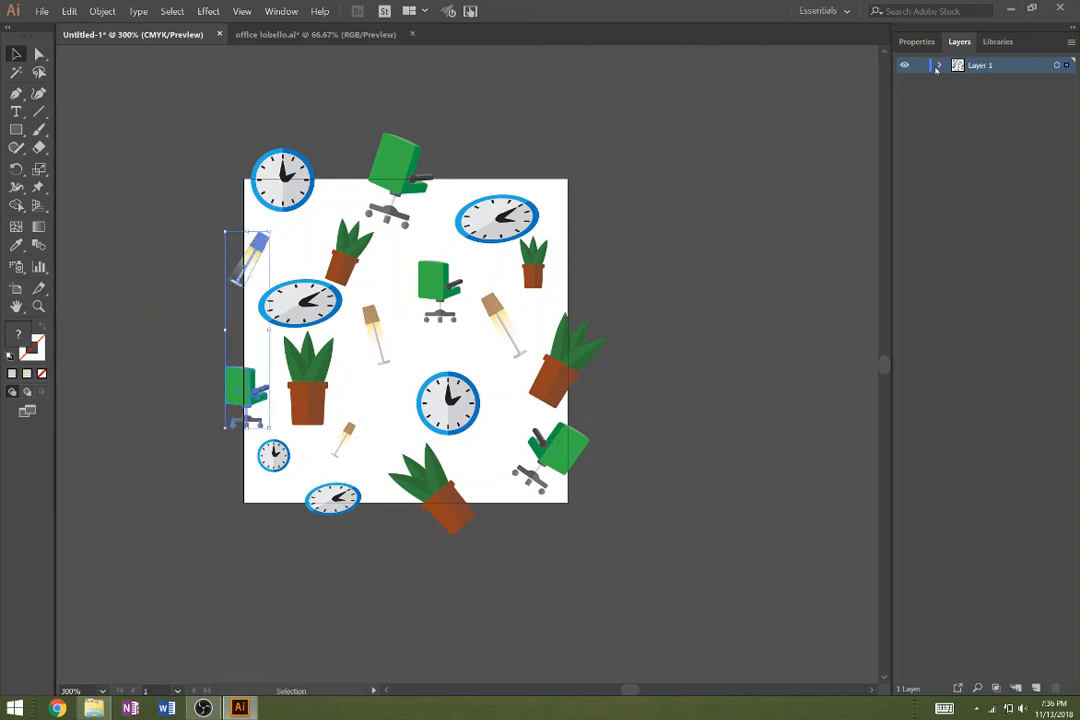
Copy the selected lamp and chair exactly 3 in to the right by adding 3 to their X position
left_click(916, 42)
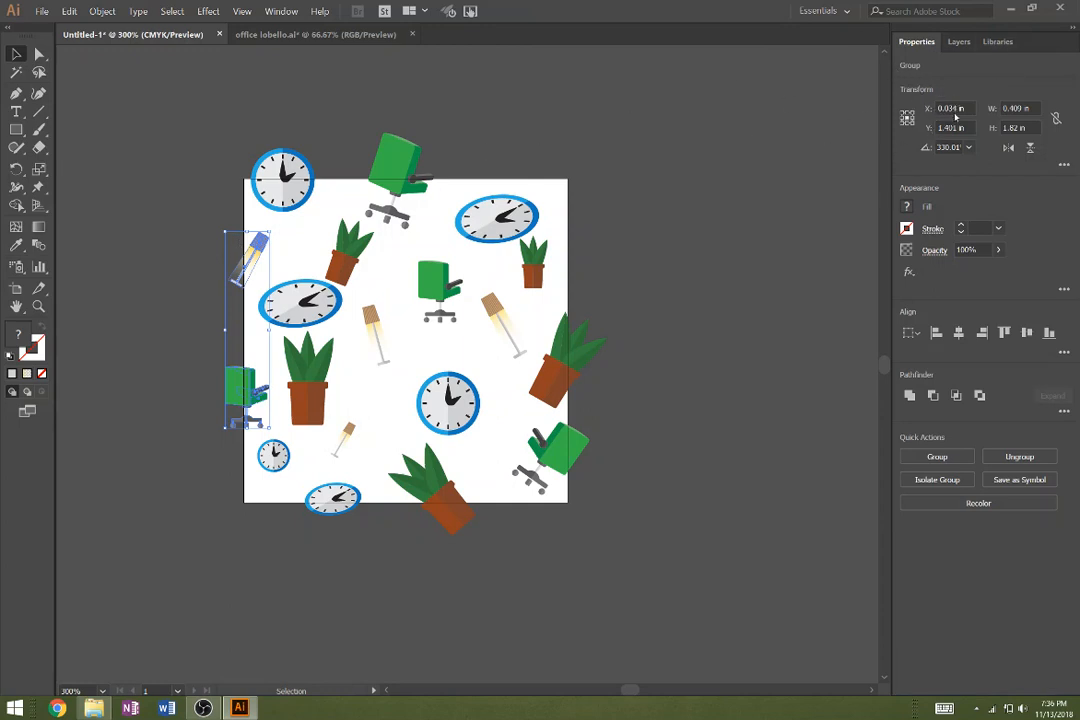
left_click(950, 110)
left_click(948, 126)
left_click(968, 108)
key("Return")
left_click(970, 108)
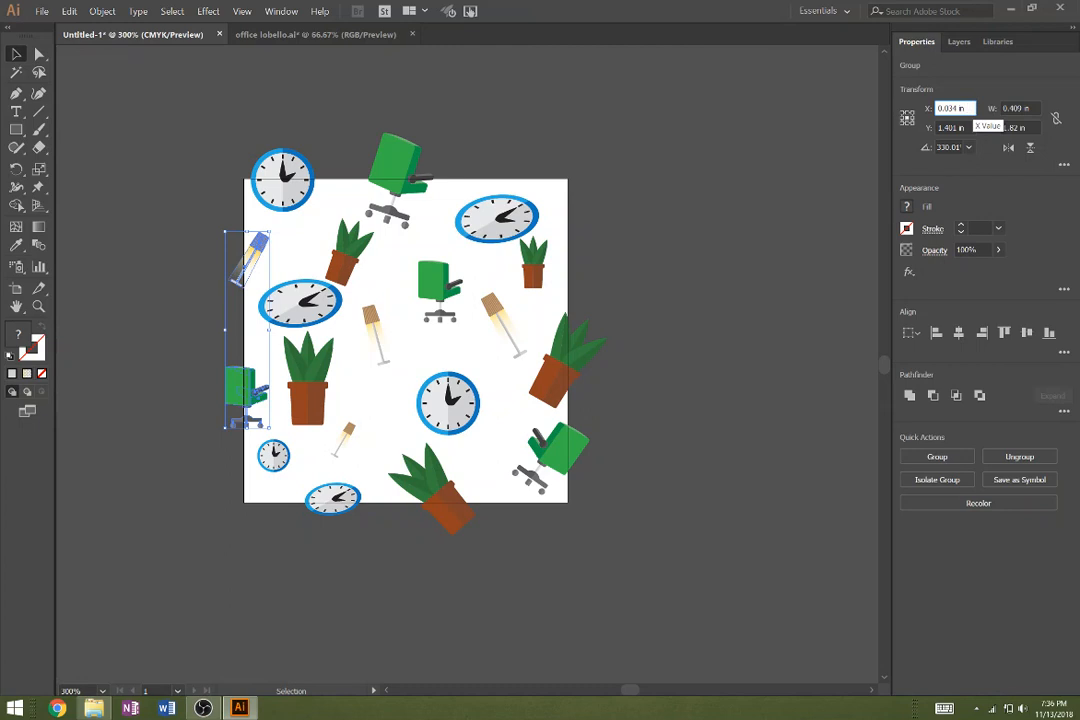
type("+")
type("3")
key("Return")
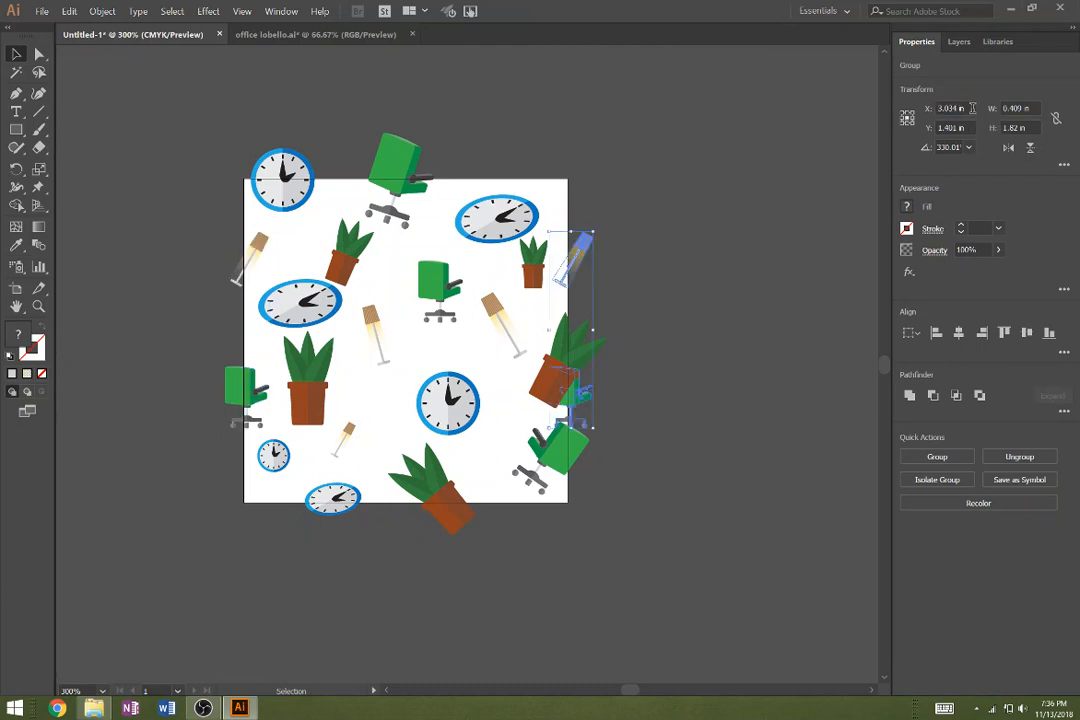
left_click(690, 391)
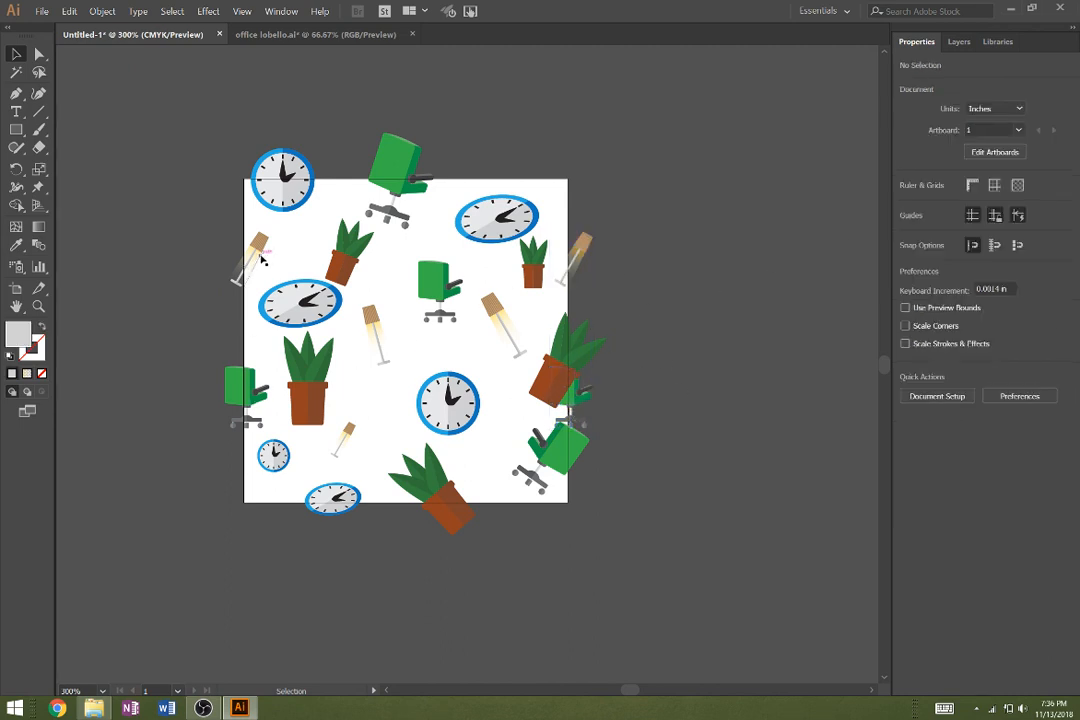
Shrink the right-edge plant to about 0.52 x 0.63 in and fit it above the copied chair, tilted counterclockwise
left_click(576, 368)
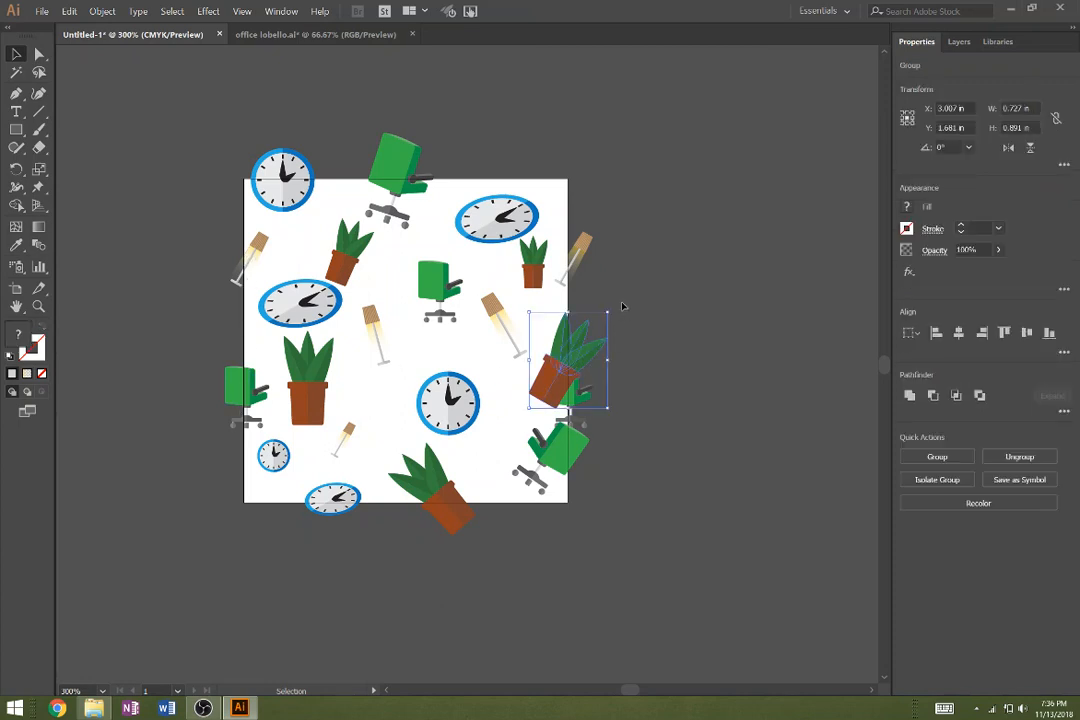
left_click_drag(607, 312, 585, 340)
left_click_drag(542, 378, 545, 329)
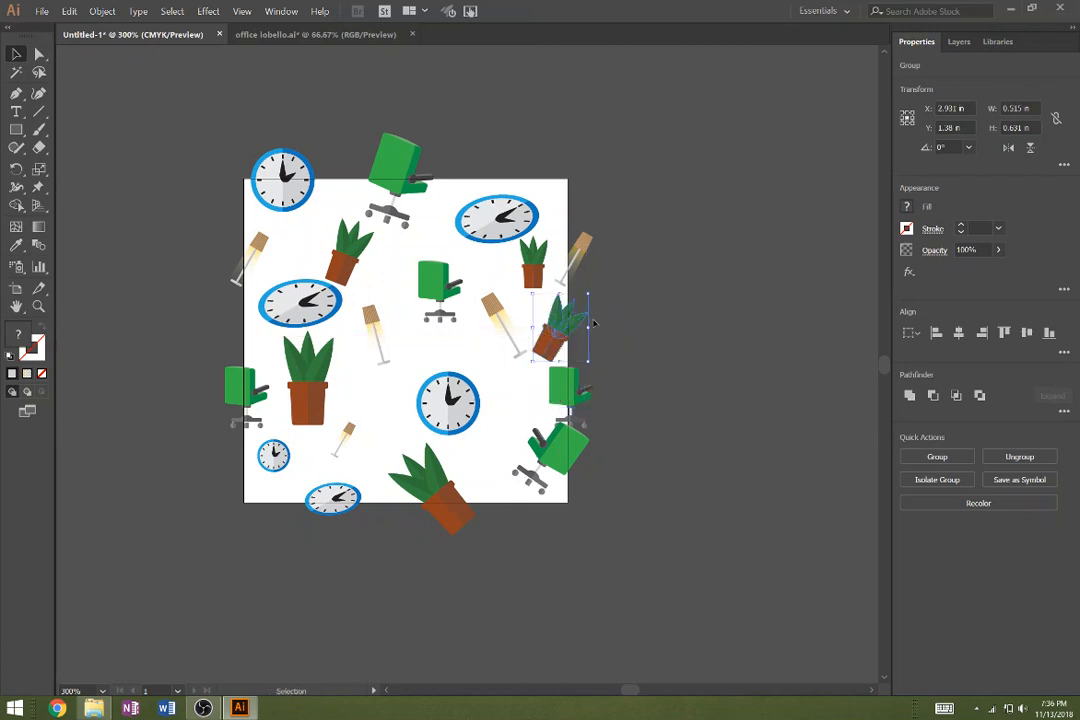
mouse_move(590, 290)
left_mouse_down()
mouse_move(574, 292)
mouse_move(583, 296)
left_mouse_up()
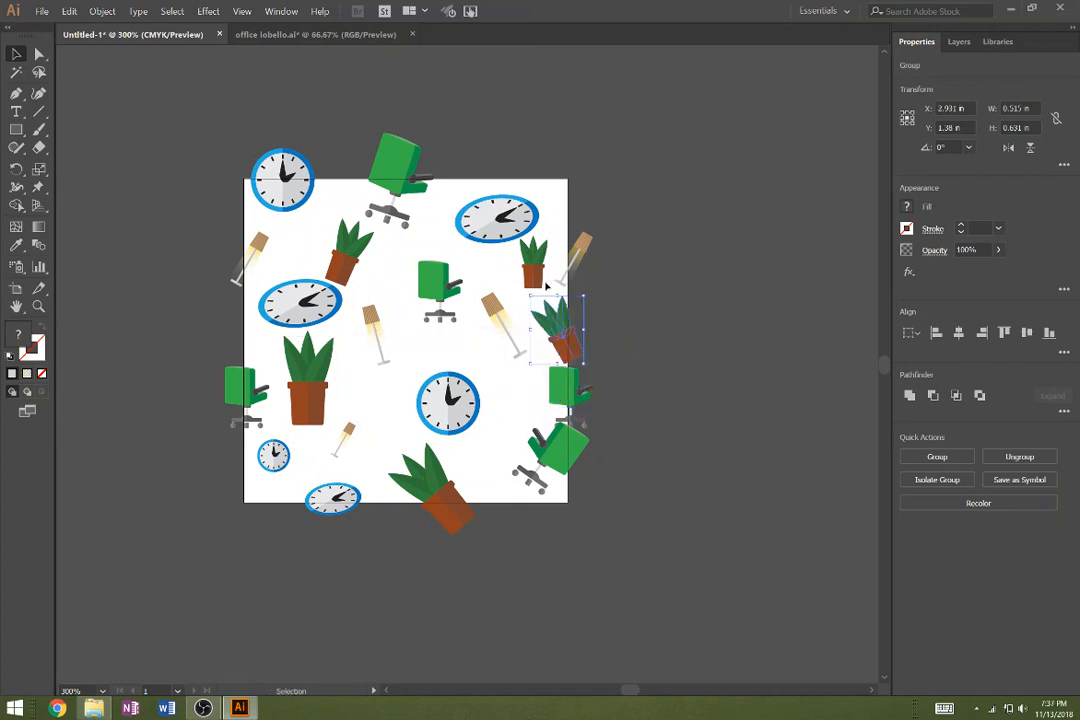
Tilt the right-edge plant further counterclockwise and swap the lower-right chair with the central clock, shrinking the clock to straddle the right edge
mouse_move(588, 370)
left_mouse_down()
mouse_move(612, 362)
mouse_move(578, 356)
left_mouse_up()
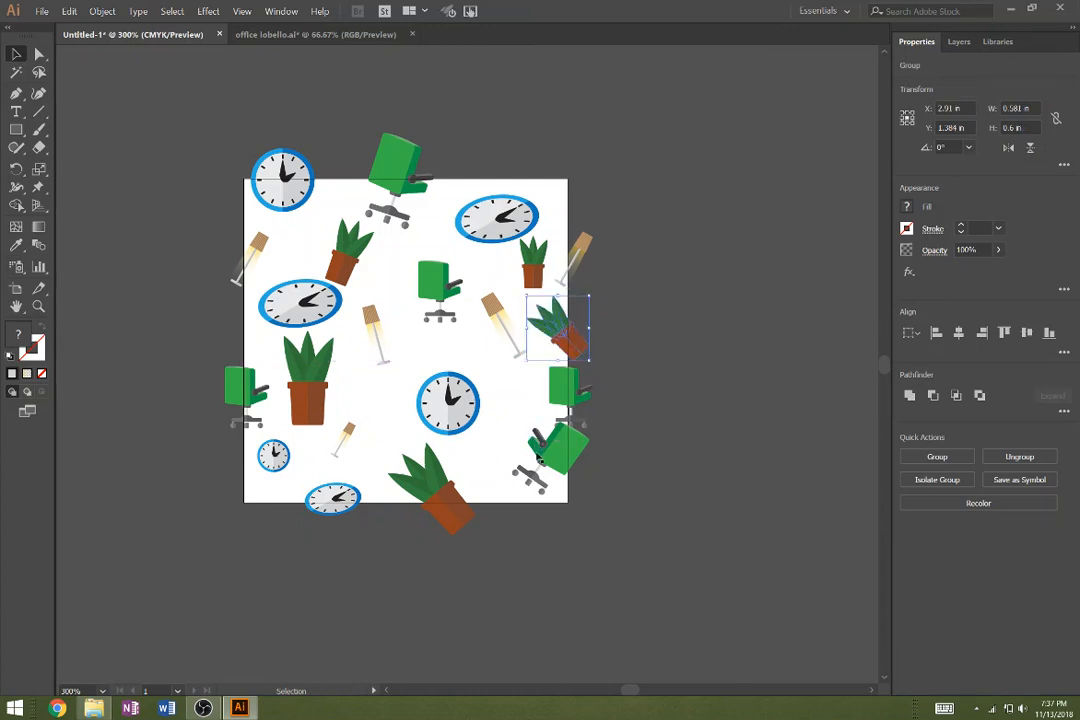
left_click(560, 455)
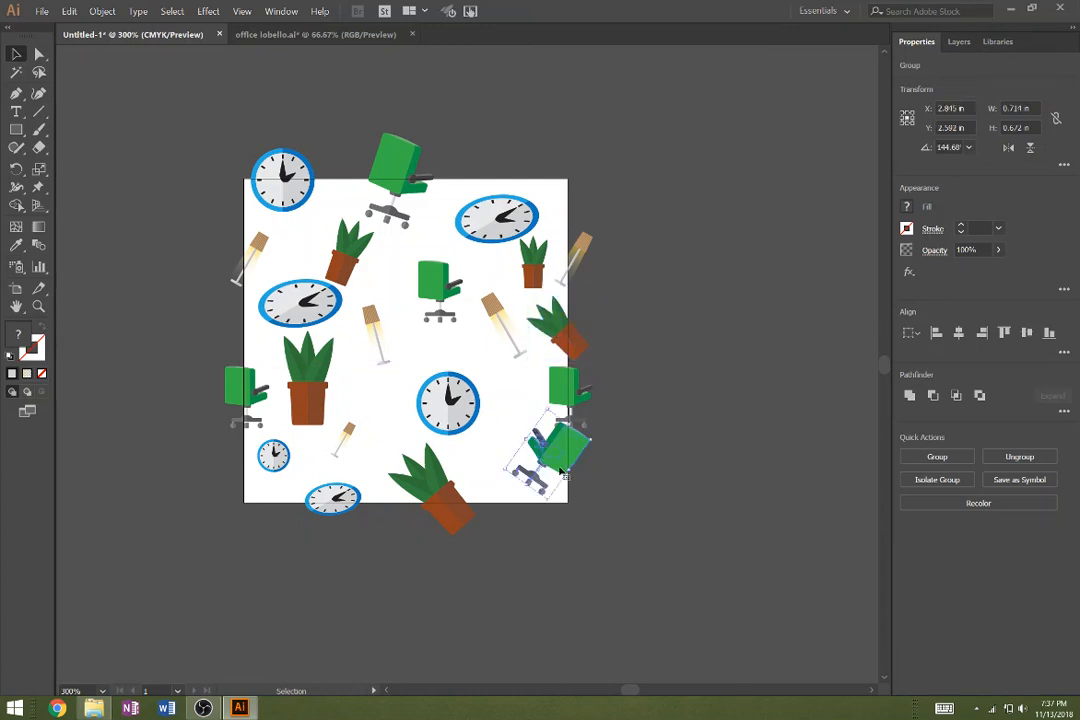
left_click_drag(561, 470, 481, 409)
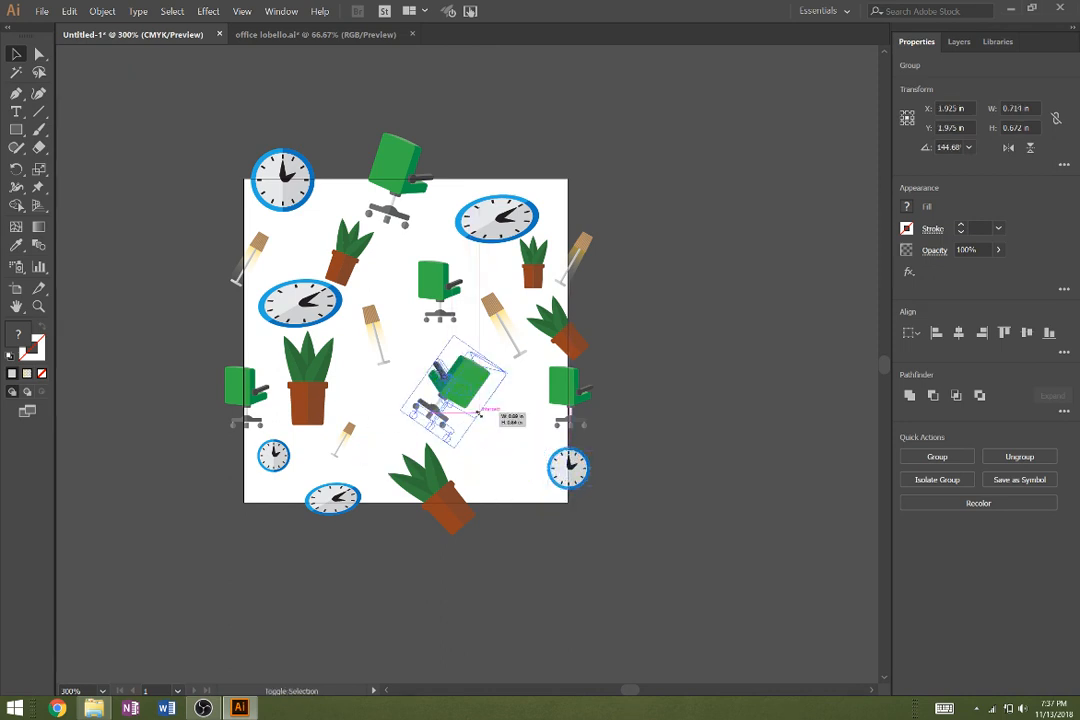
Place a copy of the upright left-center lamp below and right of the tilted chair, rotated to lean clockwise, about 0.42 x 0.54 in
left_click(381, 338)
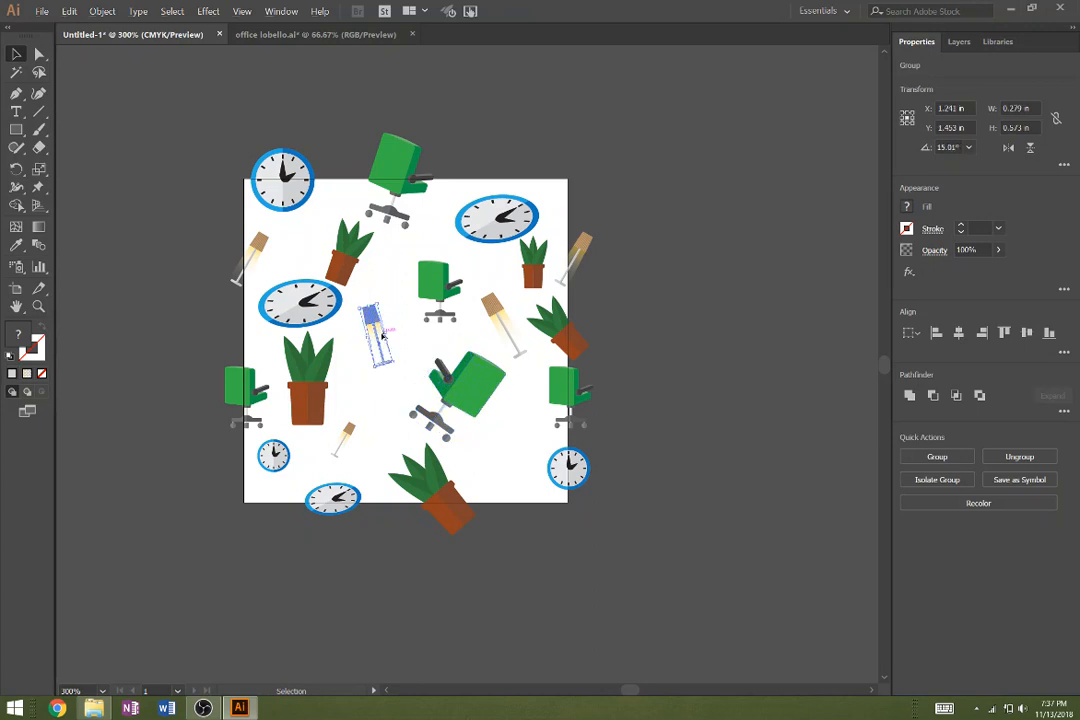
left_click_drag(381, 338, 517, 429)
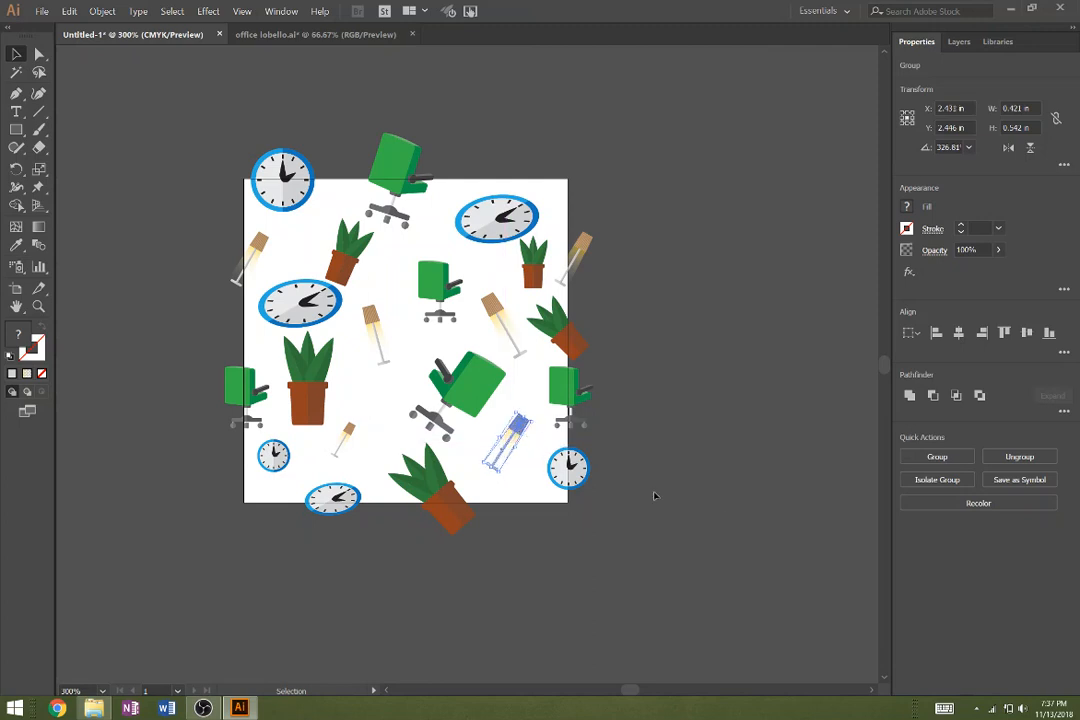
left_click(705, 531)
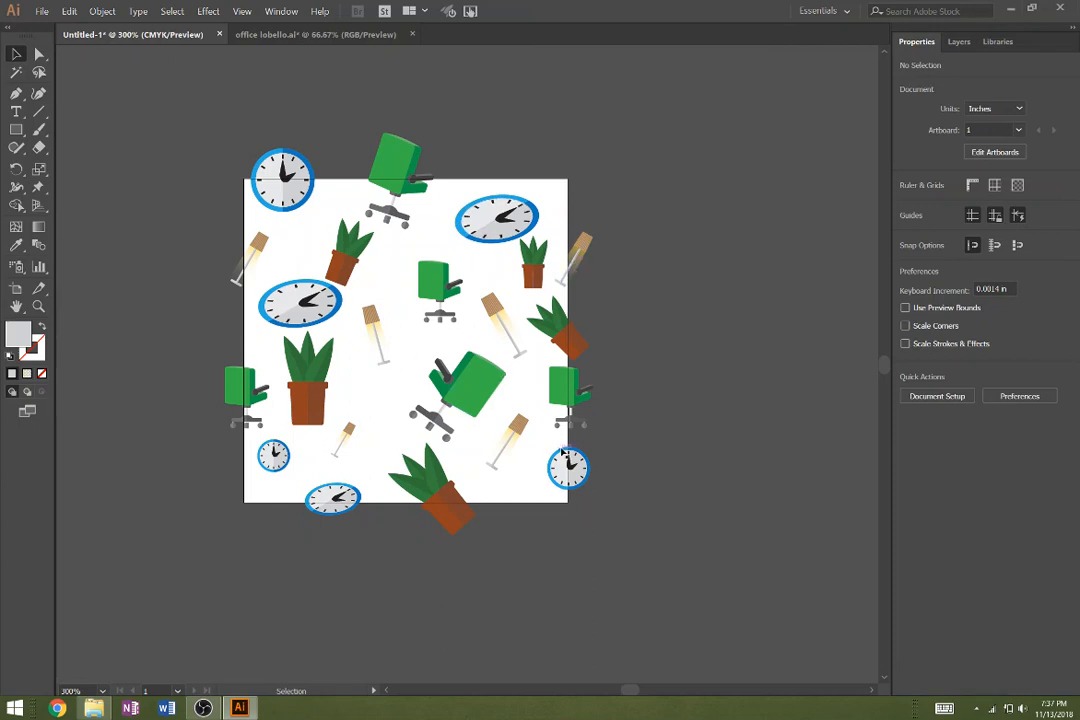
Select the plant and clock crossing the right edge and copy them exactly 3 in left by subtracting 3 from their X position
left_click(579, 347)
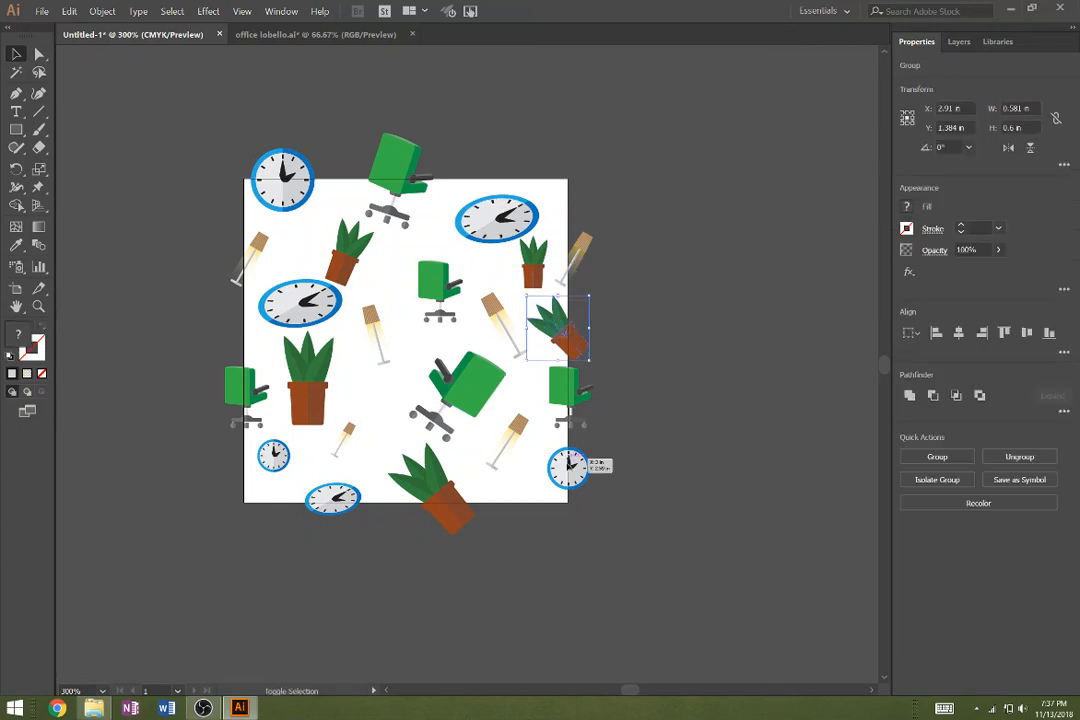
left_click(566, 477, "shift")
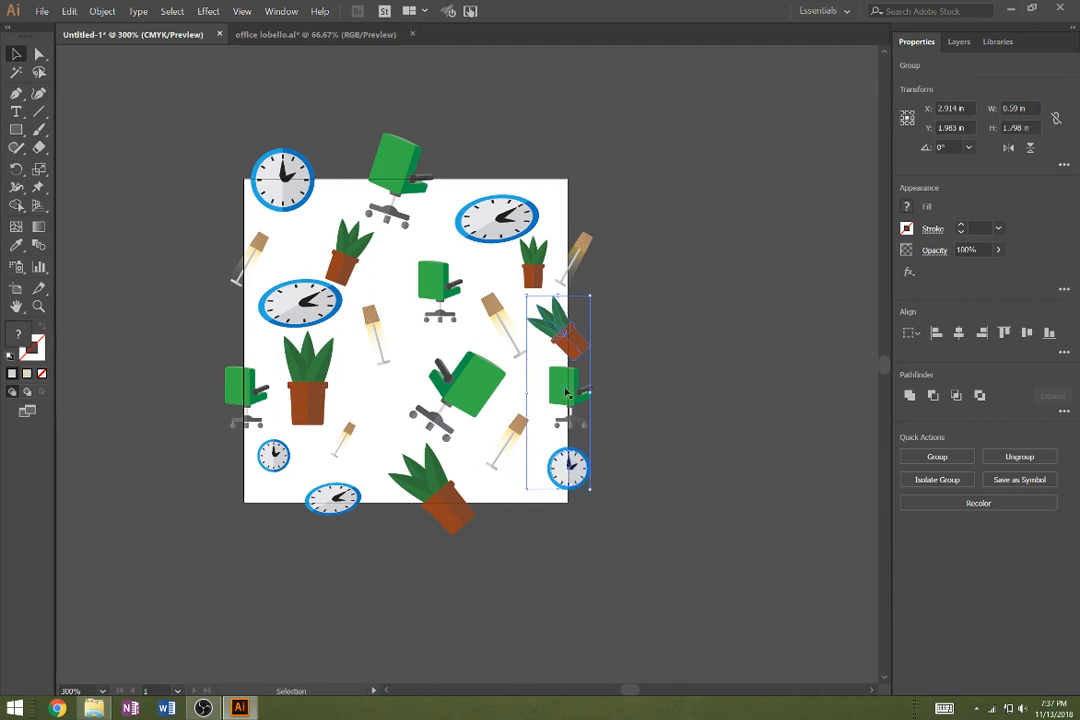
key("a")
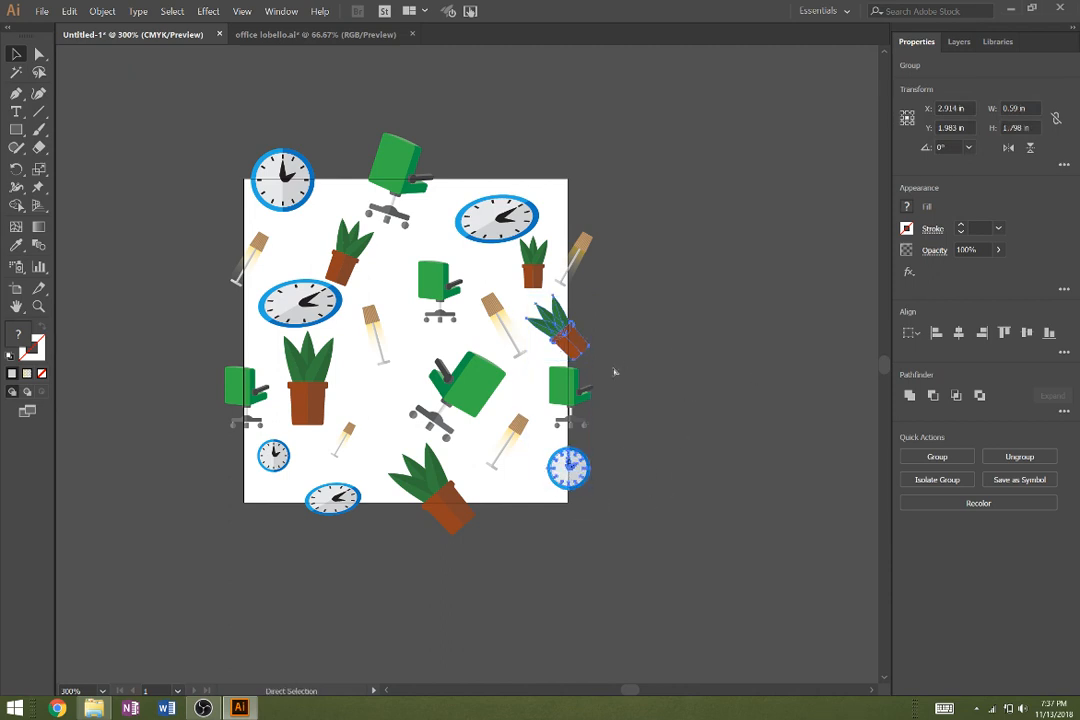
key("v")
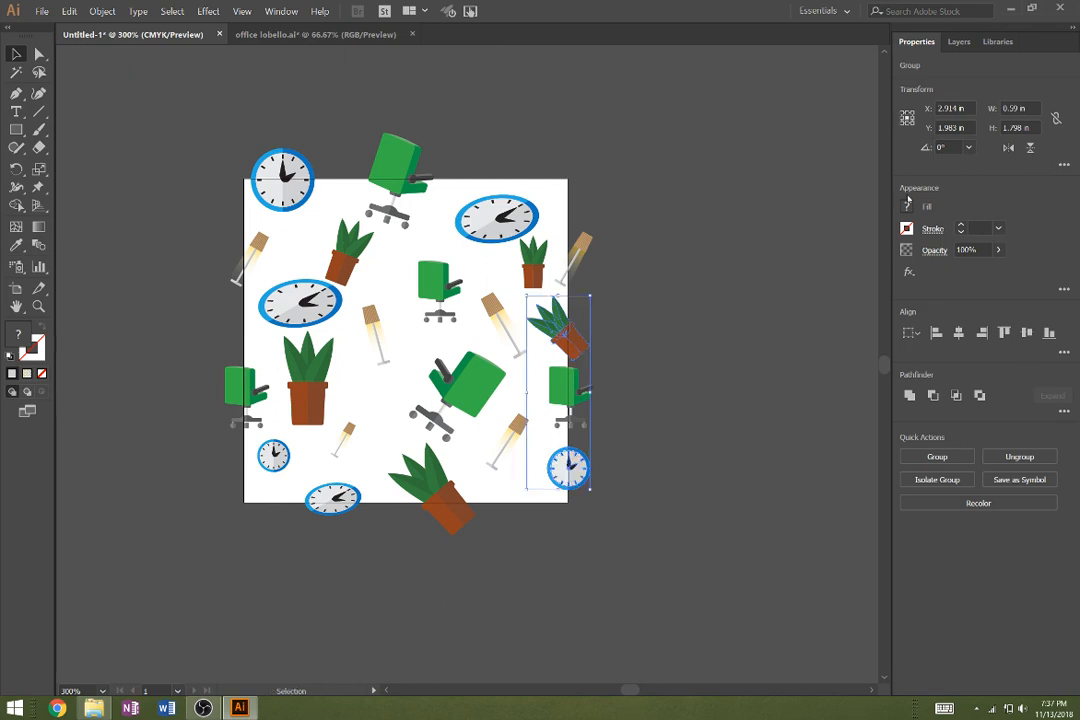
left_click(970, 108)
key("alt+Return")
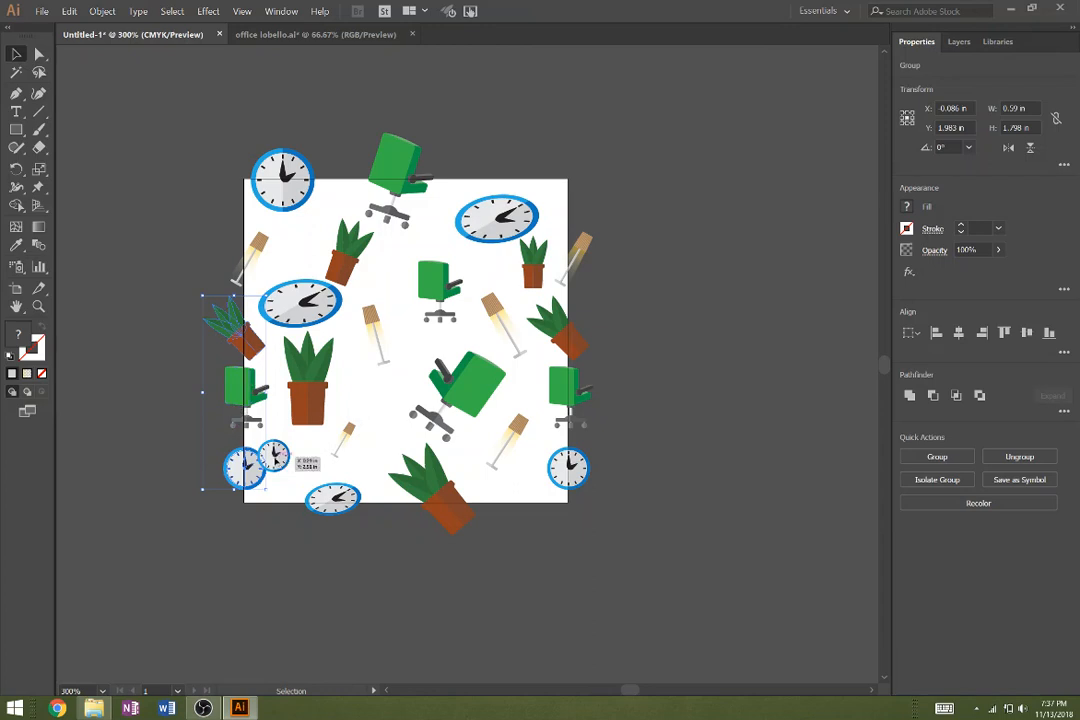
Delete the small clock overlapping the copied clock on the artboard's left edge, including its leftover blue rim pieces
left_click(284, 482)
left_click(280, 468)
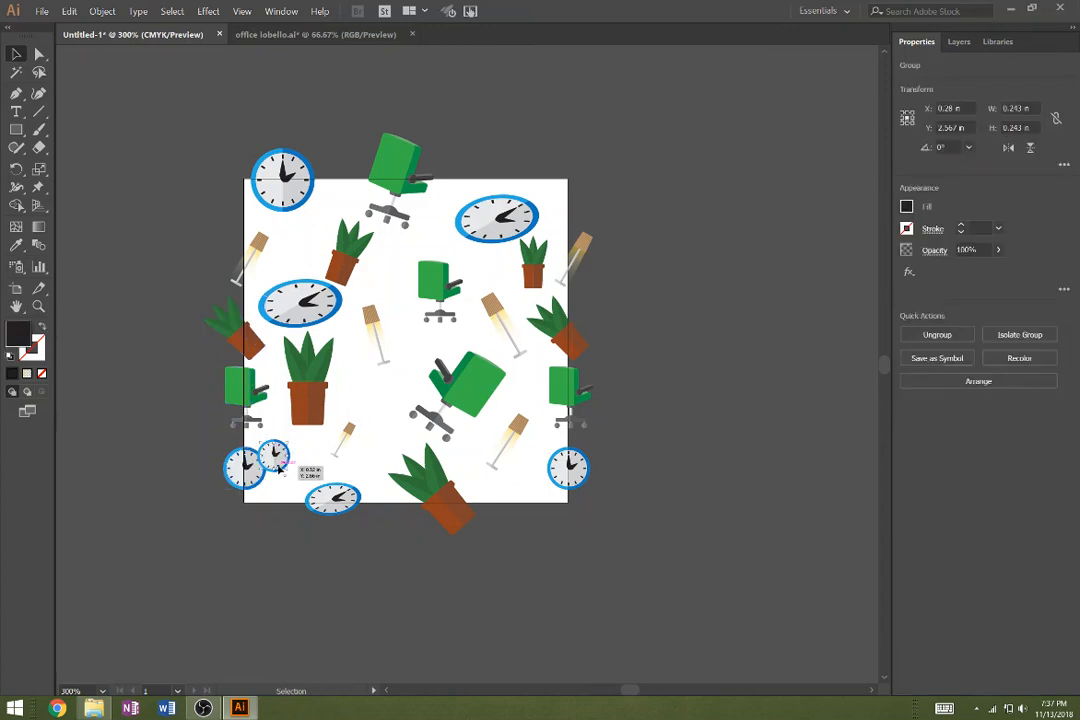
key("ctrl+shift+a")
key("a")
left_click(279, 469)
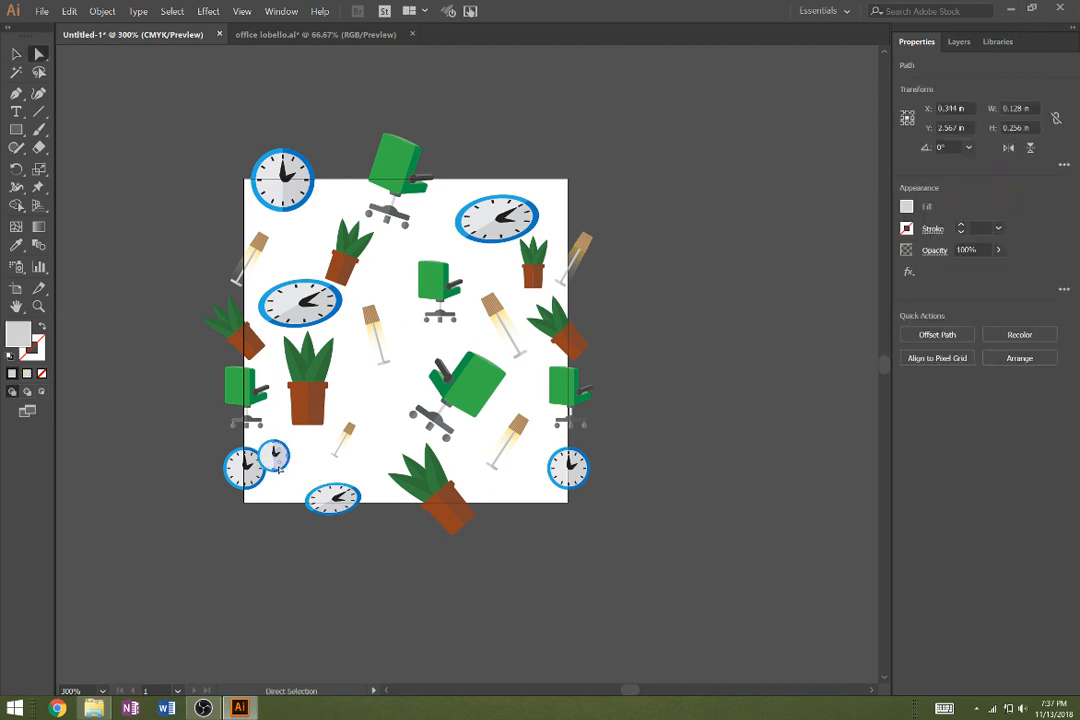
left_click(295, 480)
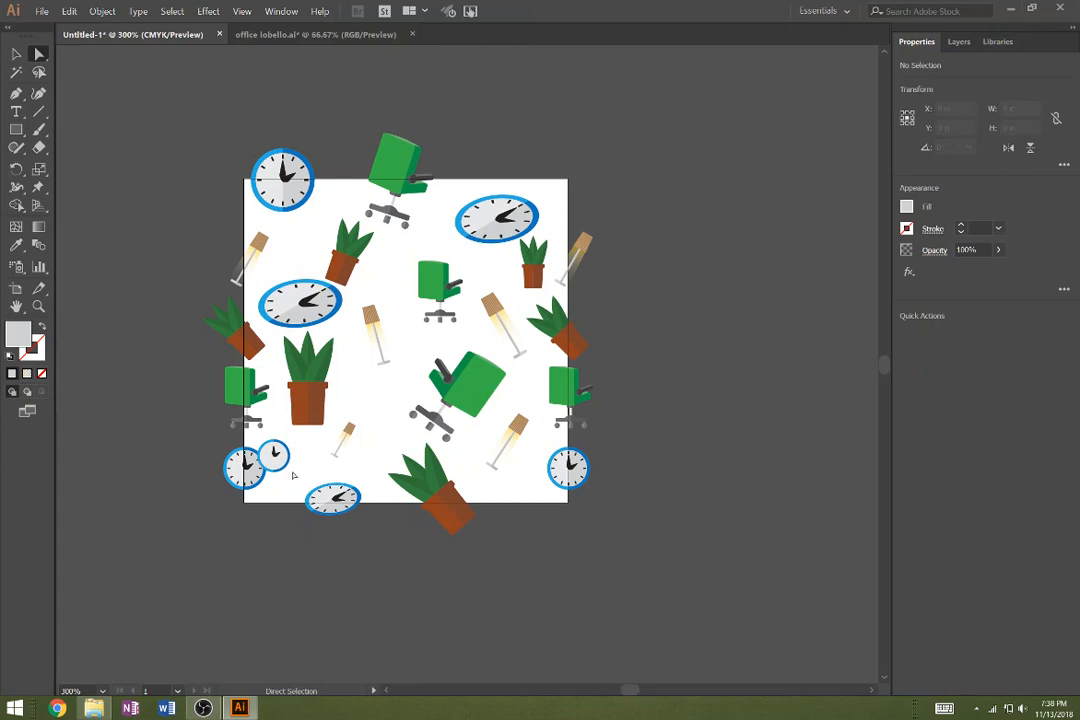
left_click(274, 442)
key("Delete")
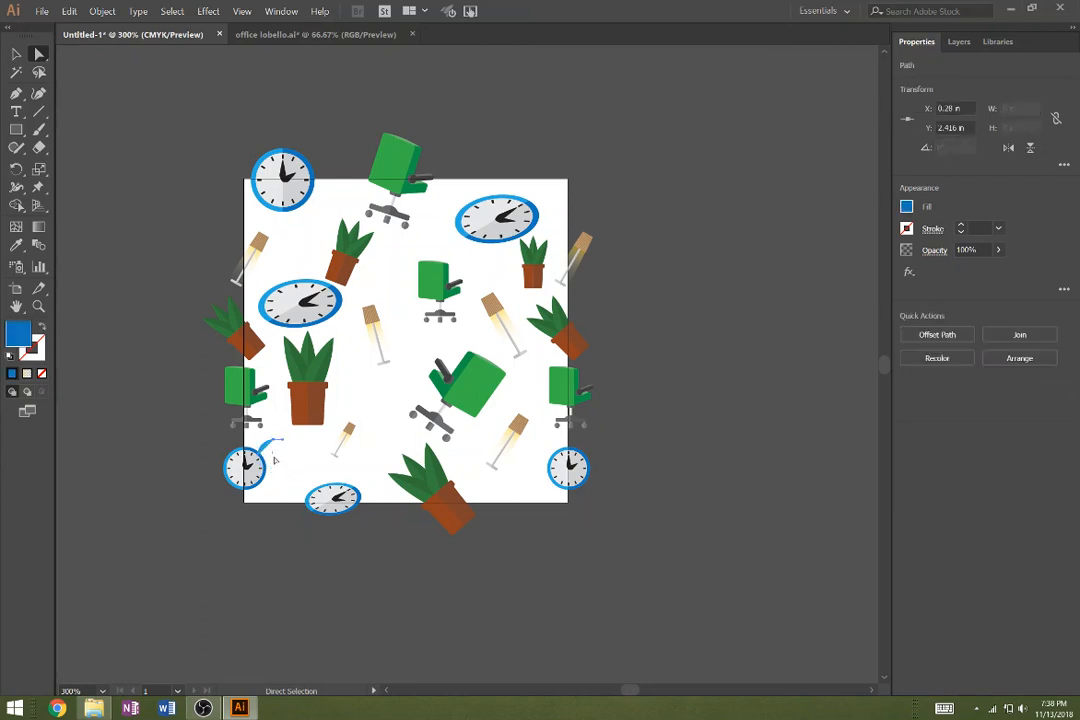
left_click_drag(262, 438, 289, 465)
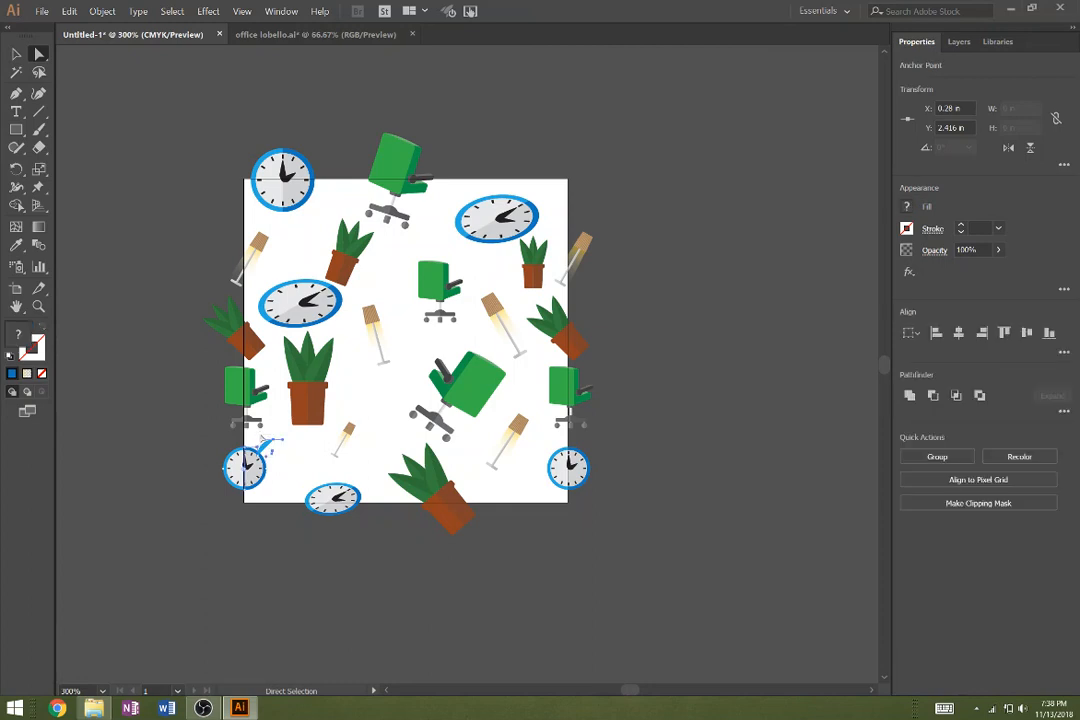
key("v")
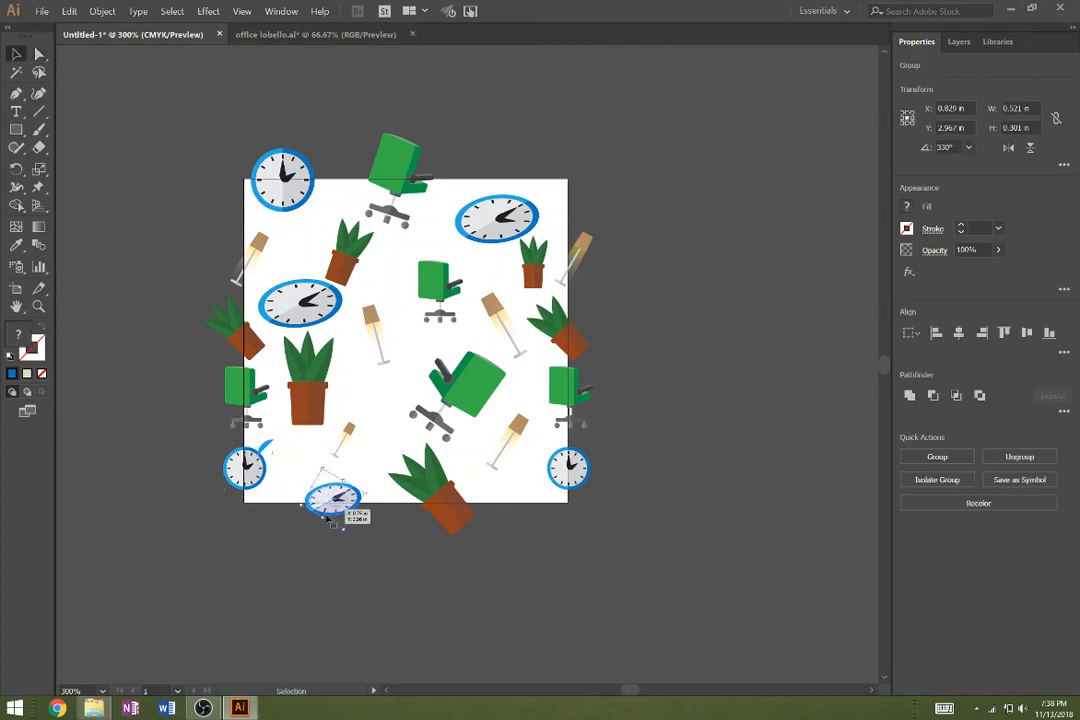
left_click(268, 449)
key("Delete")
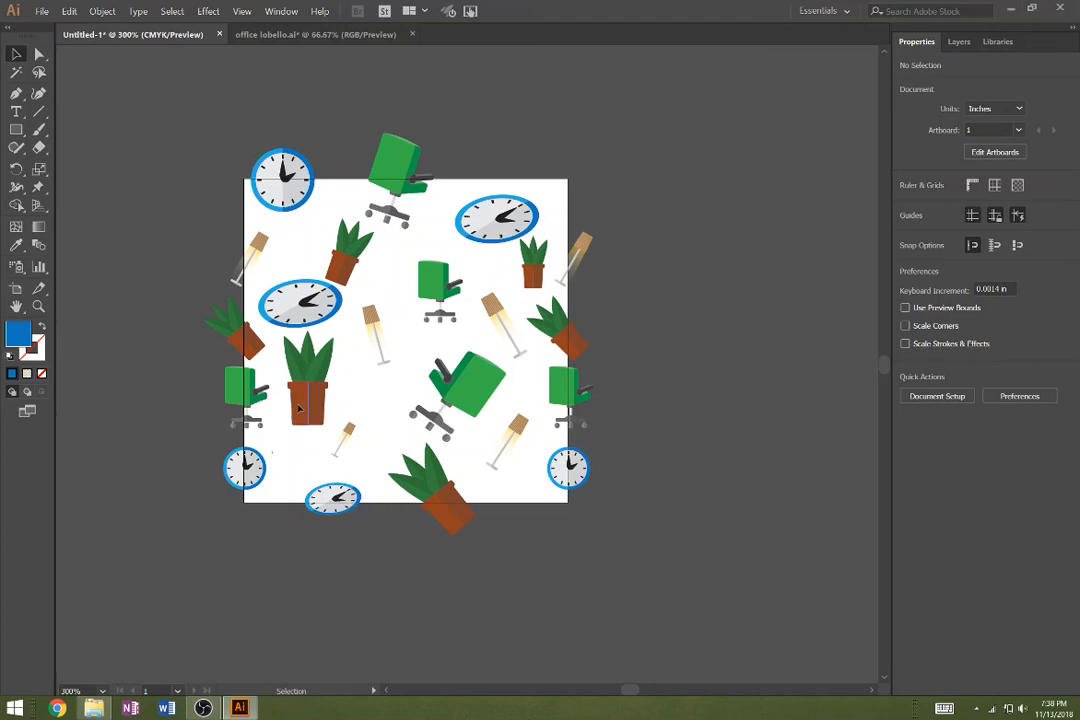
Shift the large upright plant on the left half slightly right and tilt it clockwise
left_click(298, 408)
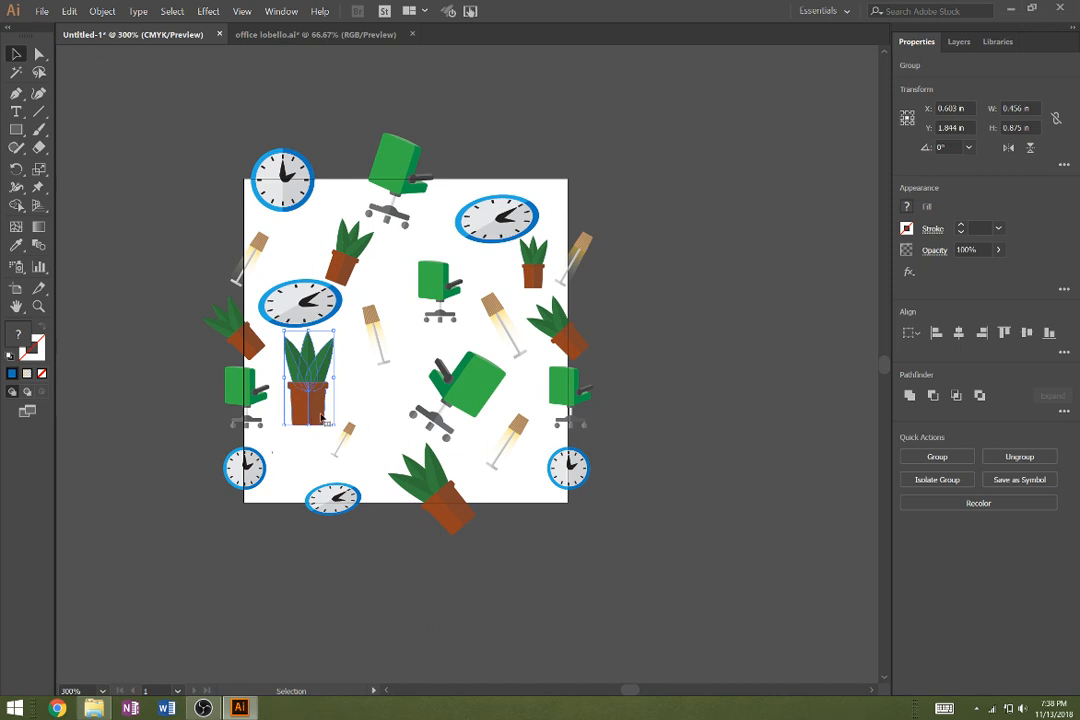
left_click_drag(322, 418, 332, 419)
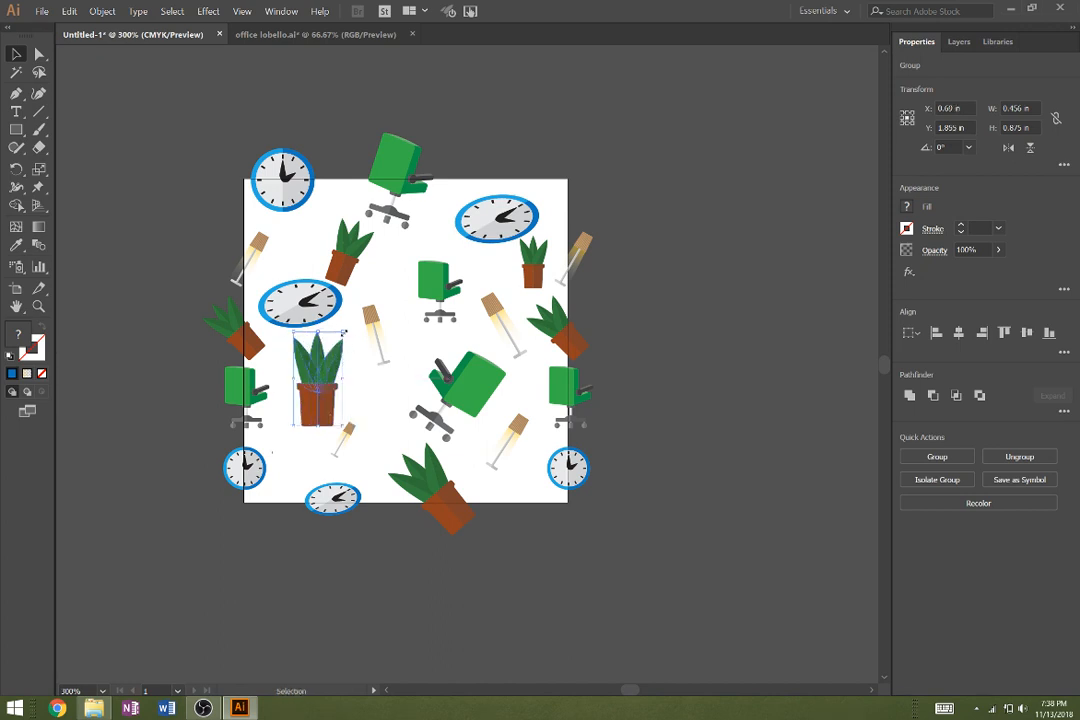
left_click_drag(347, 327, 359, 354)
Shrink the oval clock above the large tilted plant to about 0.51 x 0.35 in, tilt it counterclockwise and shift it slightly left
left_click(324, 314)
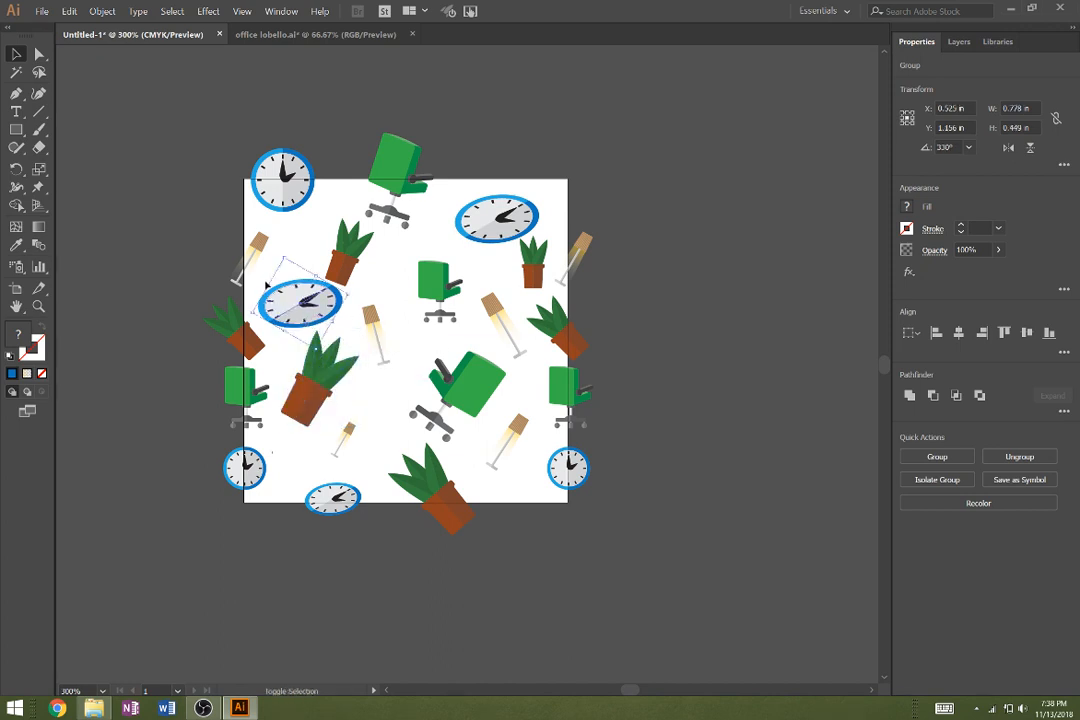
left_click_drag(269, 287, 285, 292)
left_click_drag(289, 298, 330, 288)
left_click_drag(306, 305, 288, 301)
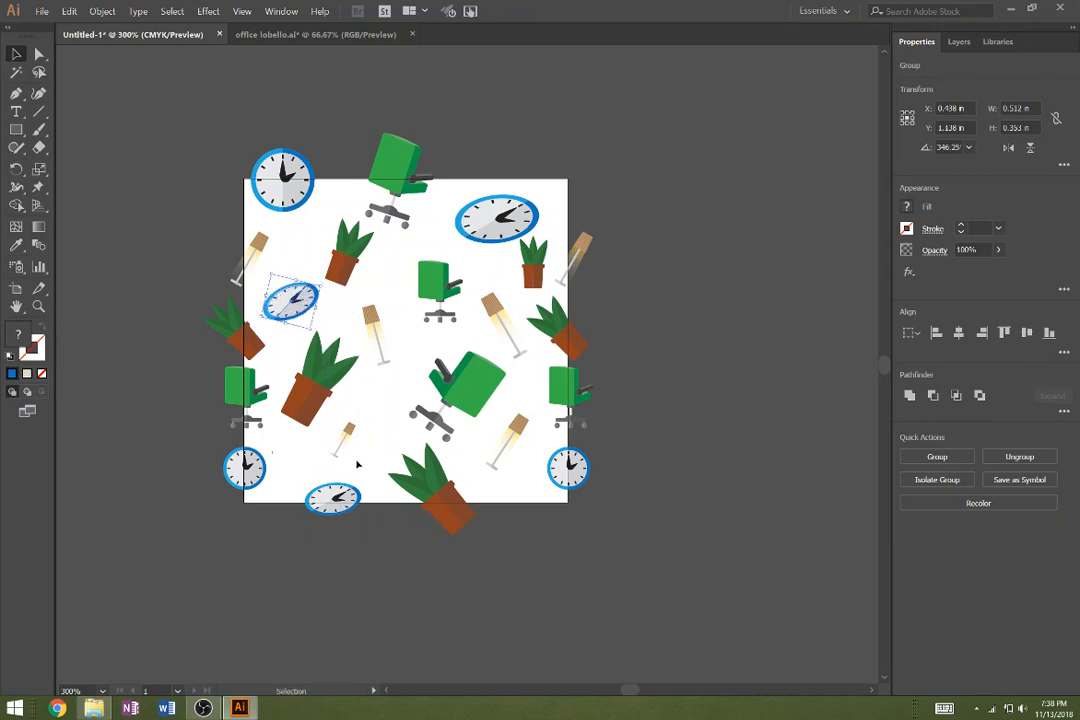
Move the bottom-edge oval clock beside the large plant, then enlarge the small lamp to about 0.42 x 0.58 in and place it across the bottom edge
left_click(360, 496)
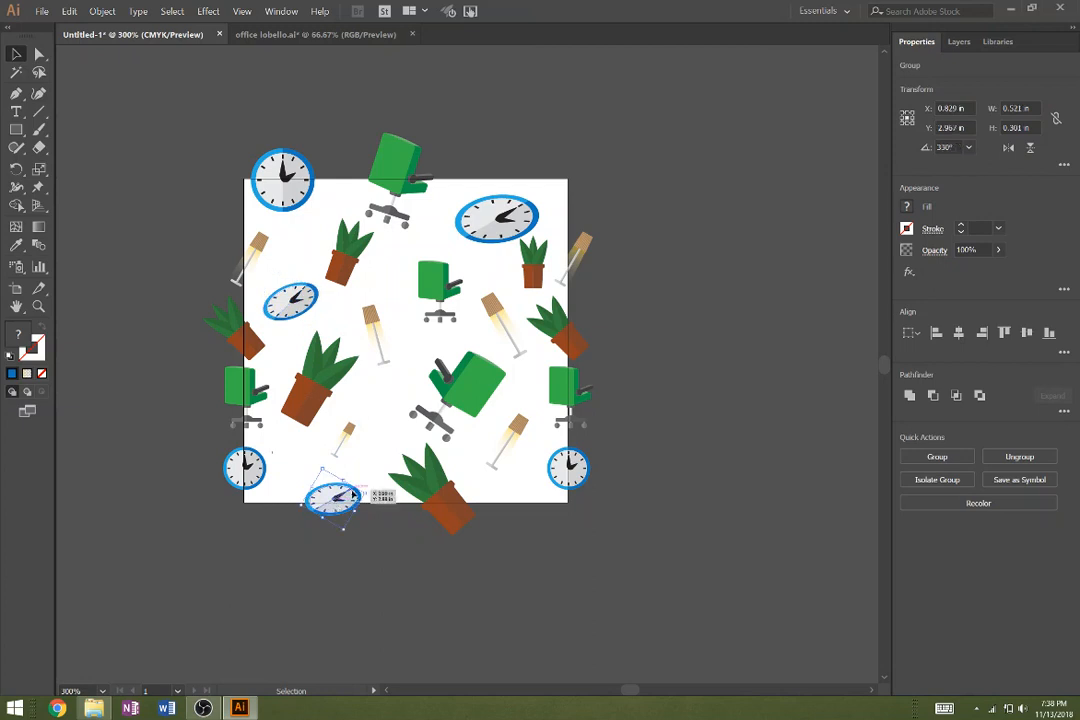
left_click_drag(365, 496, 381, 406)
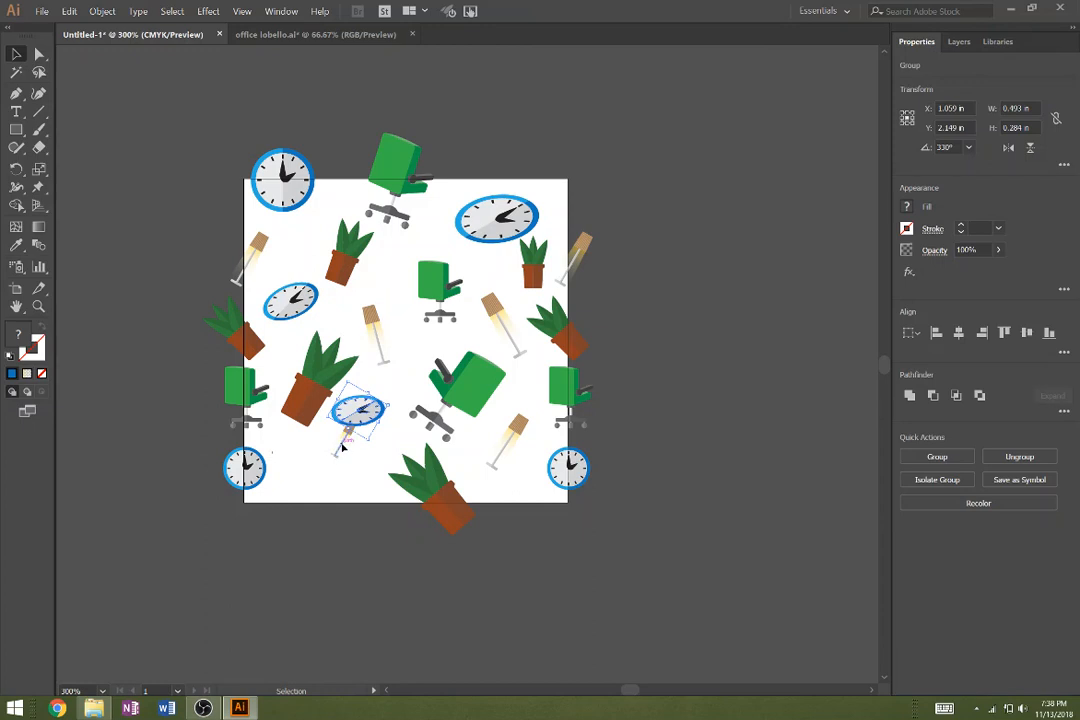
left_click_drag(342, 449, 344, 479)
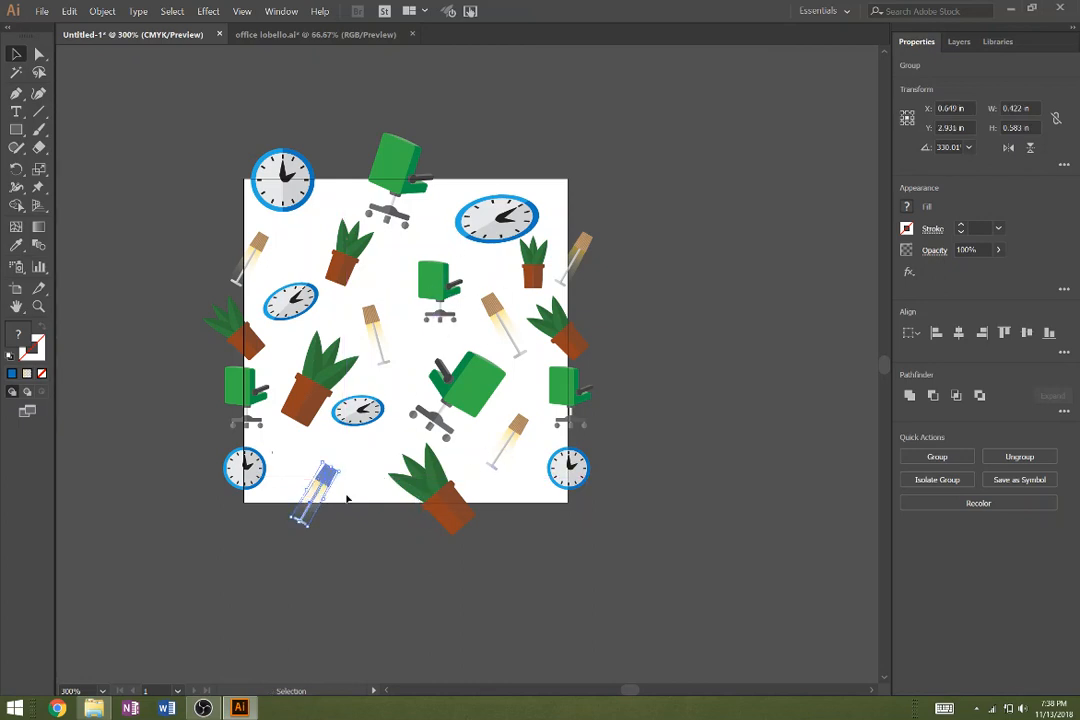
Select the lamp and plant crossing the artboard's bottom edge
left_click_drag(510, 588, 275, 435)
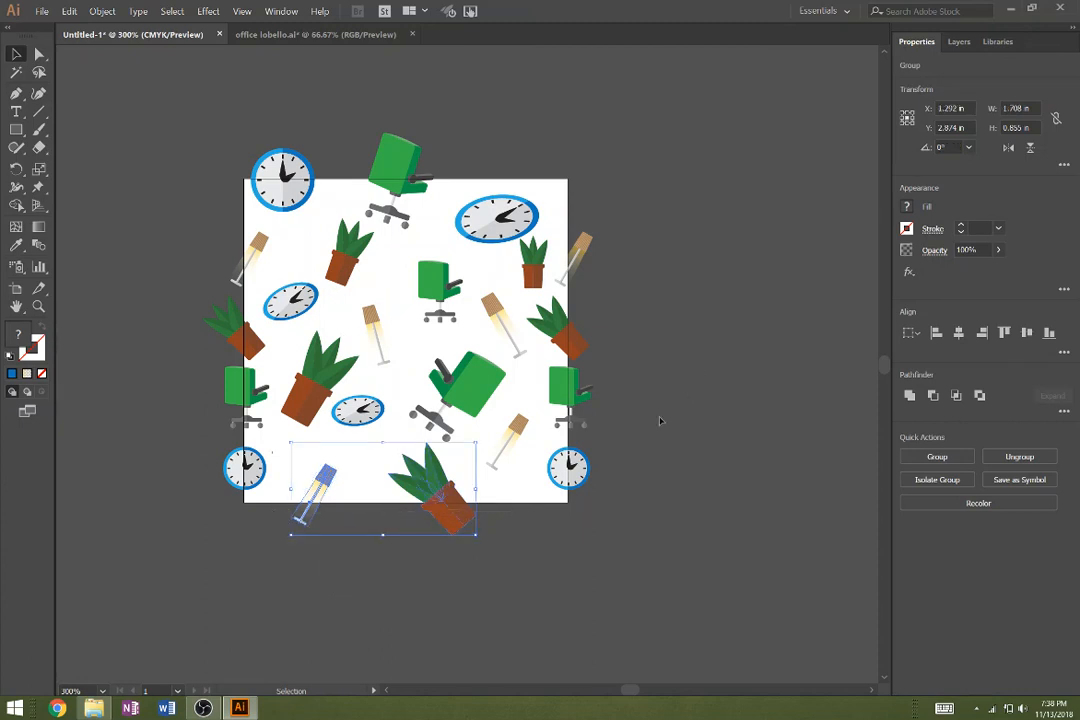
left_click(1015, 108)
left_click(959, 128)
key("Return")
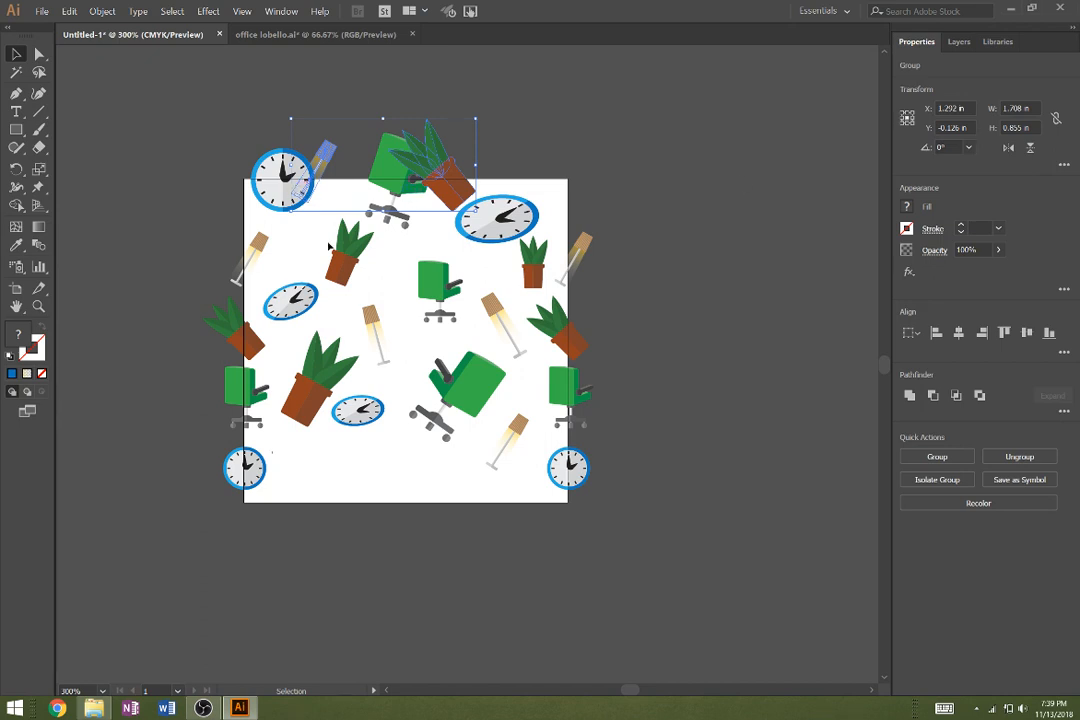
key("ctrl+z")
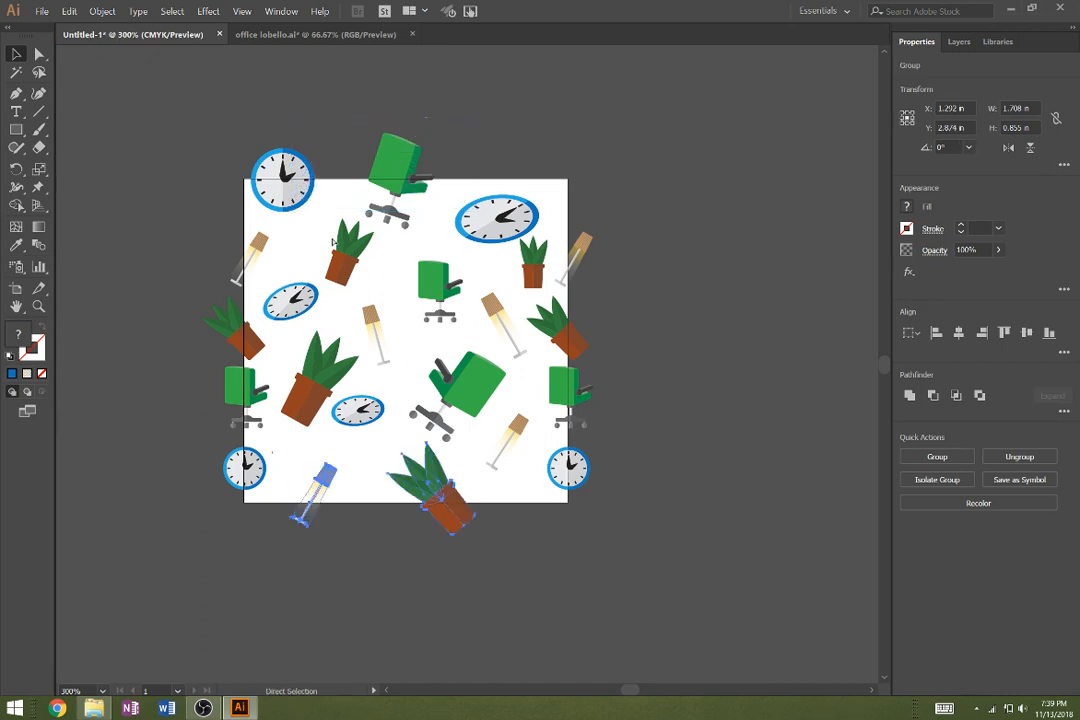
Copy the selected lamp and plant exactly 3 in up by subtracting 3 from their Y position
key("v")
left_click(968, 128)
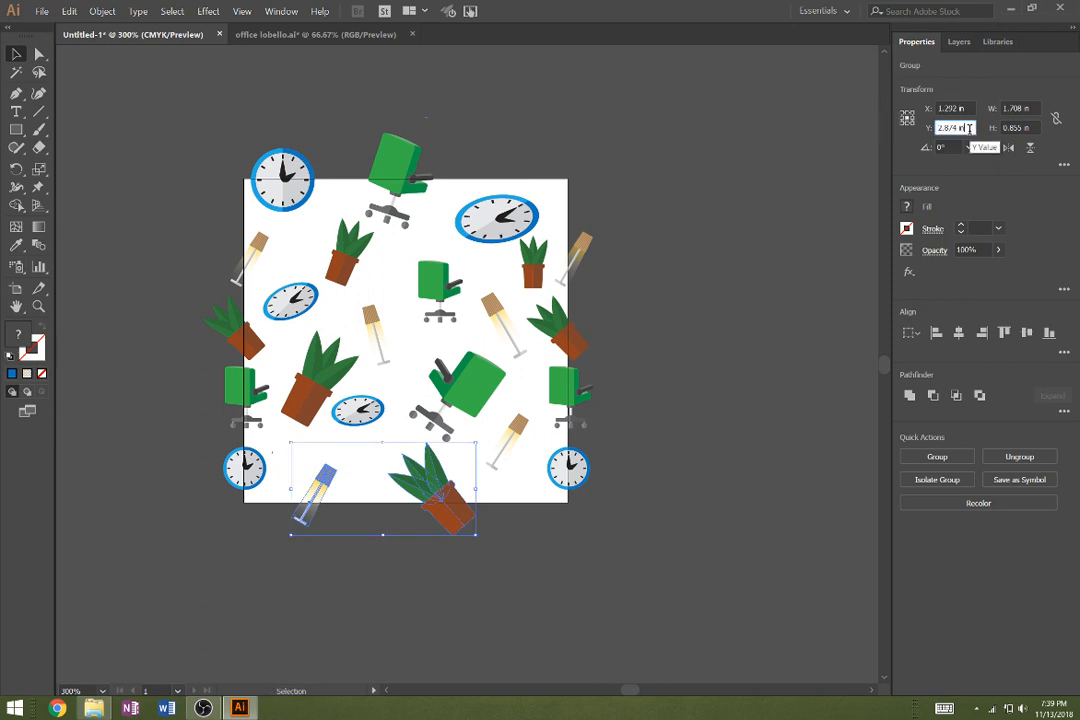
type("-3")
key("Return")
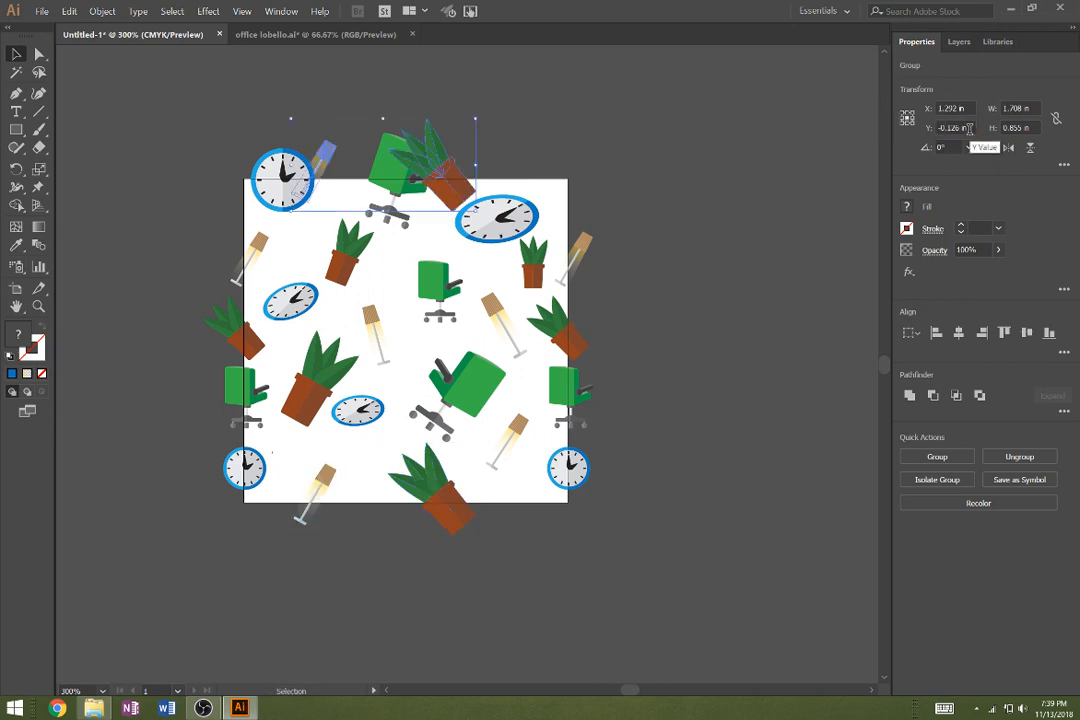
left_click(406, 208)
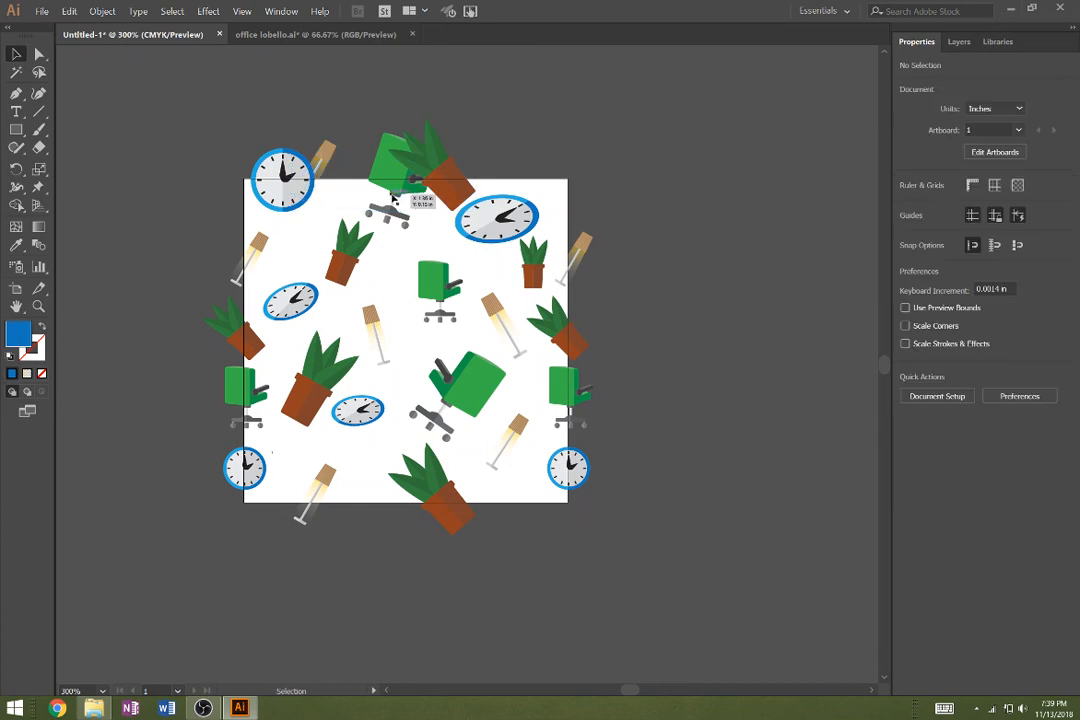
left_click(399, 195)
left_click(278, 195)
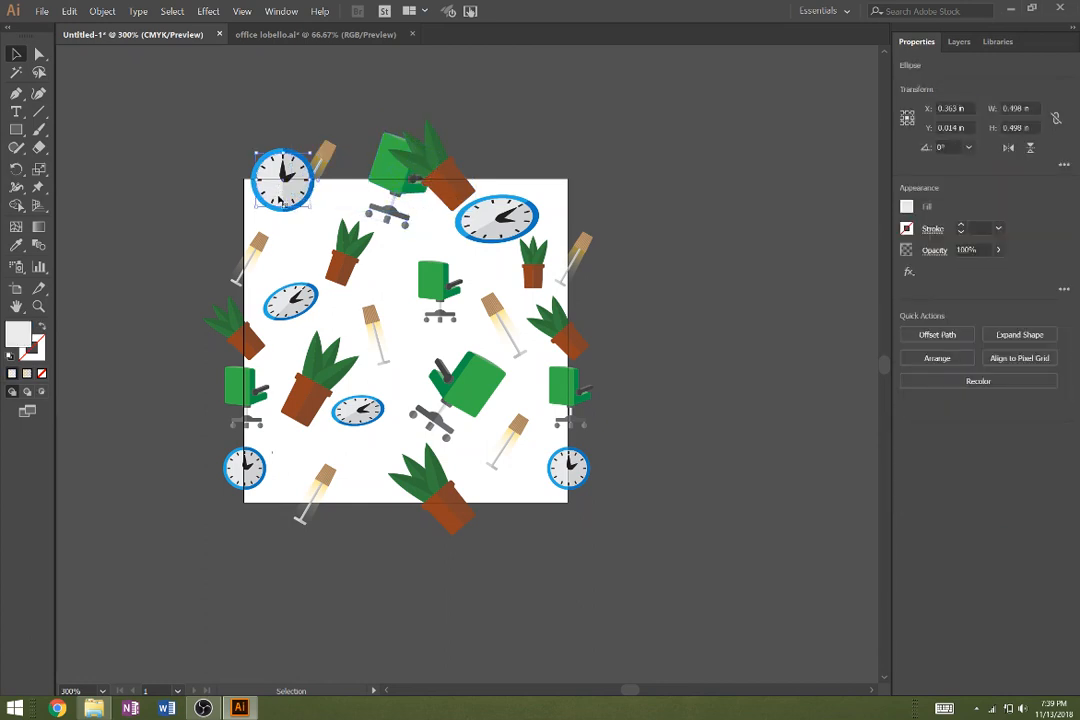
mouse_move(278, 196)
left_mouse_down()
mouse_move(287, 228)
mouse_move(274, 205)
left_mouse_up()
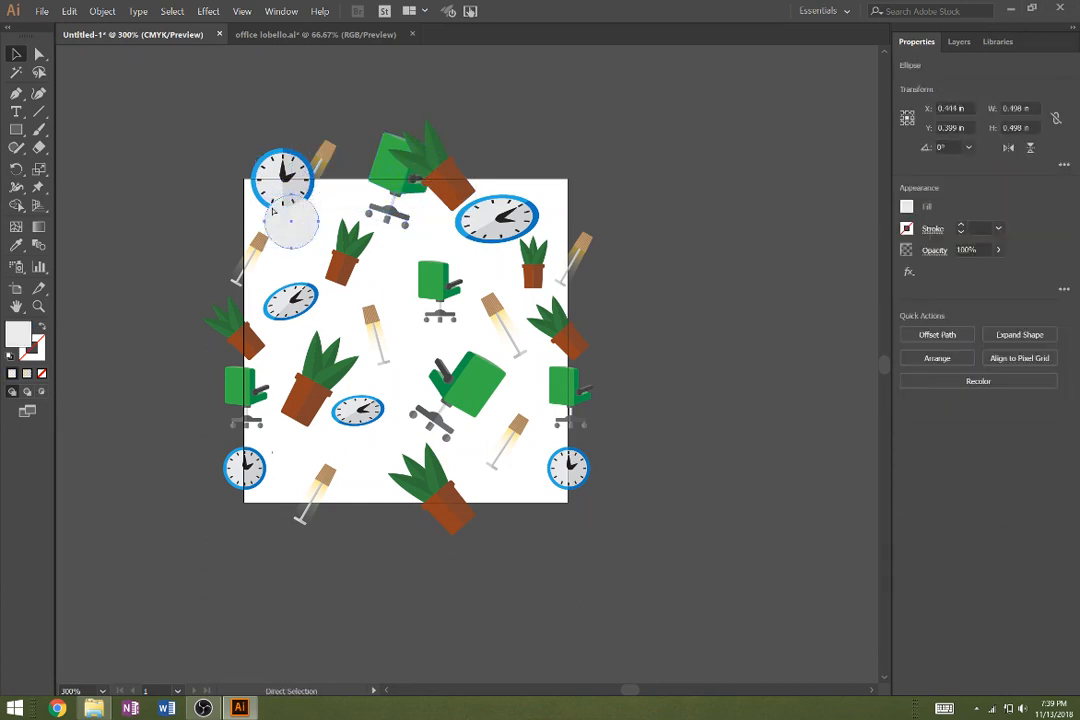
key("ctrl+z")
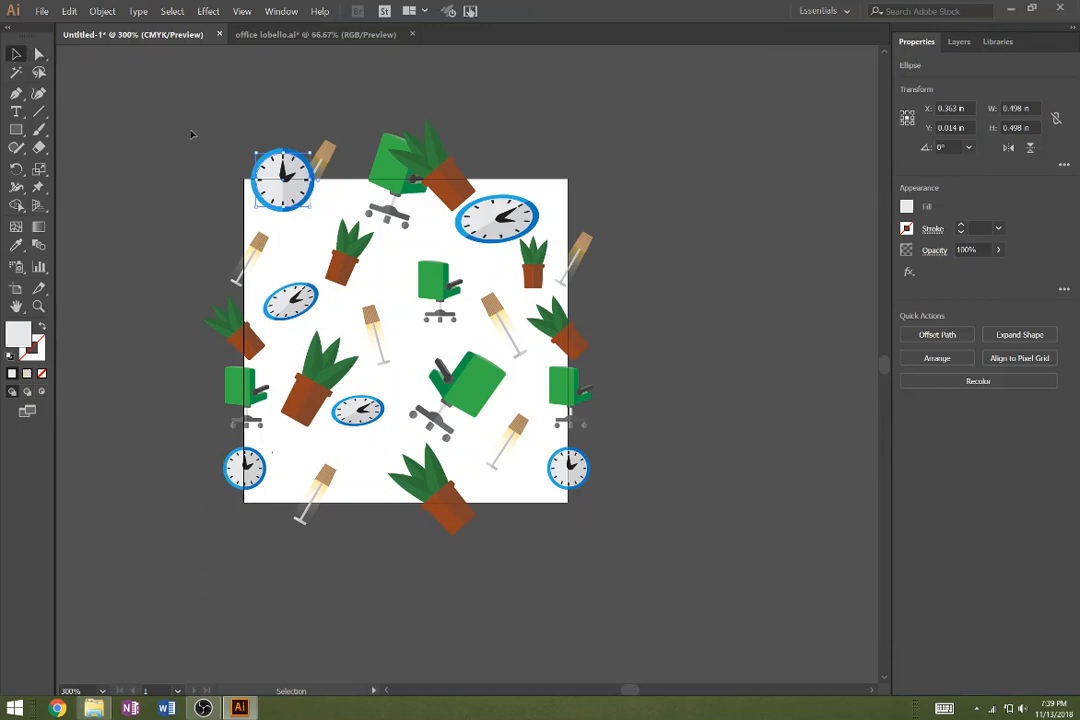
Separate the round clock from the lamp on the artboard's upper edge, shrink it to about 0.37 in and place it inside the artboard's upper-left area
left_click_drag(160, 108, 252, 172)
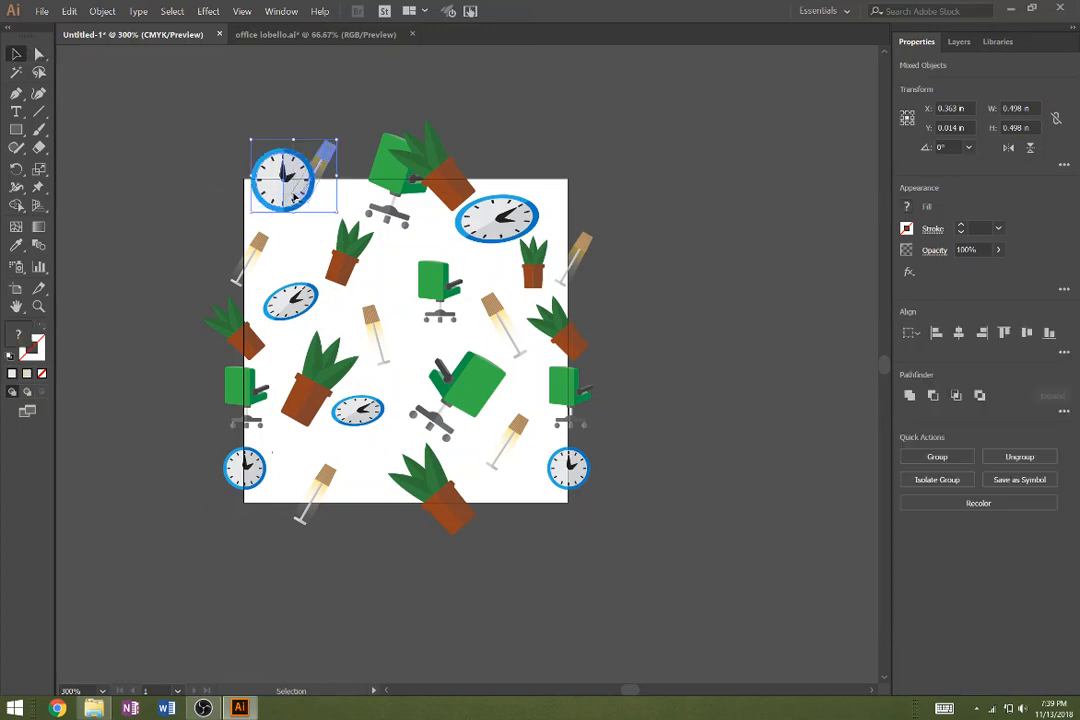
key("a")
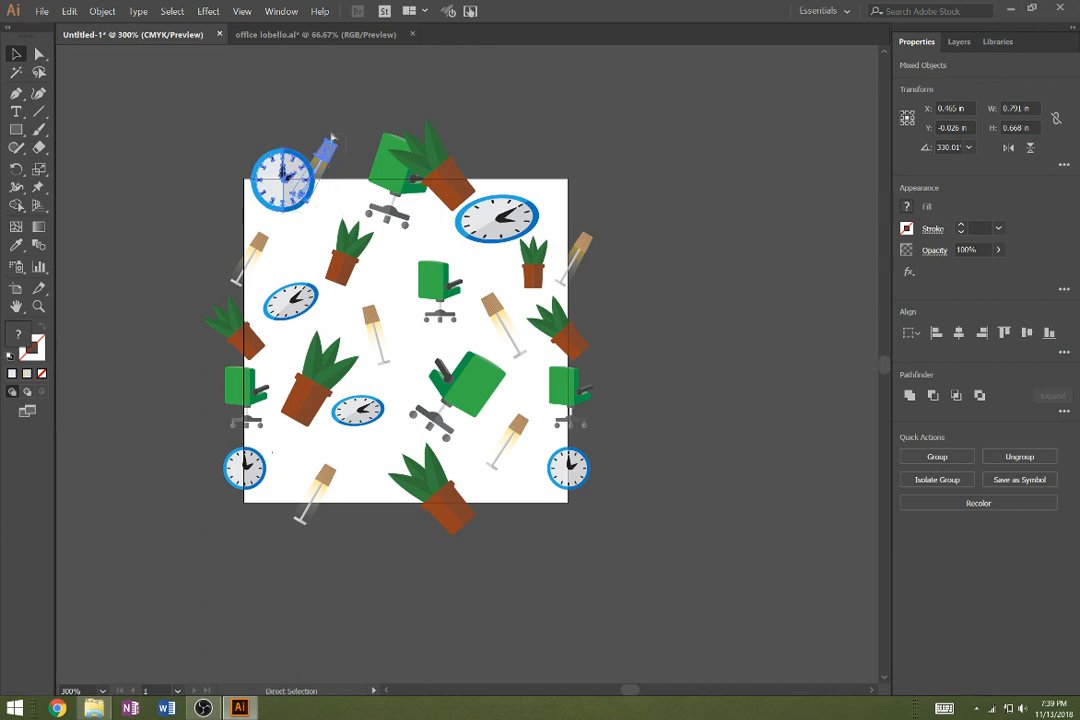
left_click(331, 138)
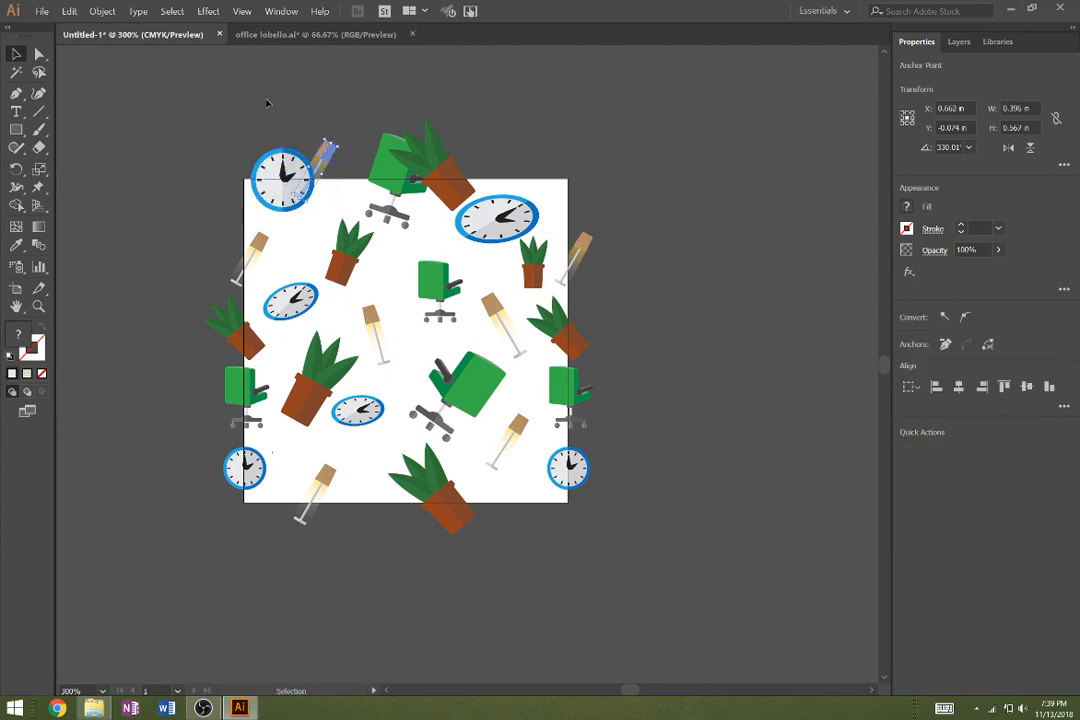
left_click(253, 137)
left_click_drag(229, 125, 189, 144)
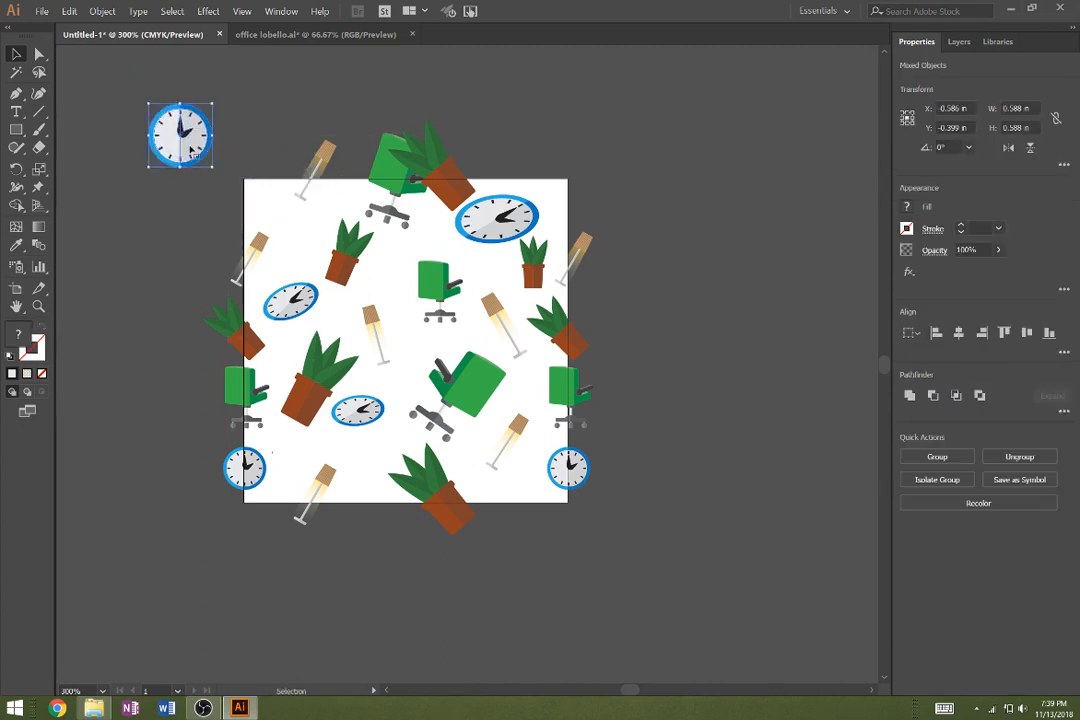
left_click_drag(147, 104, 311, 246)
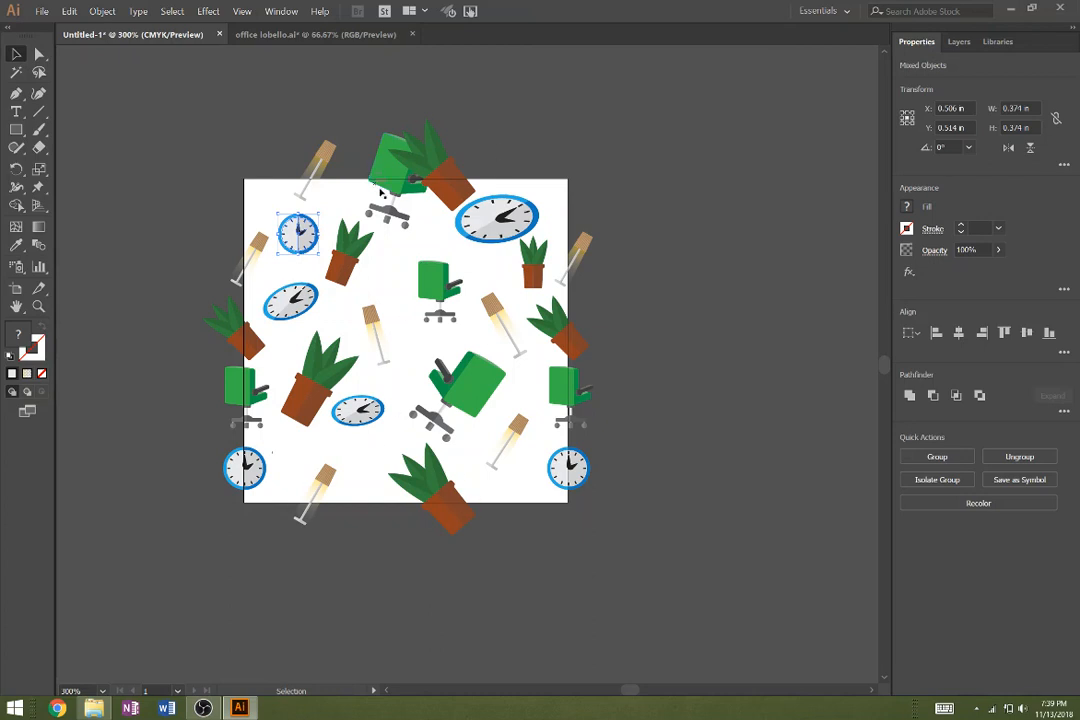
Shrink the tilted chair on the artboard's upper edge to about 0.28 x 0.40 in and move it fully inside the artboard
left_click(381, 193)
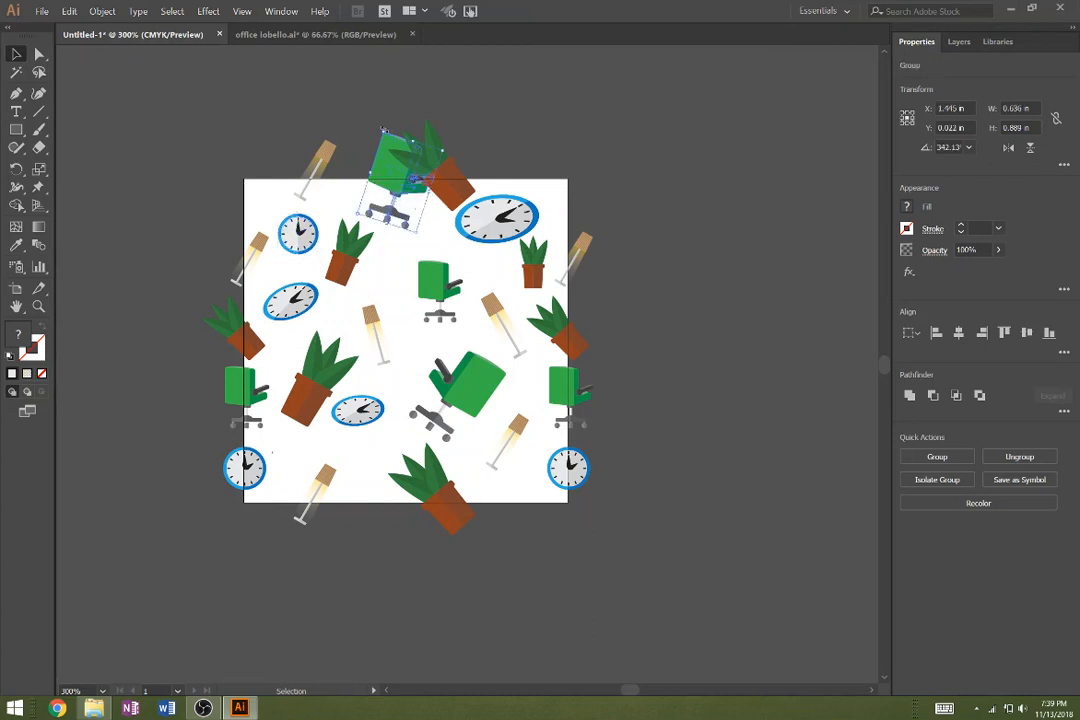
left_click_drag(381, 131, 364, 173)
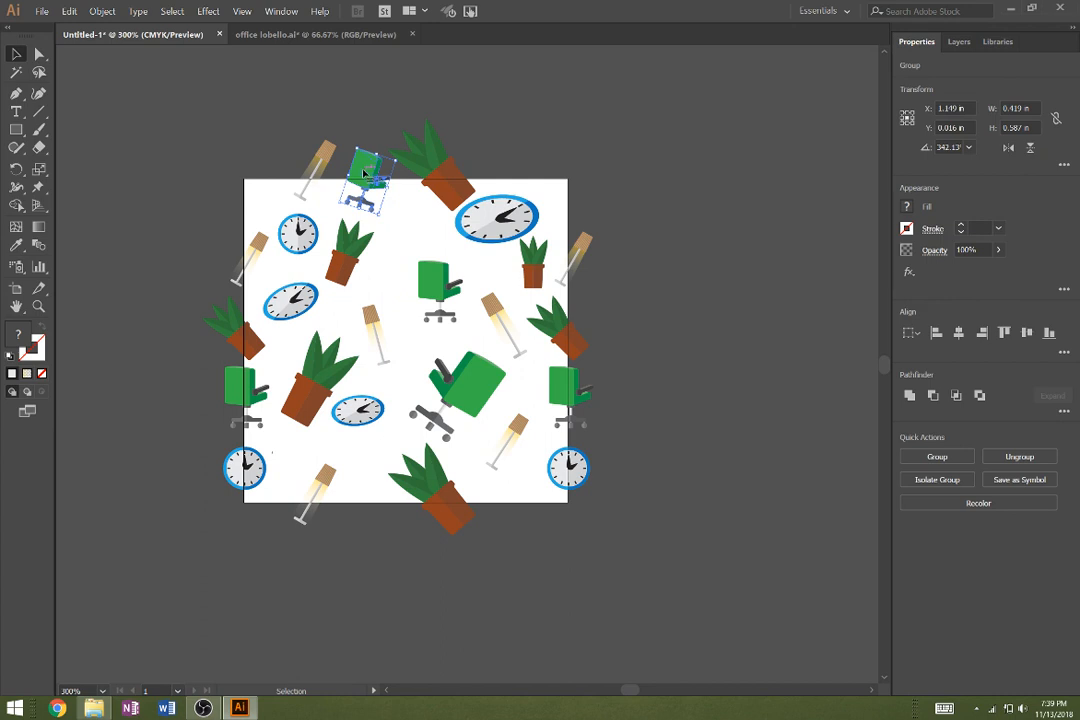
left_click_drag(364, 173, 410, 225)
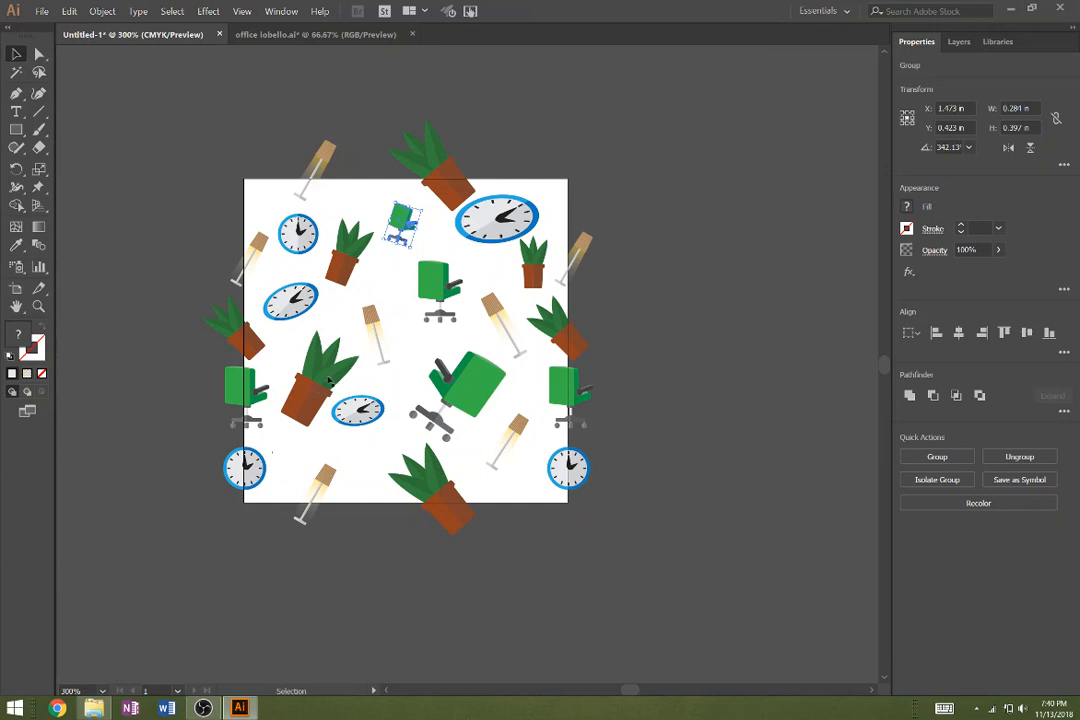
Swap the large tilted plant with the upright central chair, placing the plant mid-artboard and the chair above the small oval clock
left_click(309, 406)
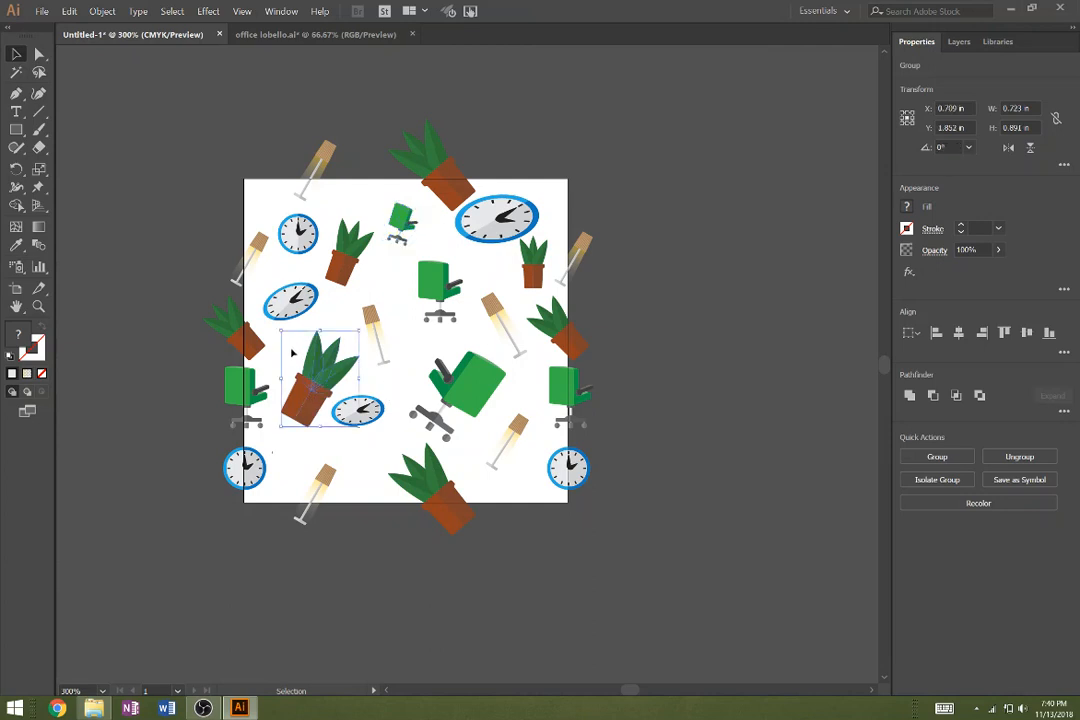
left_click_drag(309, 406, 379, 332)
key("ctrl+z")
left_click_drag(312, 405, 325, 381)
left_click_drag(438, 303, 418, 347)
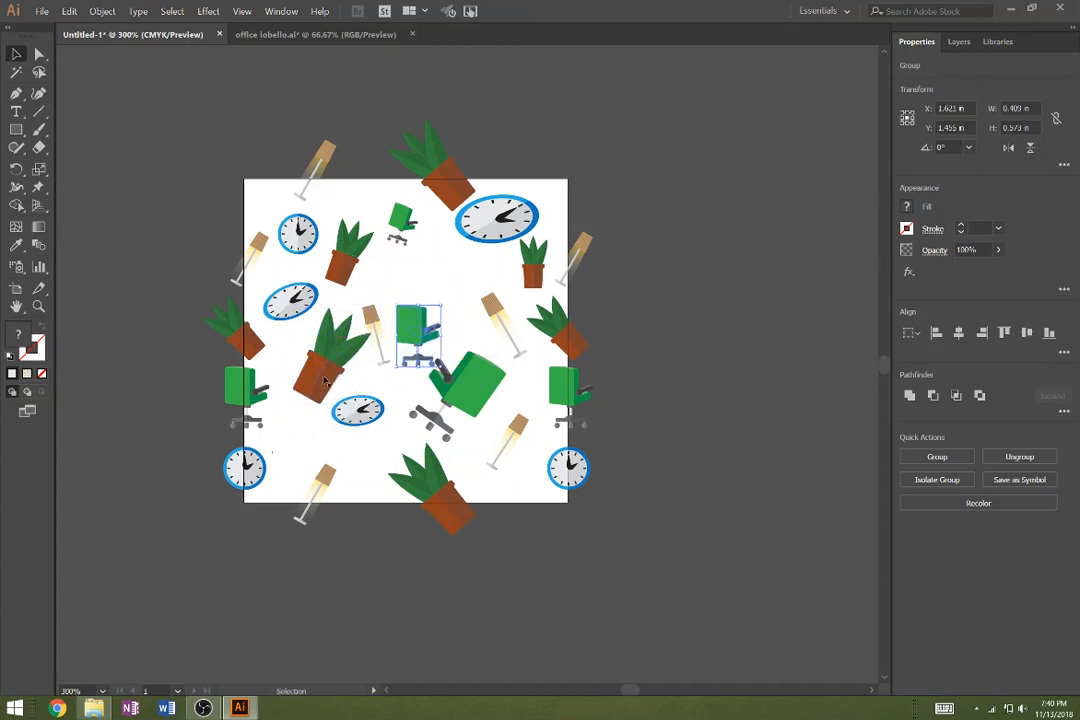
left_click_drag(330, 360, 438, 293)
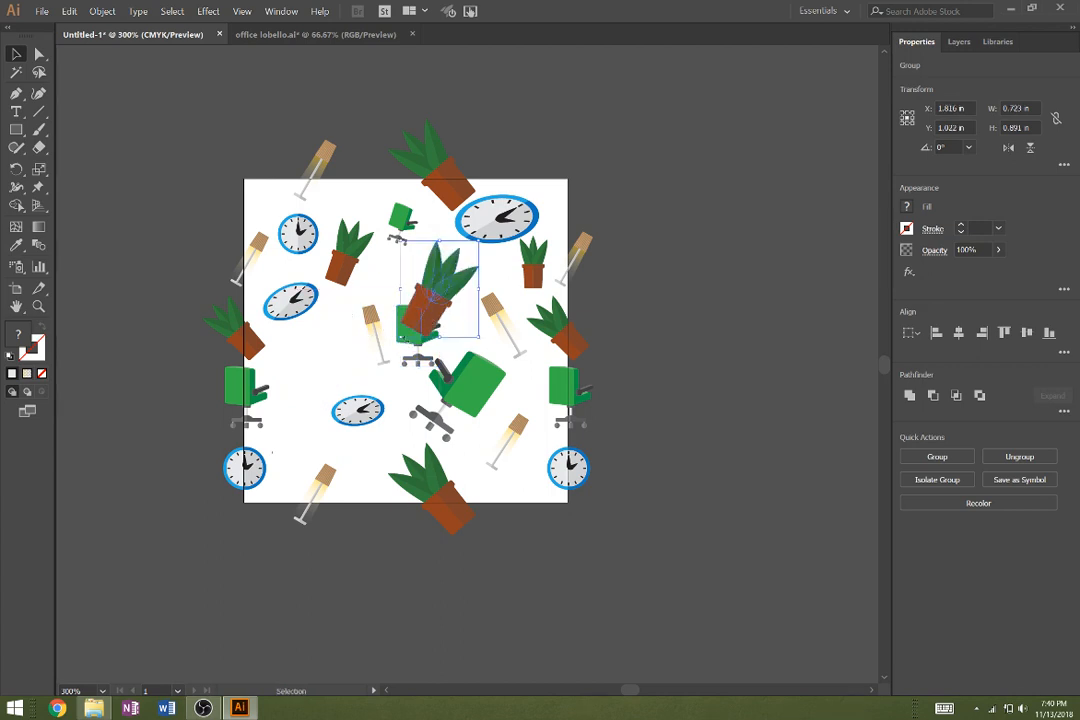
key("ctrl+shift+a")
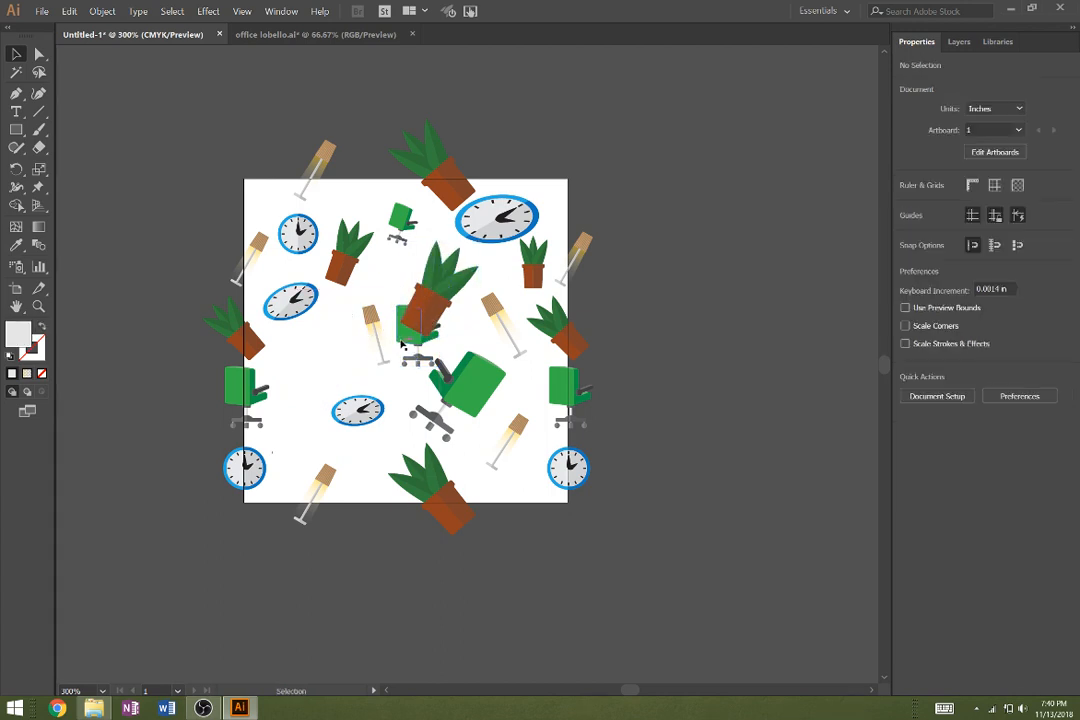
left_click_drag(410, 352, 305, 370)
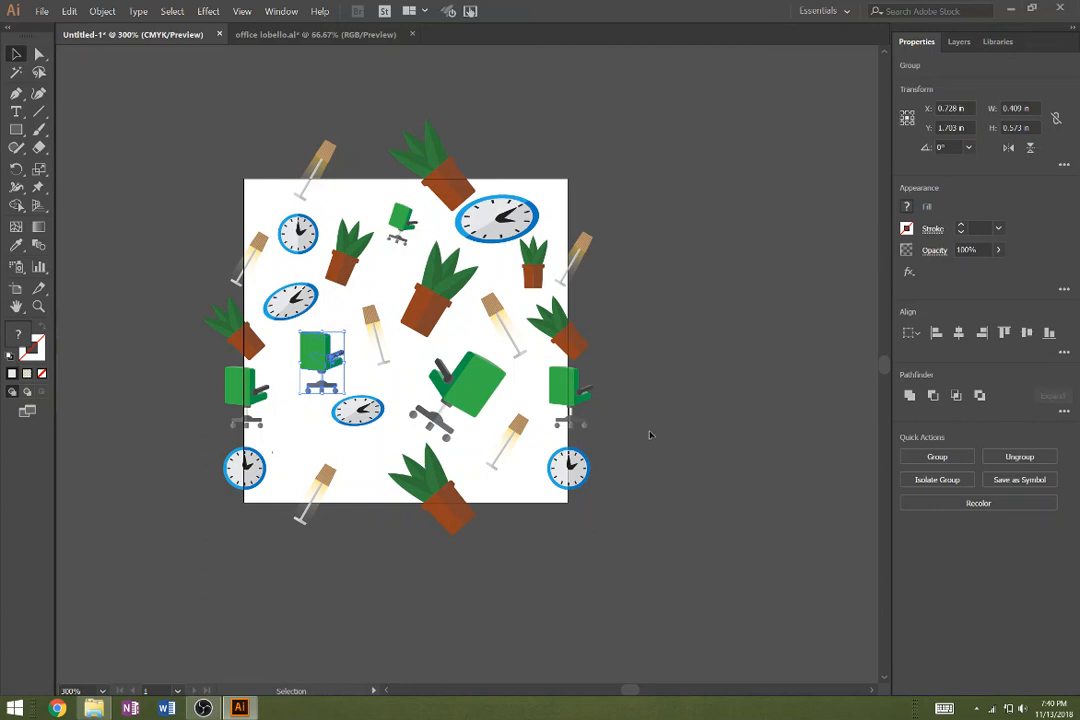
Create a rectangle 3 in wide and 3 in high
left_click(12, 127)
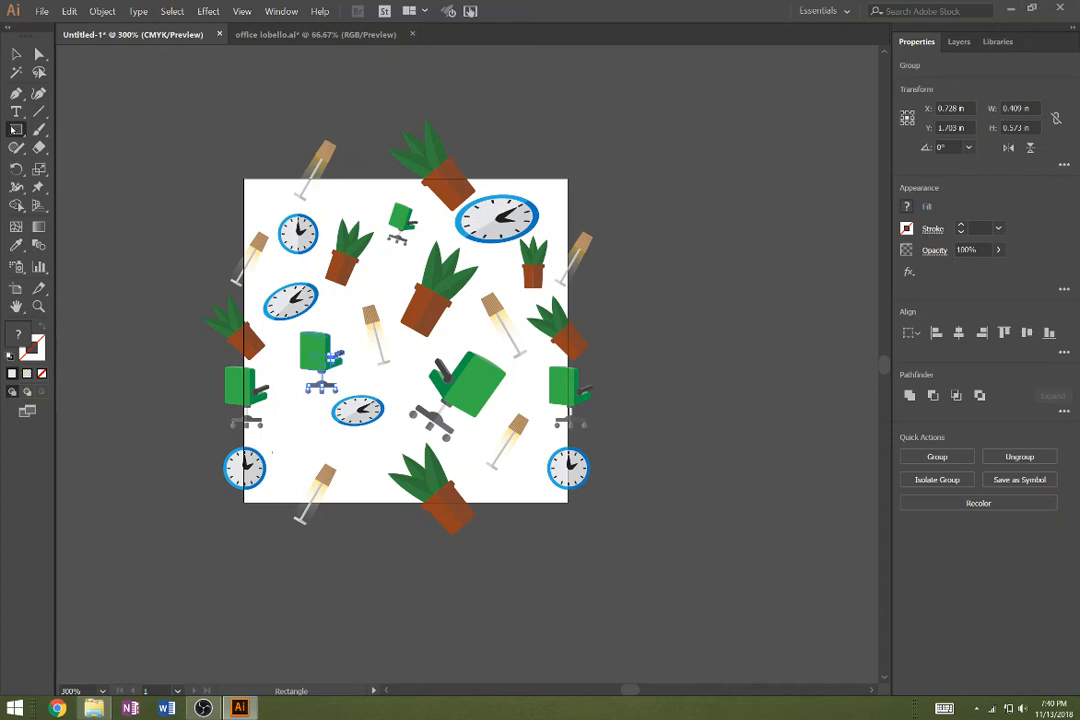
left_click(114, 129)
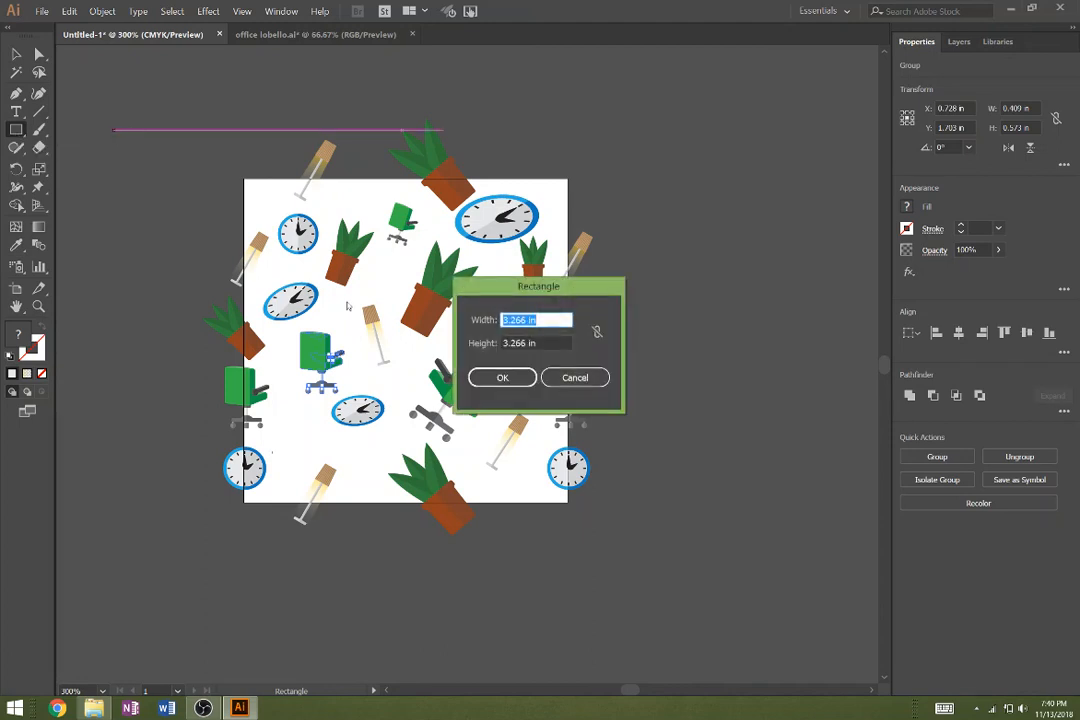
type("33")
key("Tab")
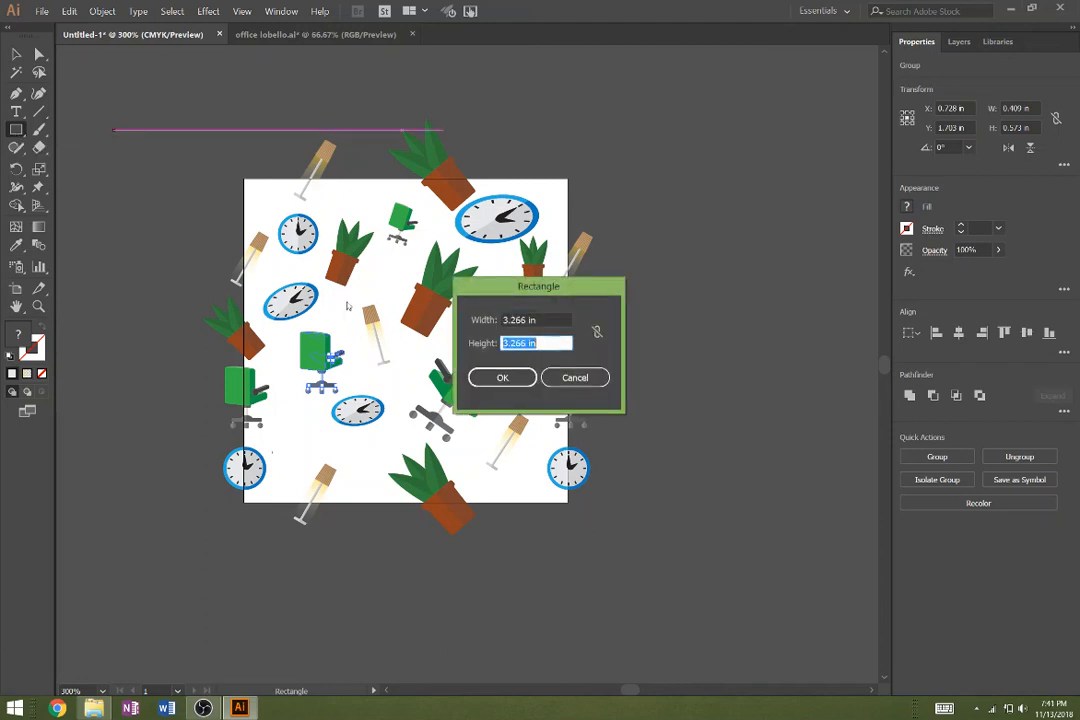
key("shift+Tab")
type("2")
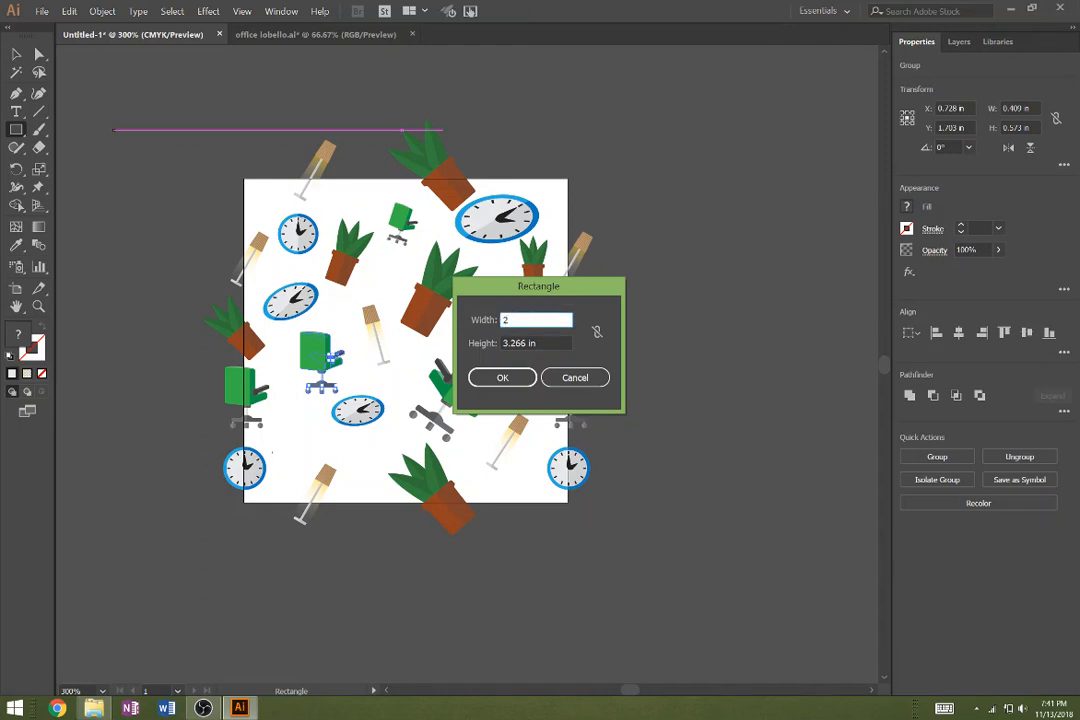
key("BackSpace")
key("BackSpace")
key("BackSpace")
type("3")
key("Tab")
type("3")
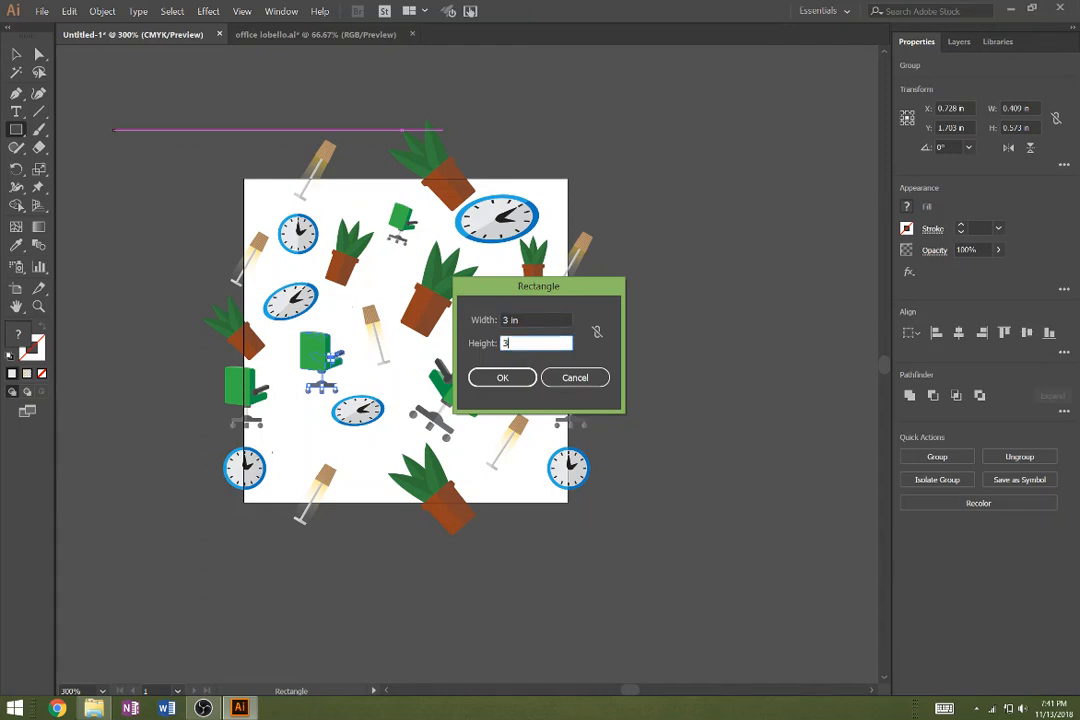
left_click(502, 377)
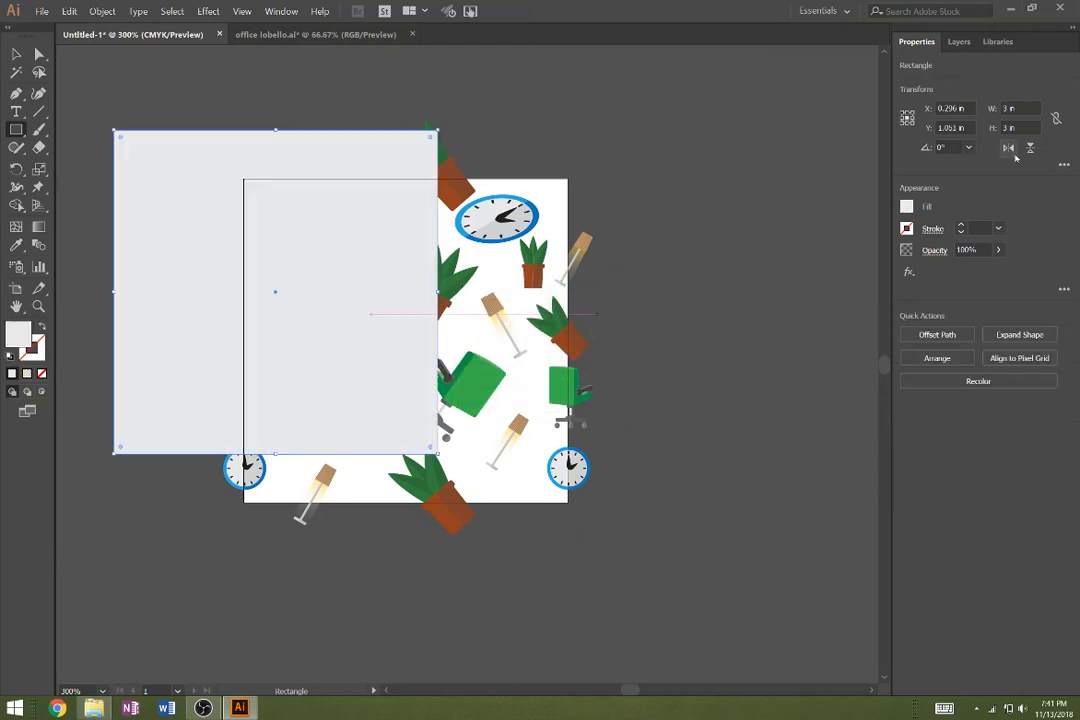
Try green and beige fills on the square, settling on light orange
left_click(906, 207)
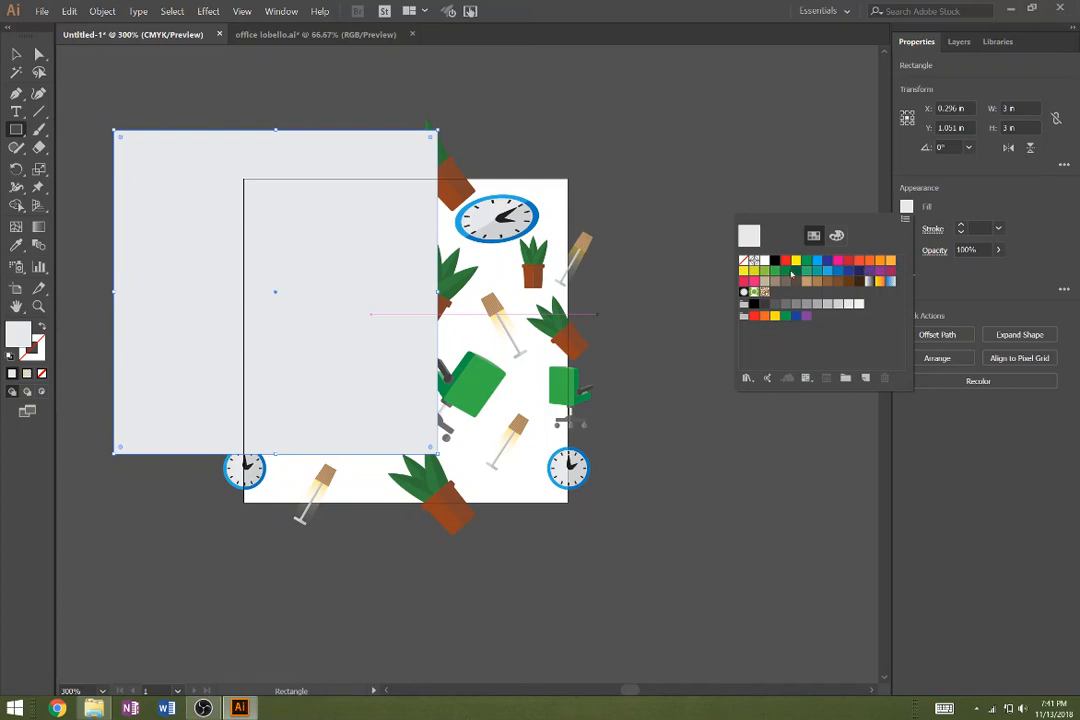
left_click(765, 271)
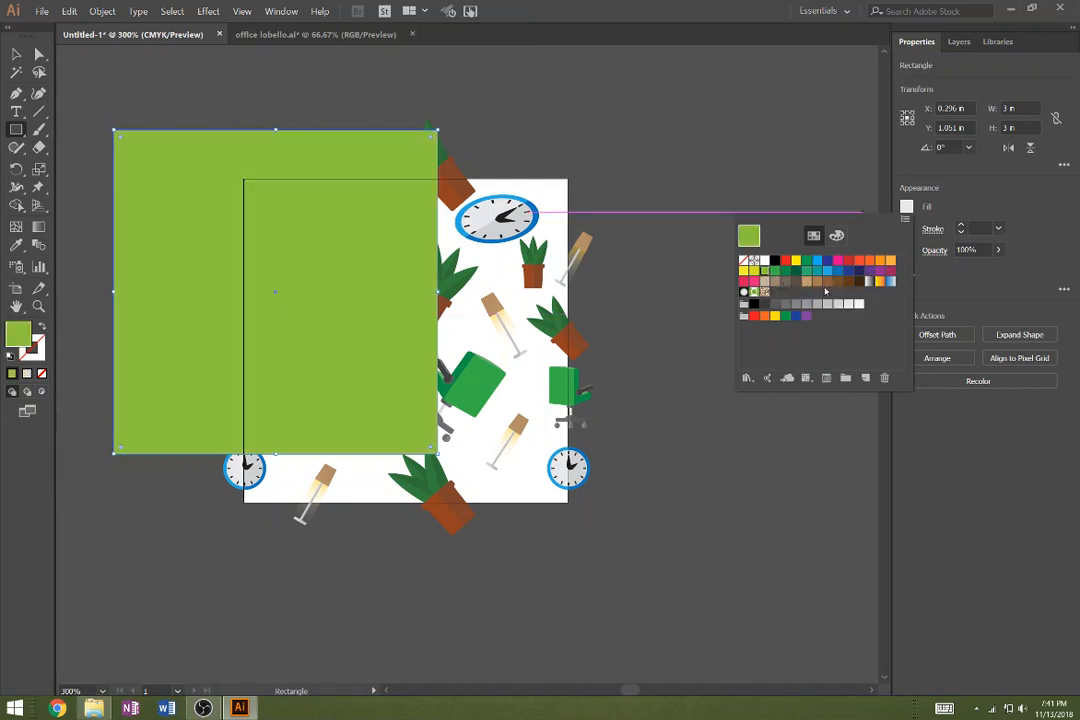
left_click(764, 282)
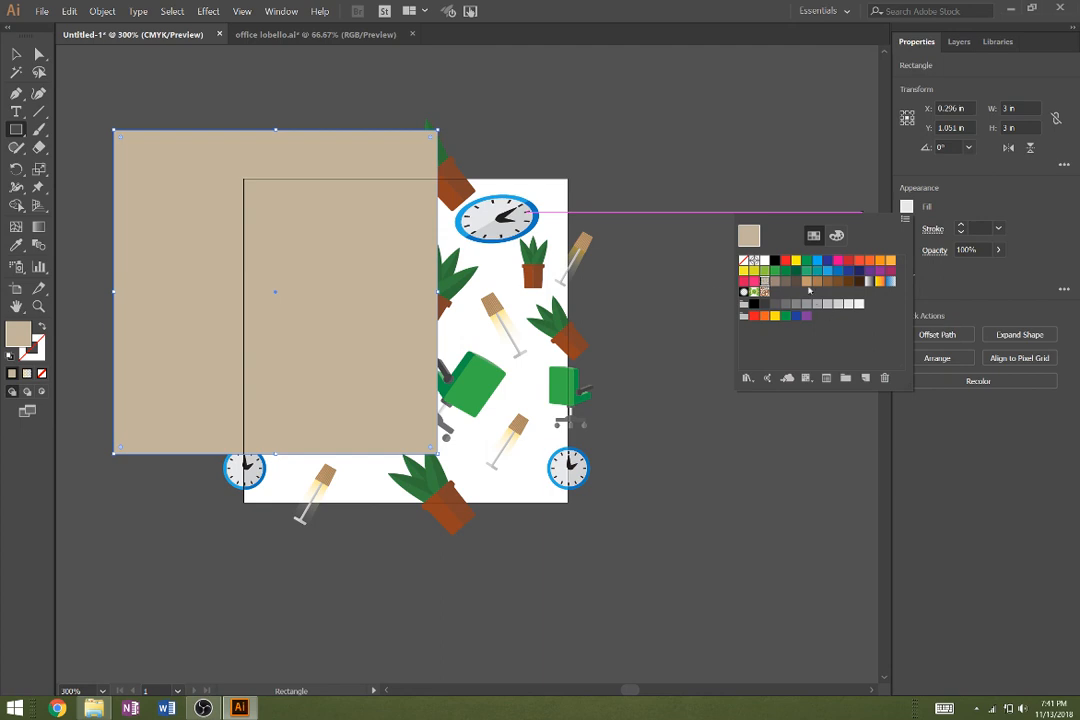
left_click(889, 263)
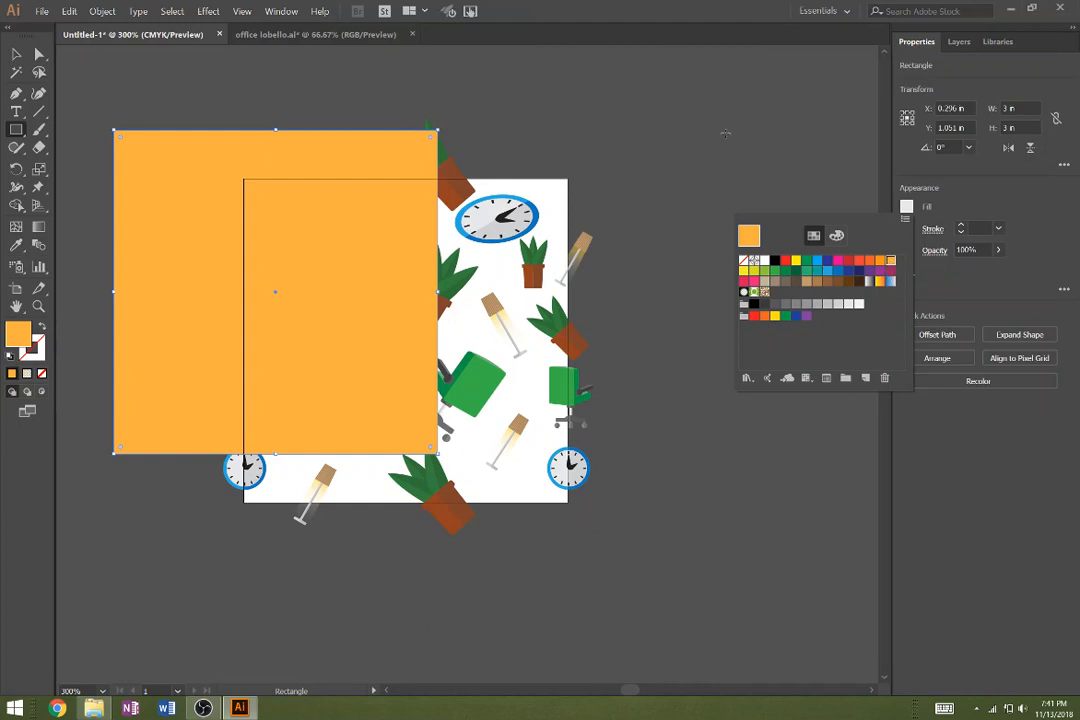
Move the orange square off the artwork to the empty area beside the artboard
left_click(17, 53)
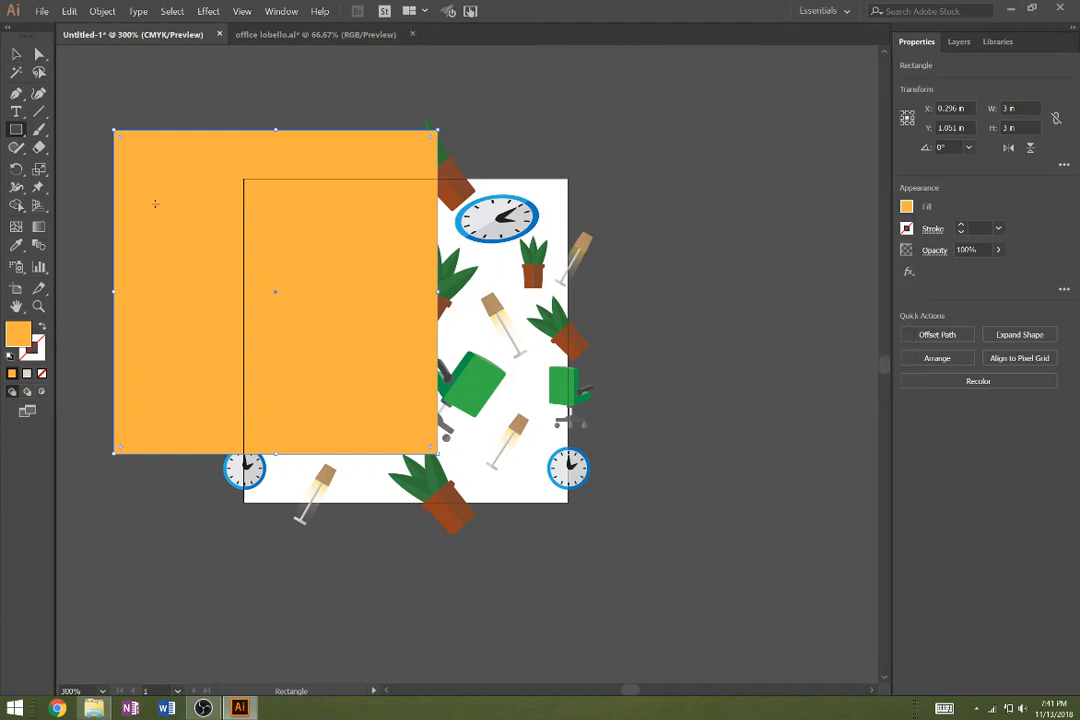
left_click(150, 240)
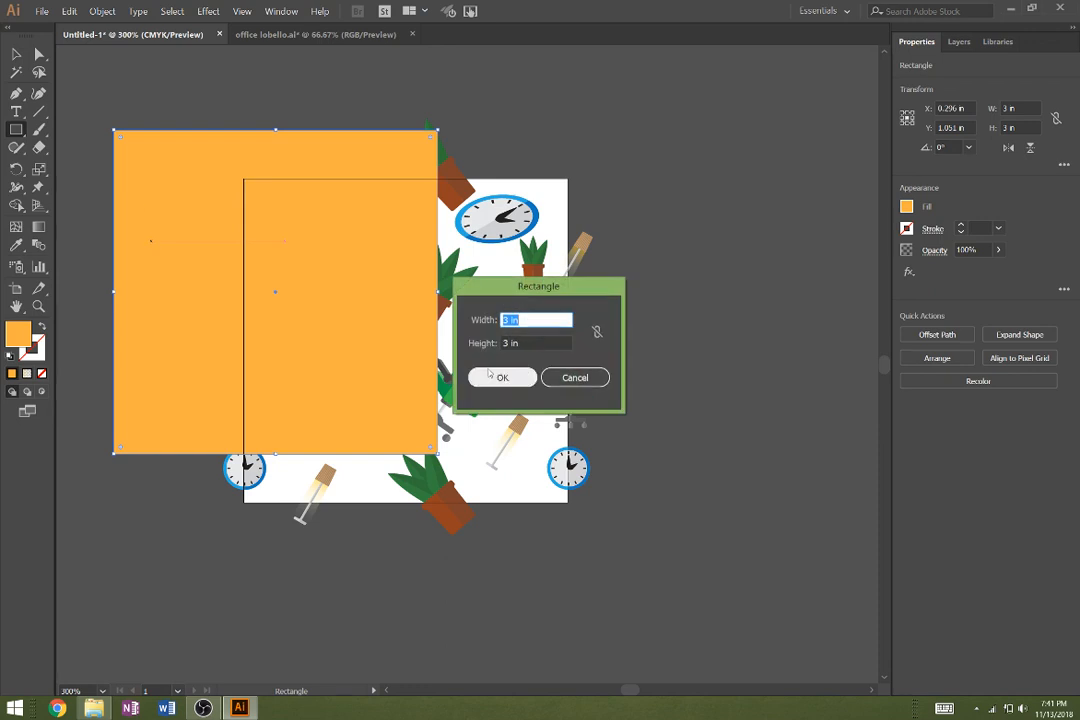
key("Escape")
left_click(18, 55)
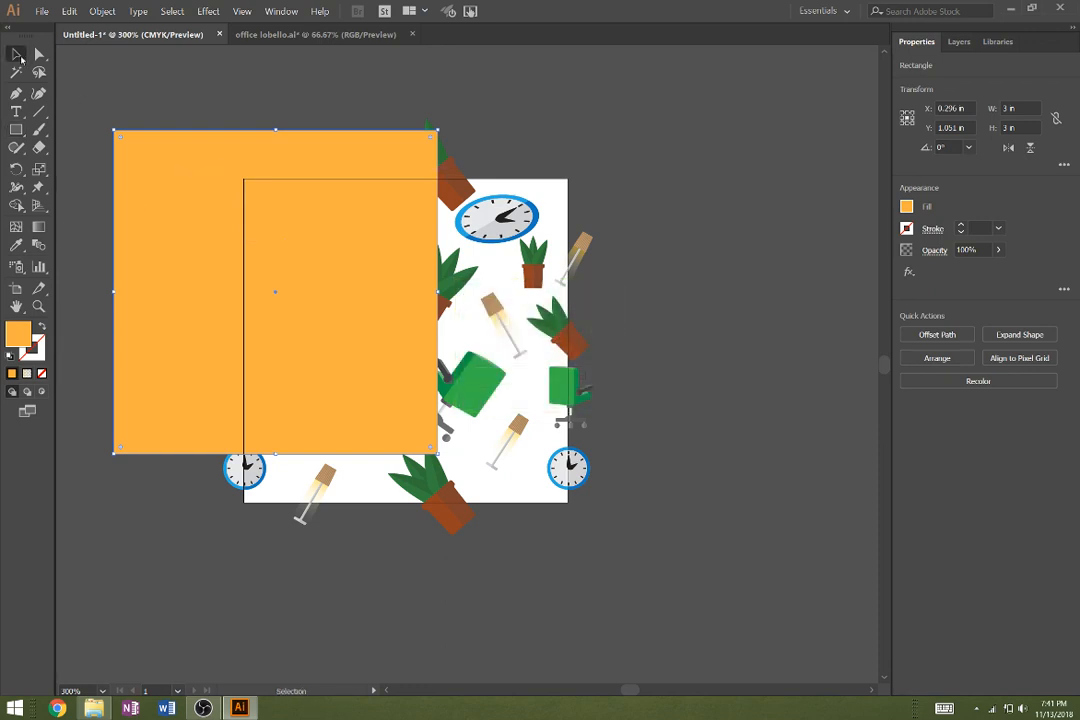
left_click_drag(186, 294, 723, 334)
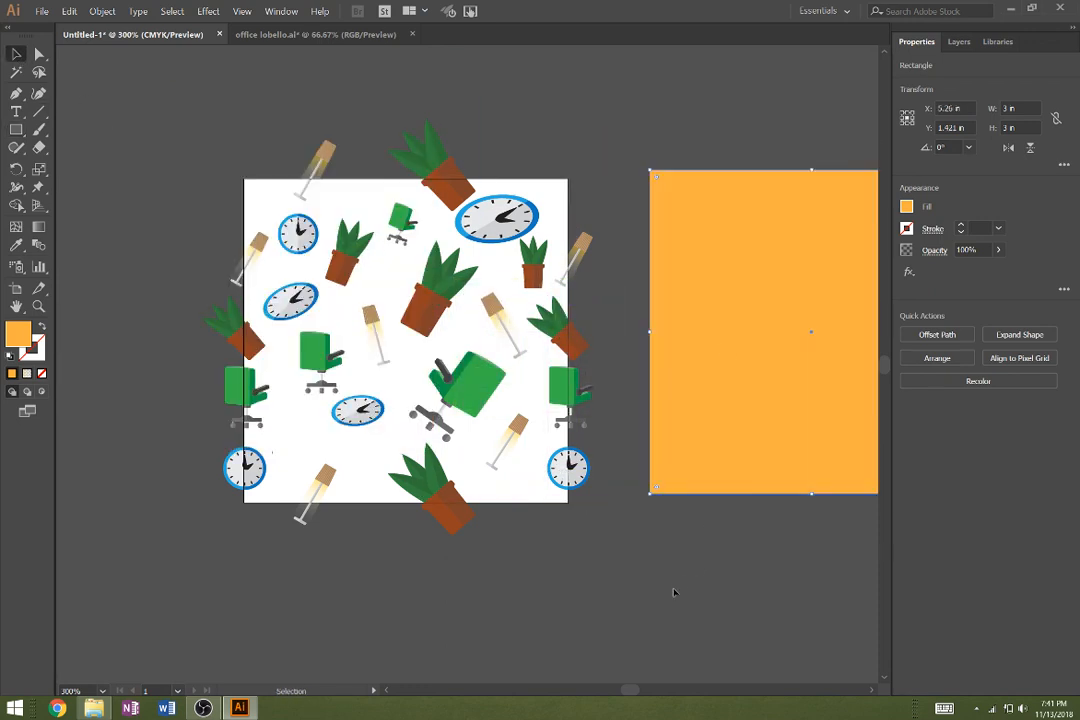
Select all the furniture, plant, lamp and clock artwork and group it
left_click_drag(528, 555, 130, 86)
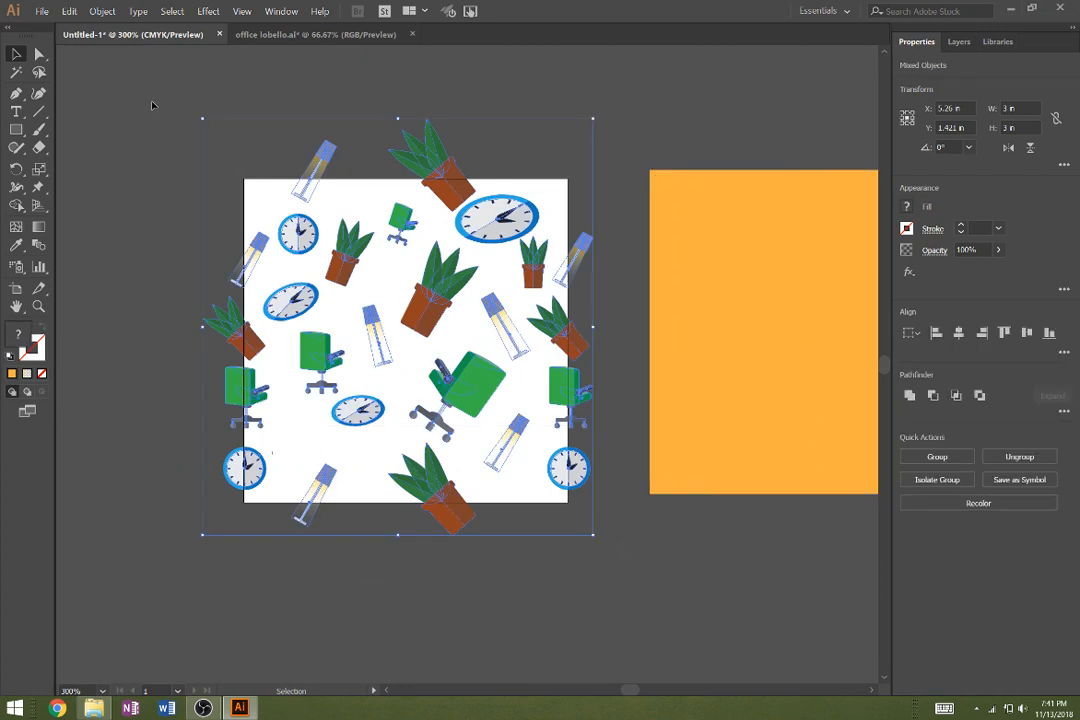
left_click(100, 11)
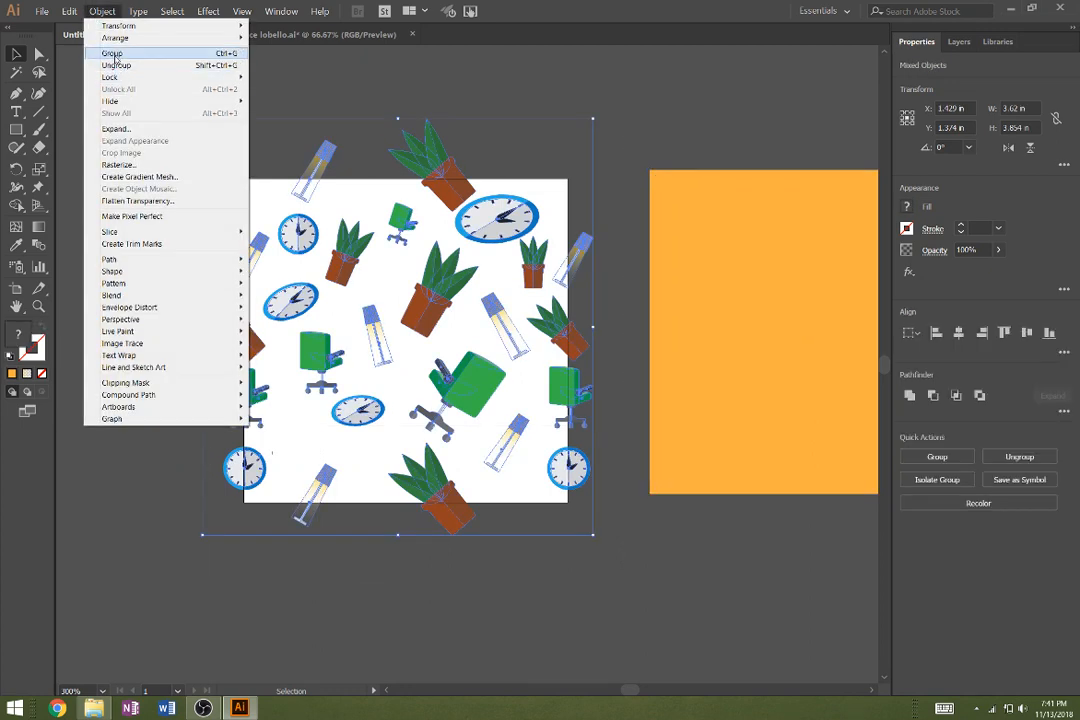
left_click(113, 53)
Position the orange square's centre at X 1.5 in, Y 1.5 in and send it behind the artwork
left_click(740, 351)
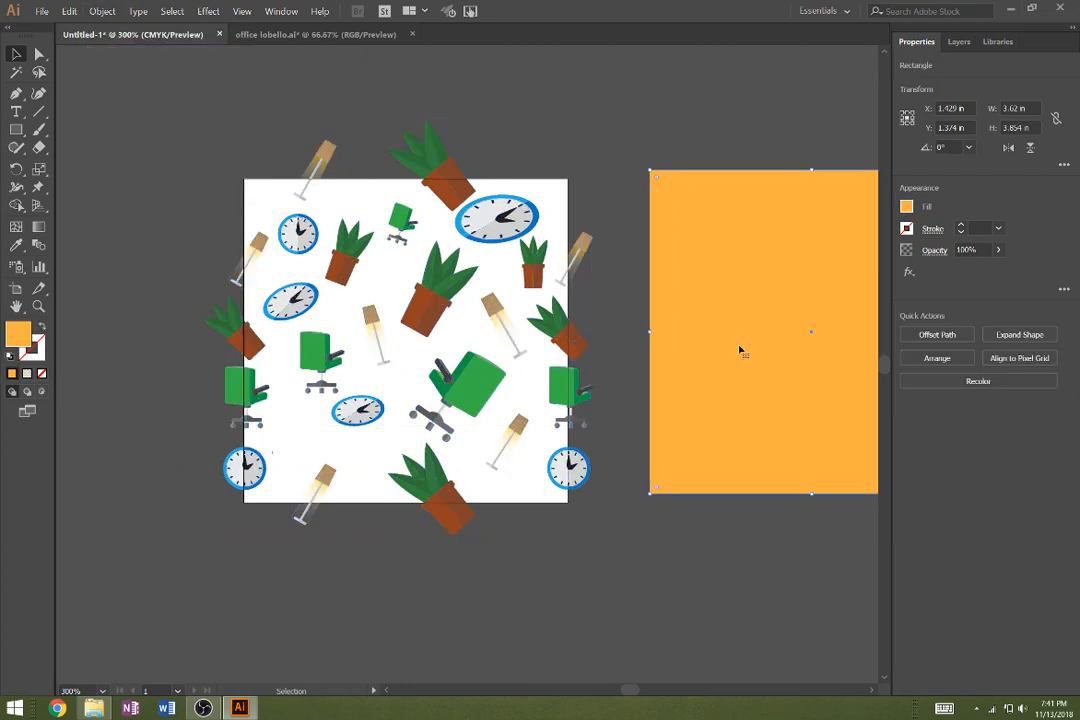
left_click_drag(764, 350, 697, 297)
left_click_drag(728, 322, 728, 322)
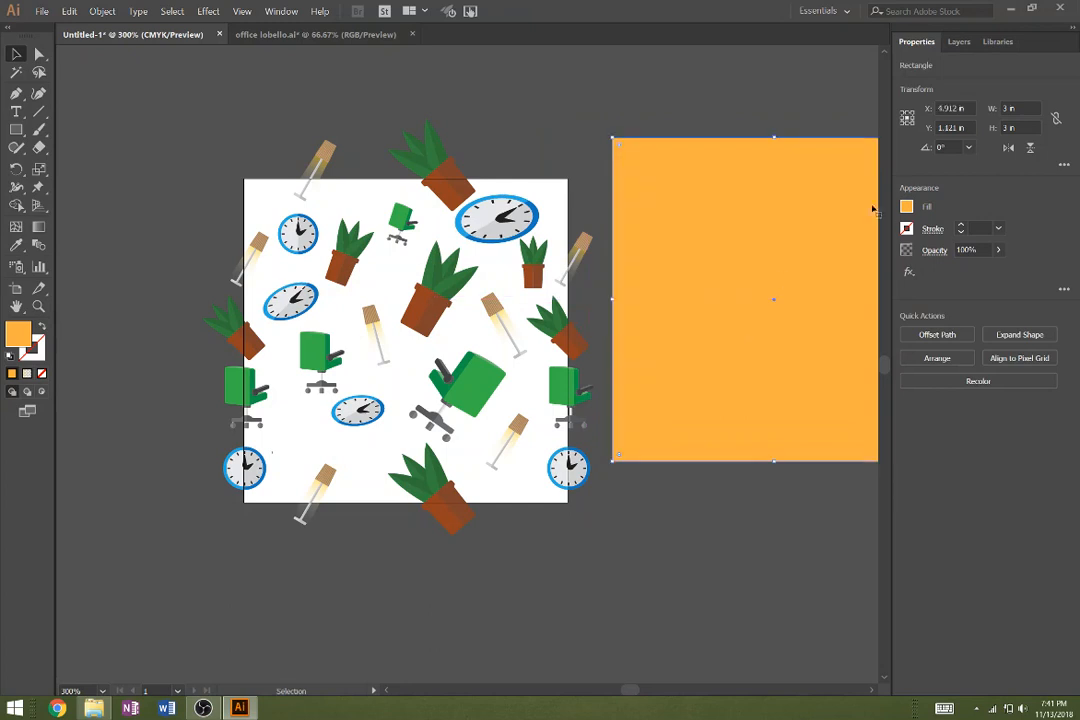
left_click(962, 108)
left_click_drag(969, 109, 911, 120)
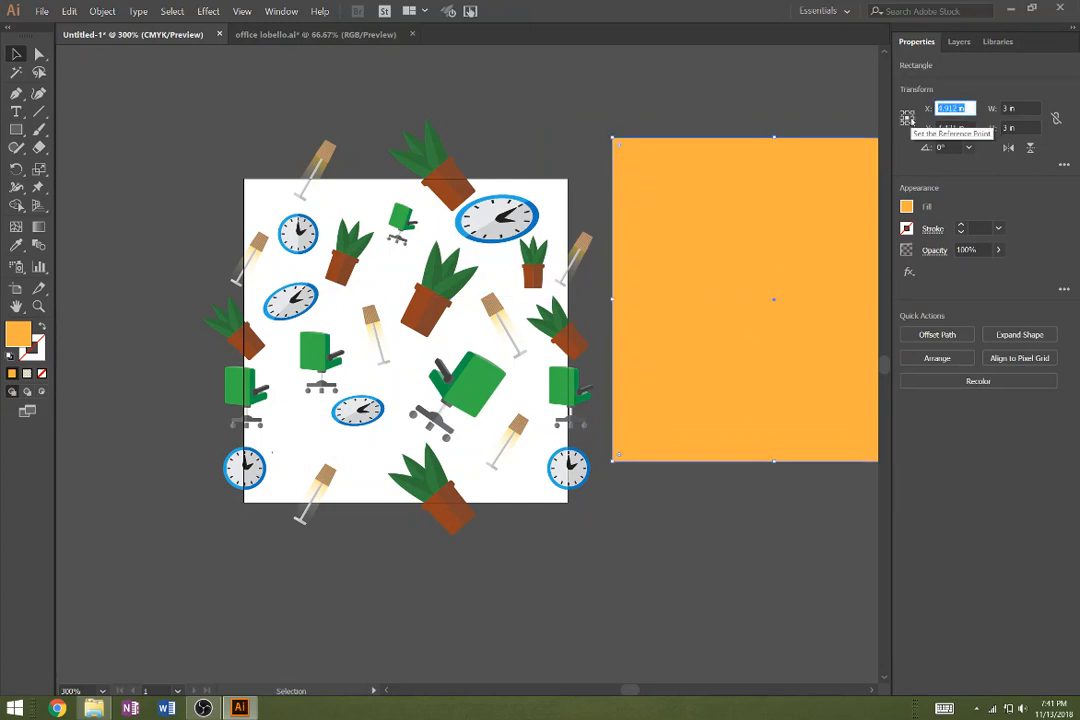
type("1.5")
key("Tab")
type("1")
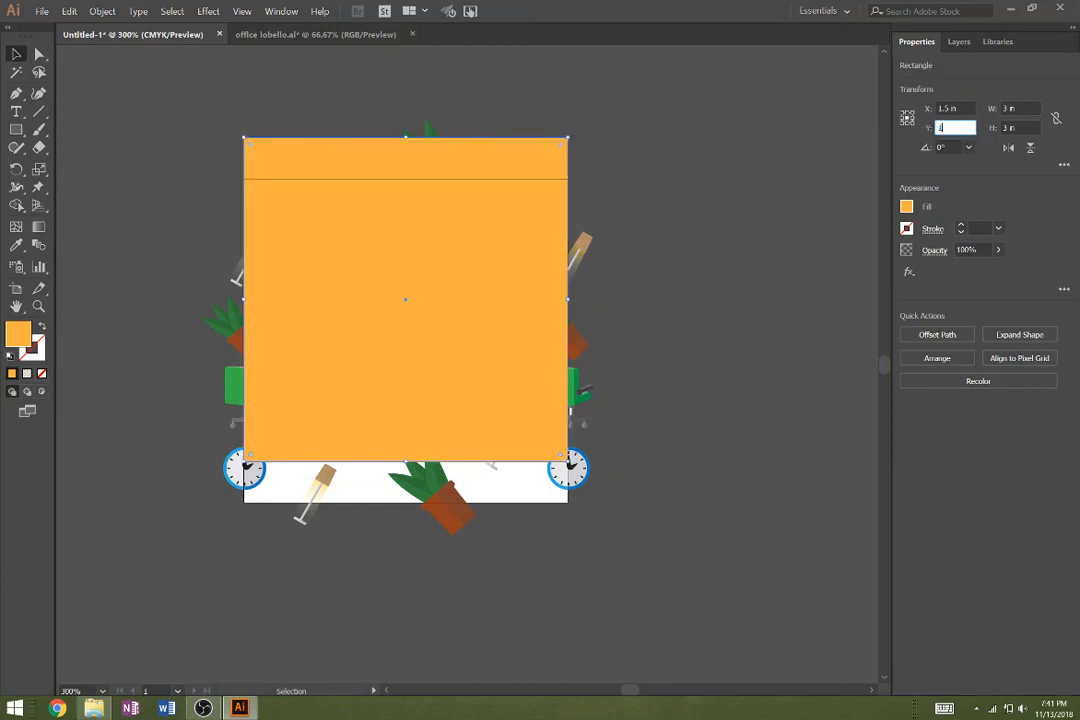
type(".5")
key("Return")
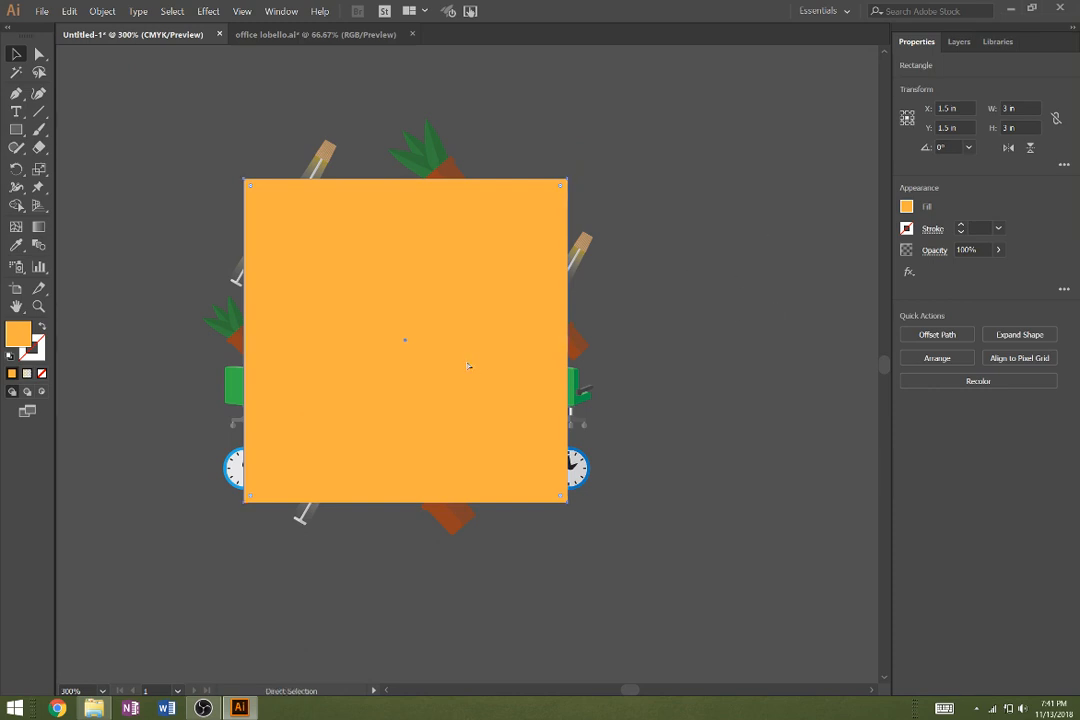
key("ctrl")
key("ctrl+shift+bracketleft")
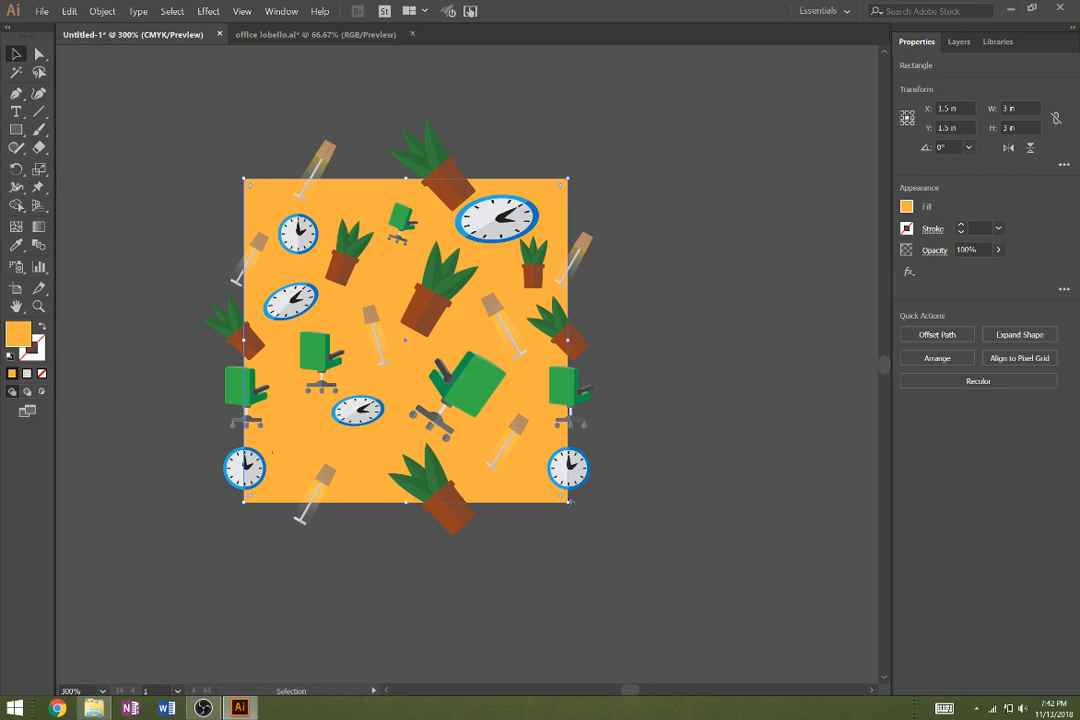
Copy the orange background square and paste the duplicate in place in front of all the artwork
right_click(536, 411)
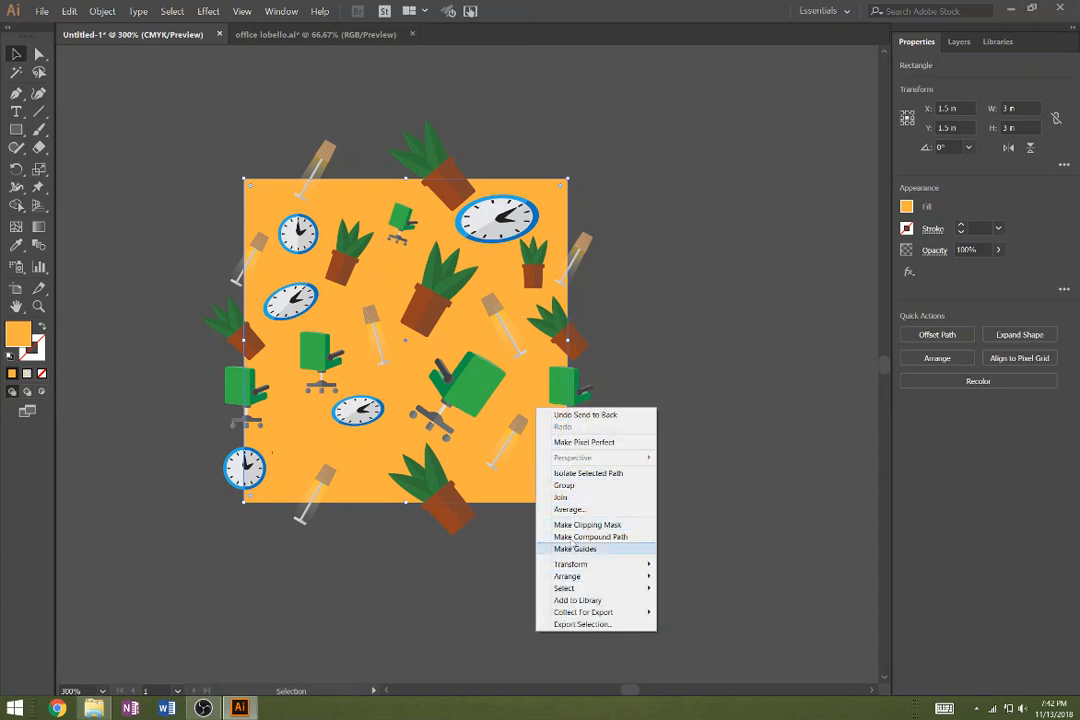
left_click(728, 383)
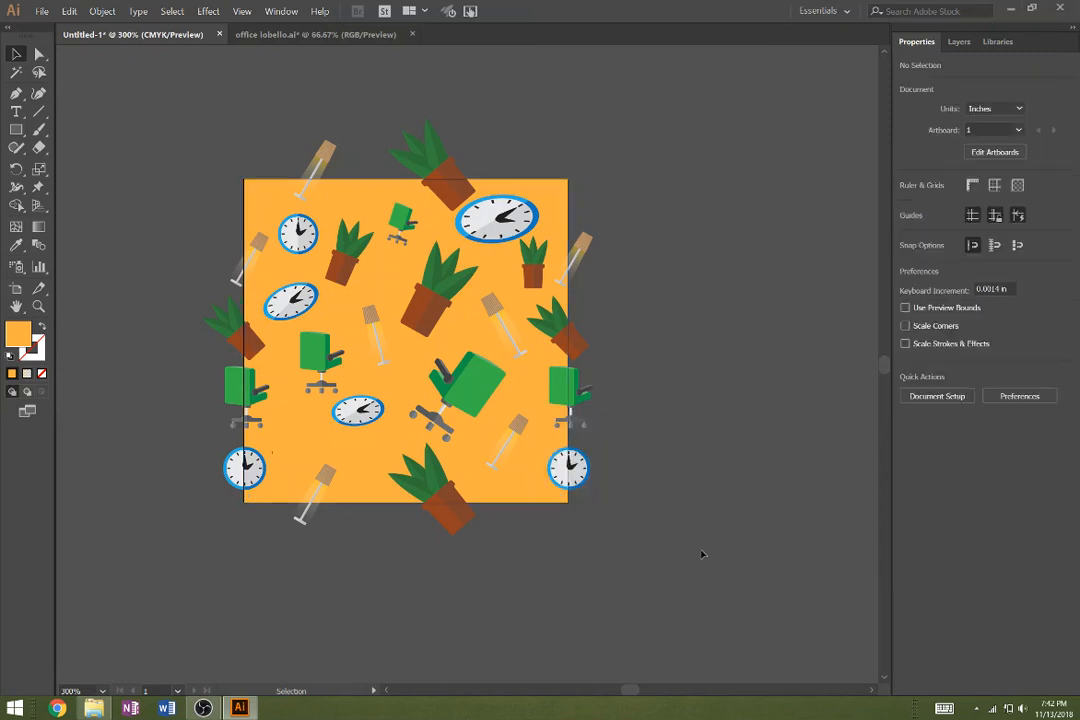
left_click(521, 496)
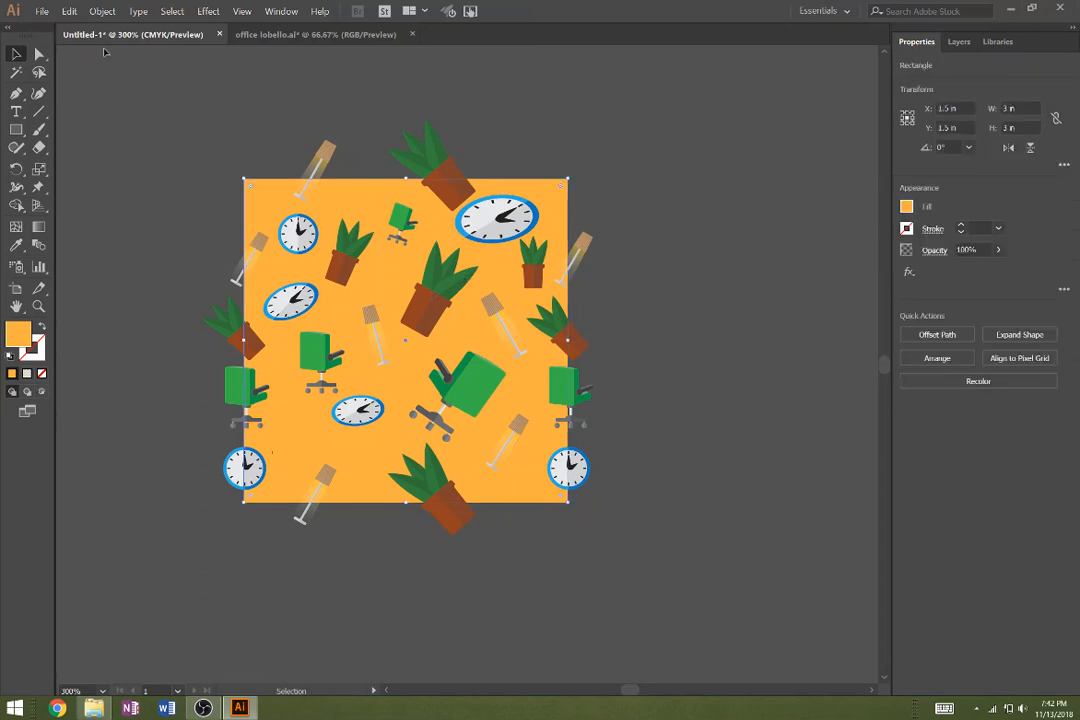
left_click(102, 11)
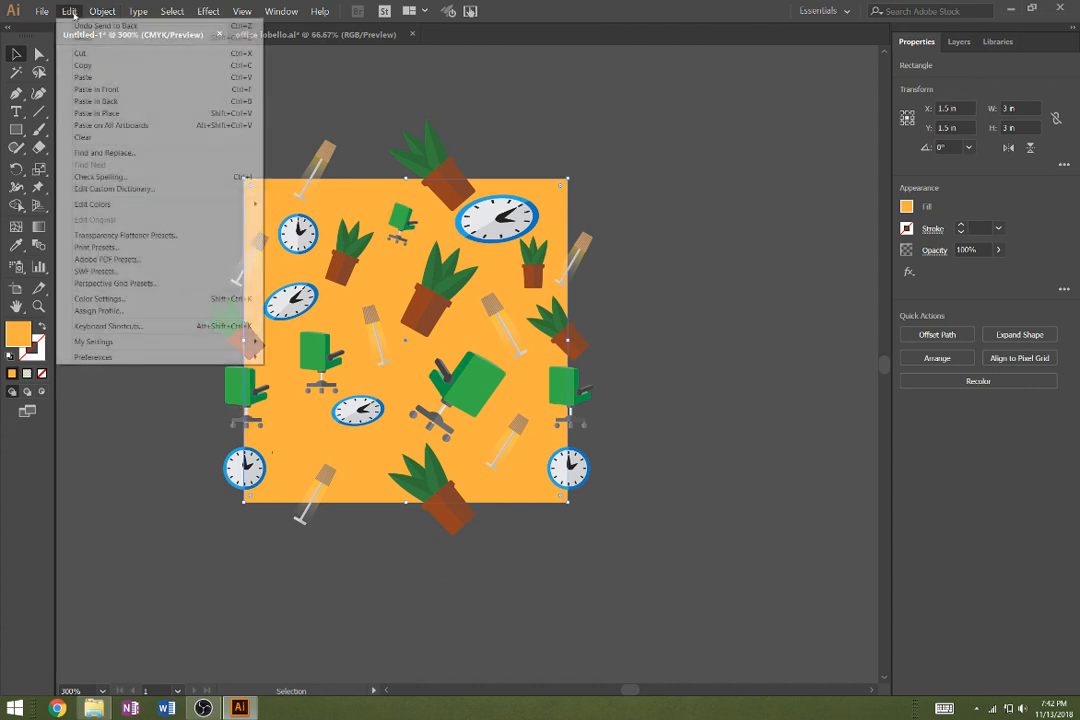
left_click(70, 12)
left_click(70, 12)
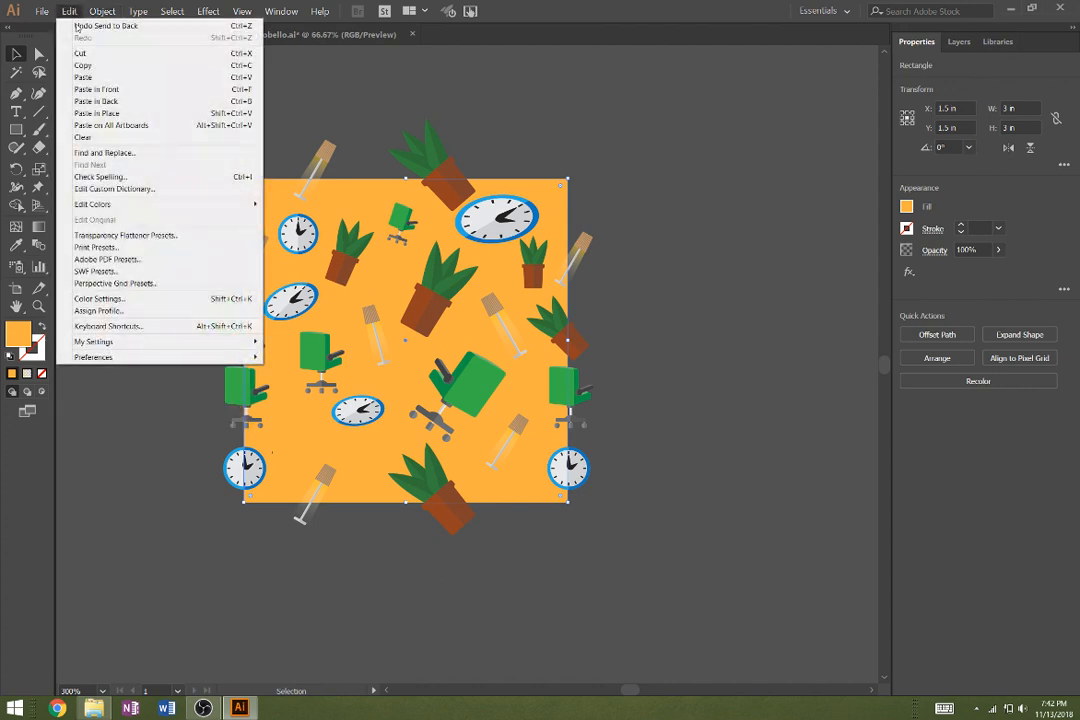
left_click(105, 90)
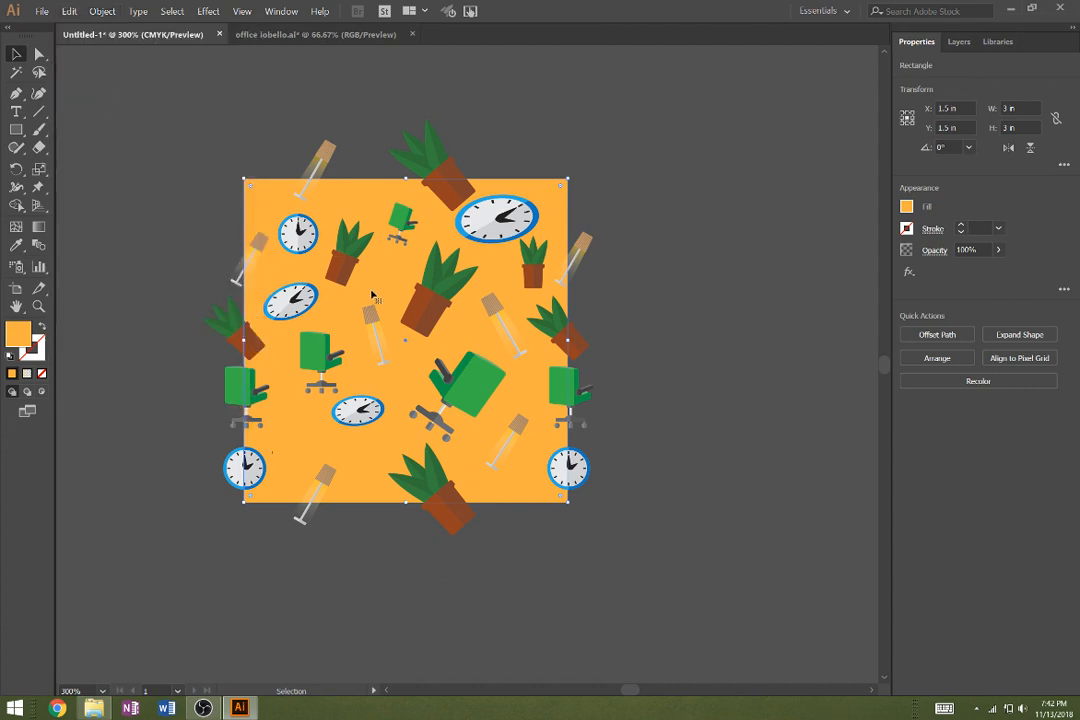
key("v")
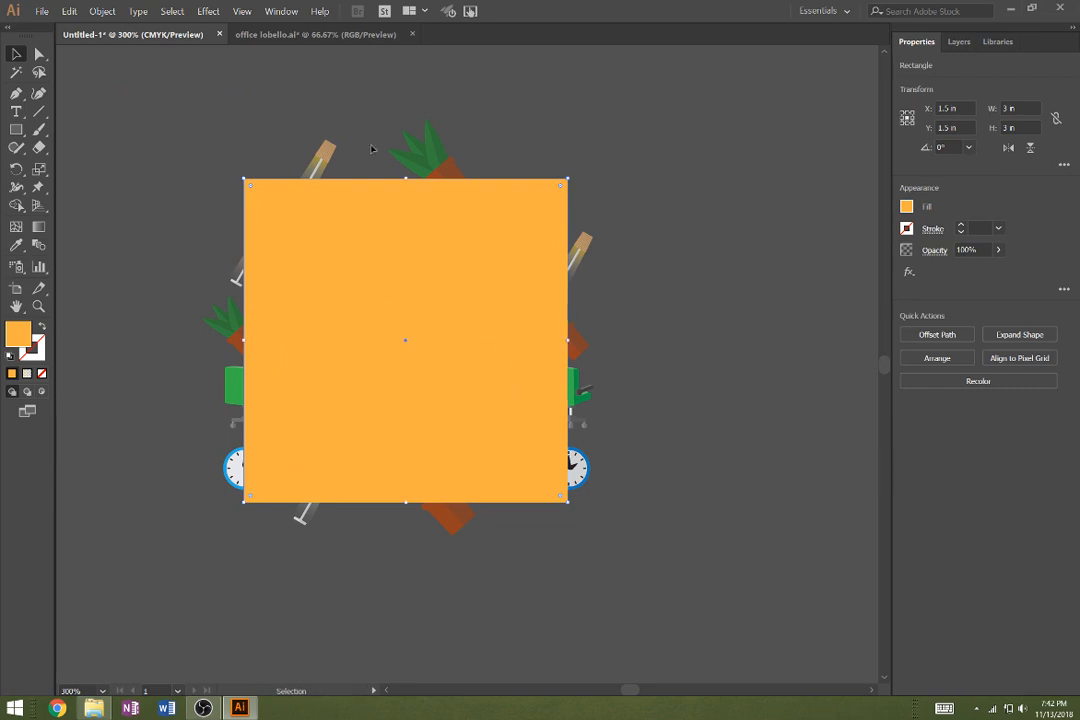
Select all the artwork with both orange squares and make a clipping mask from the front square
left_click_drag(145, 103, 620, 500)
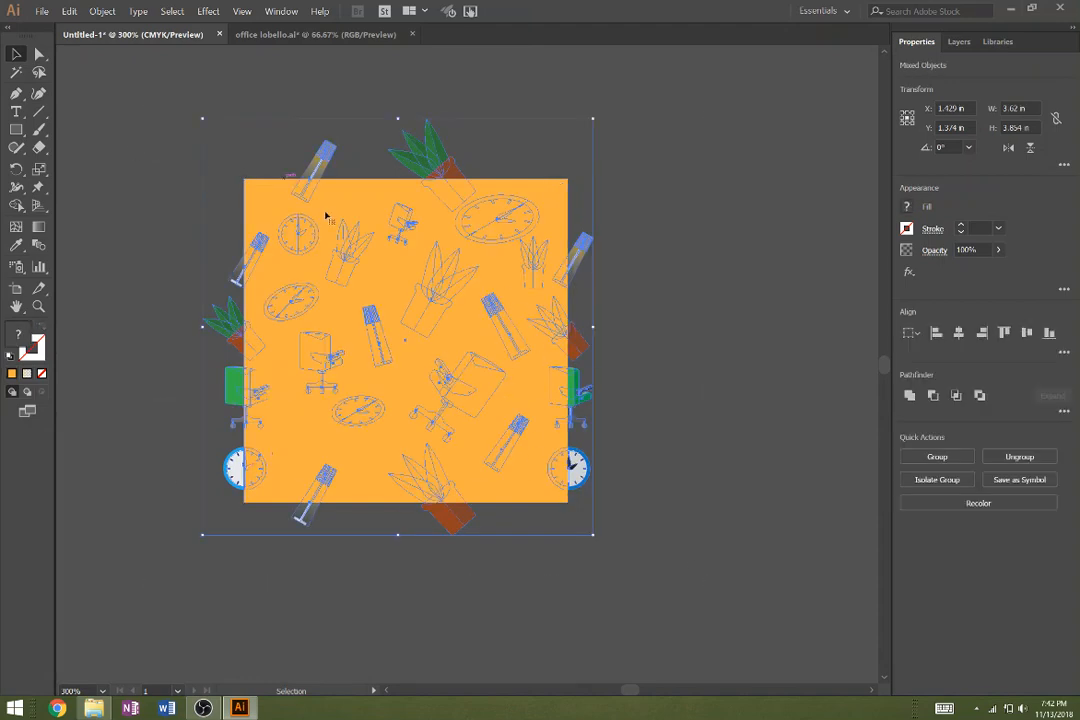
left_click(103, 11)
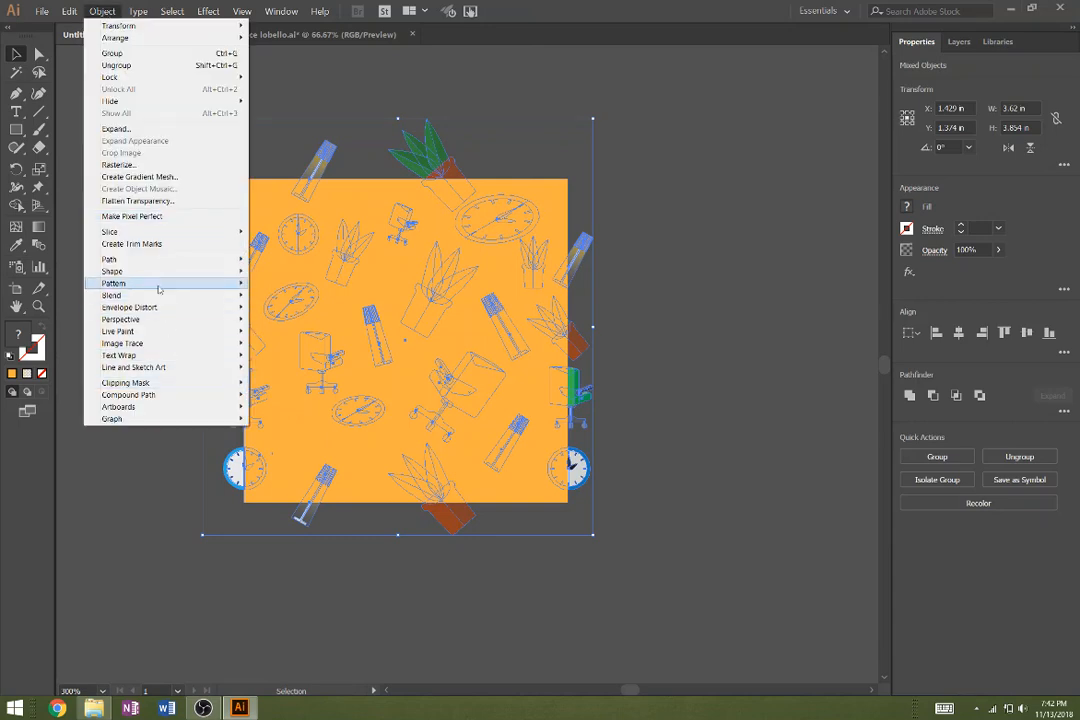
mouse_move(158, 386)
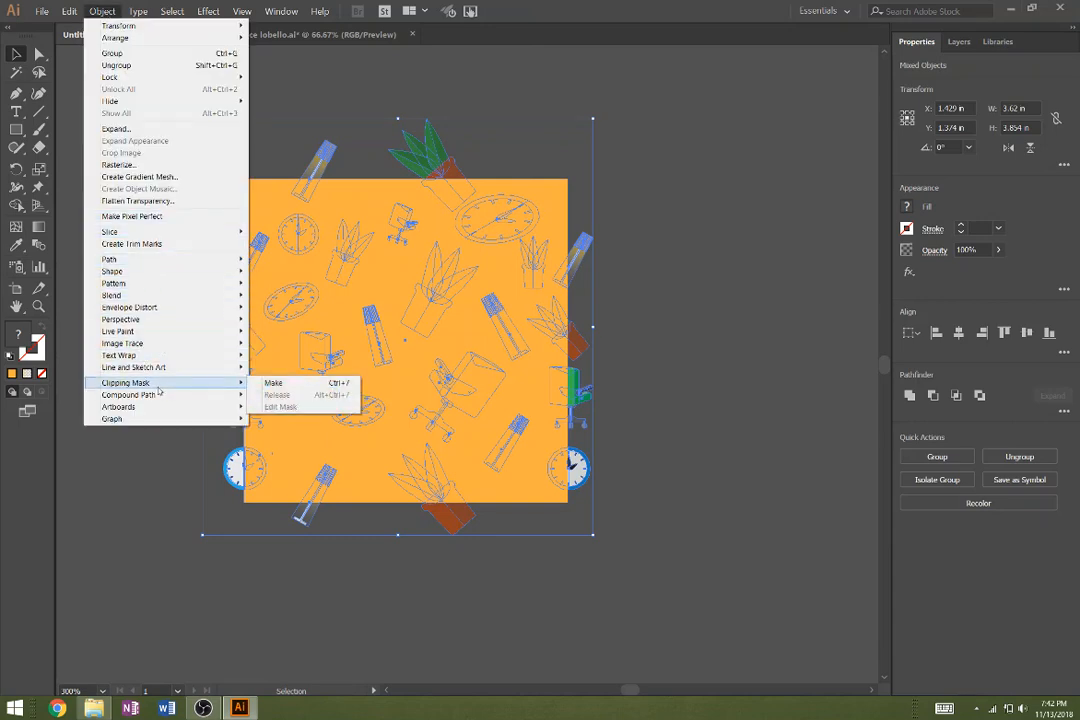
left_click(282, 384)
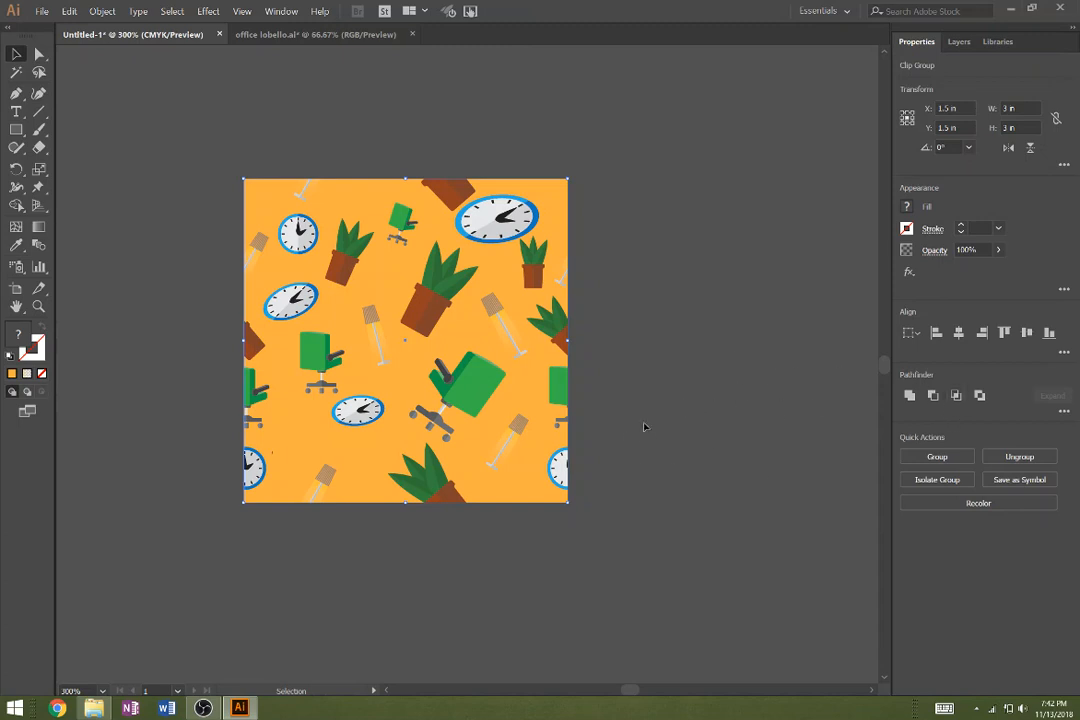
Crop the clipped artwork to the 3 x 3 in square with Pathfinder Crop and move the floating panel clear of the tile
left_click_drag(635, 577, 150, 110)
left_click(281, 11)
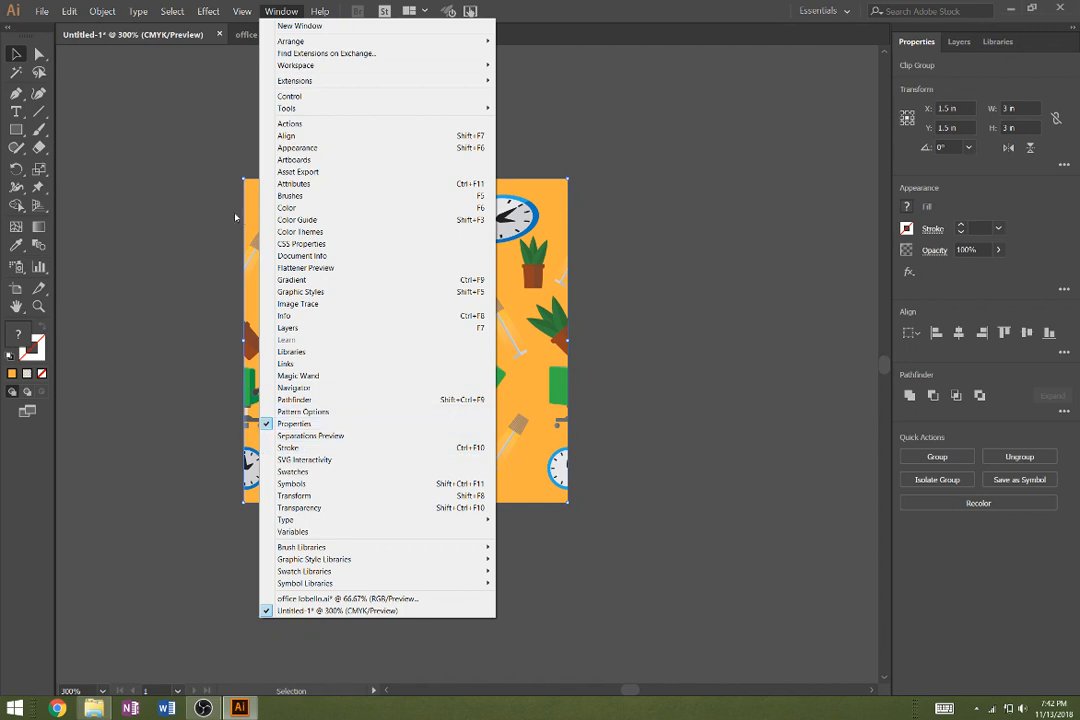
left_click(325, 400)
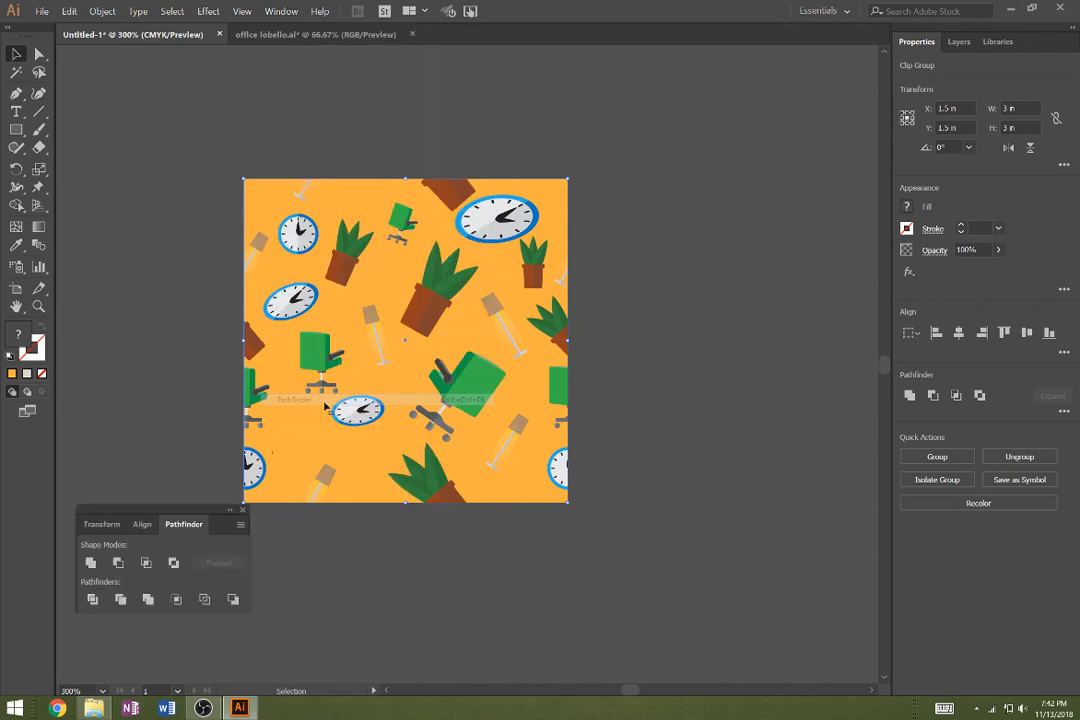
left_click(179, 605)
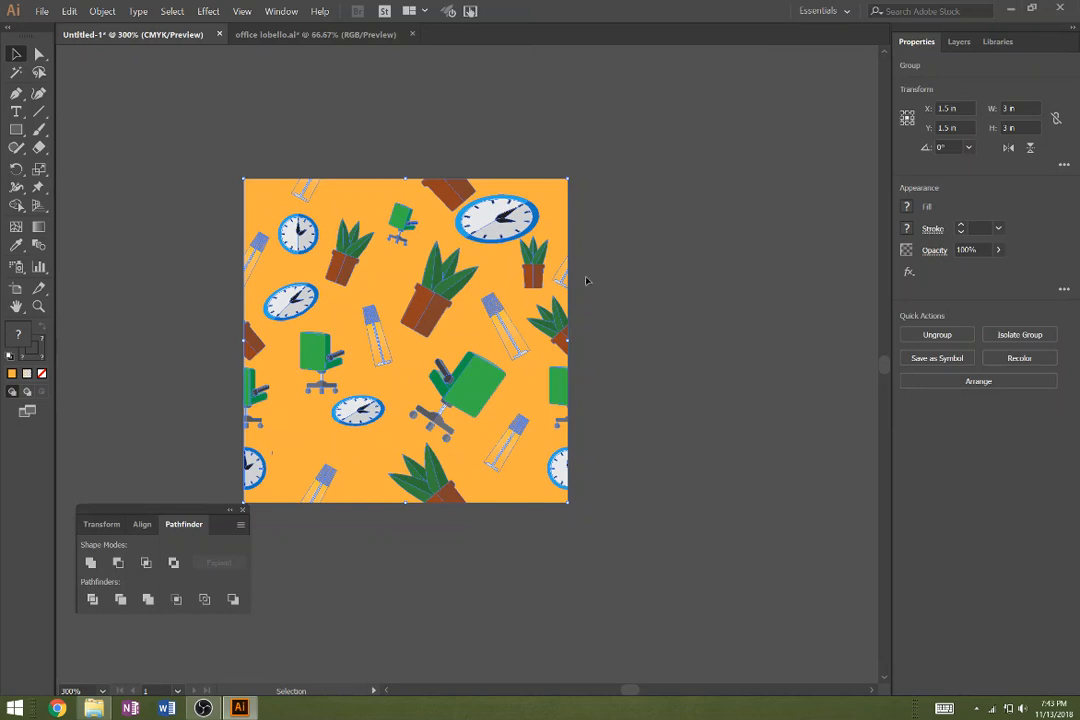
left_click(626, 430)
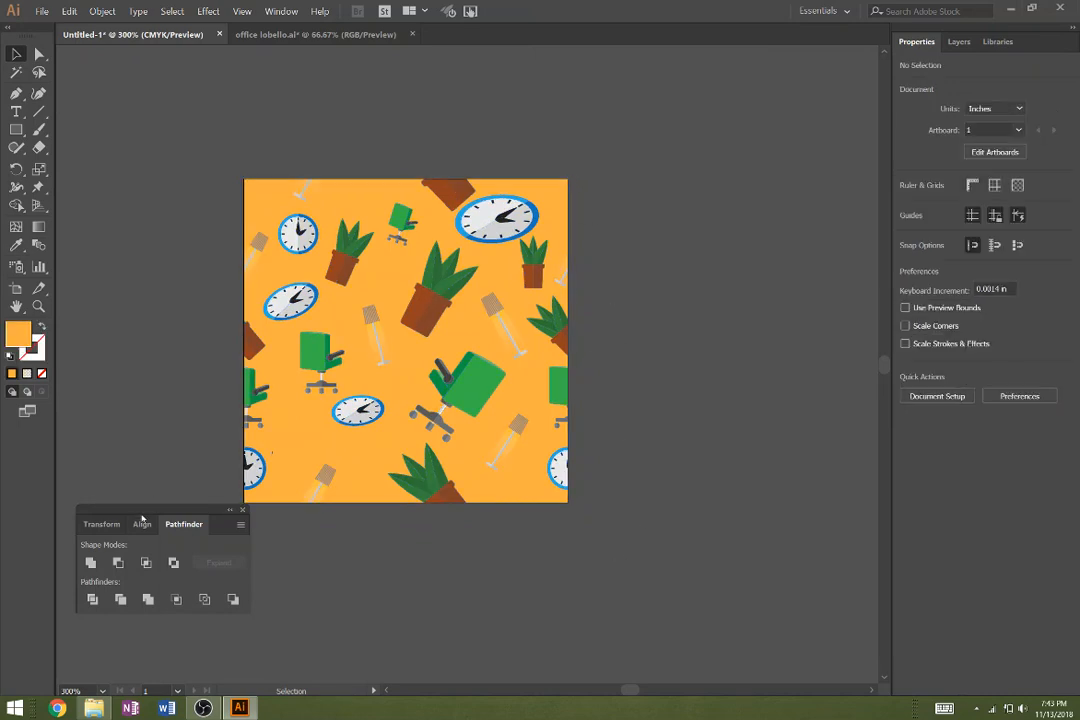
left_click_drag(125, 512, 81, 564)
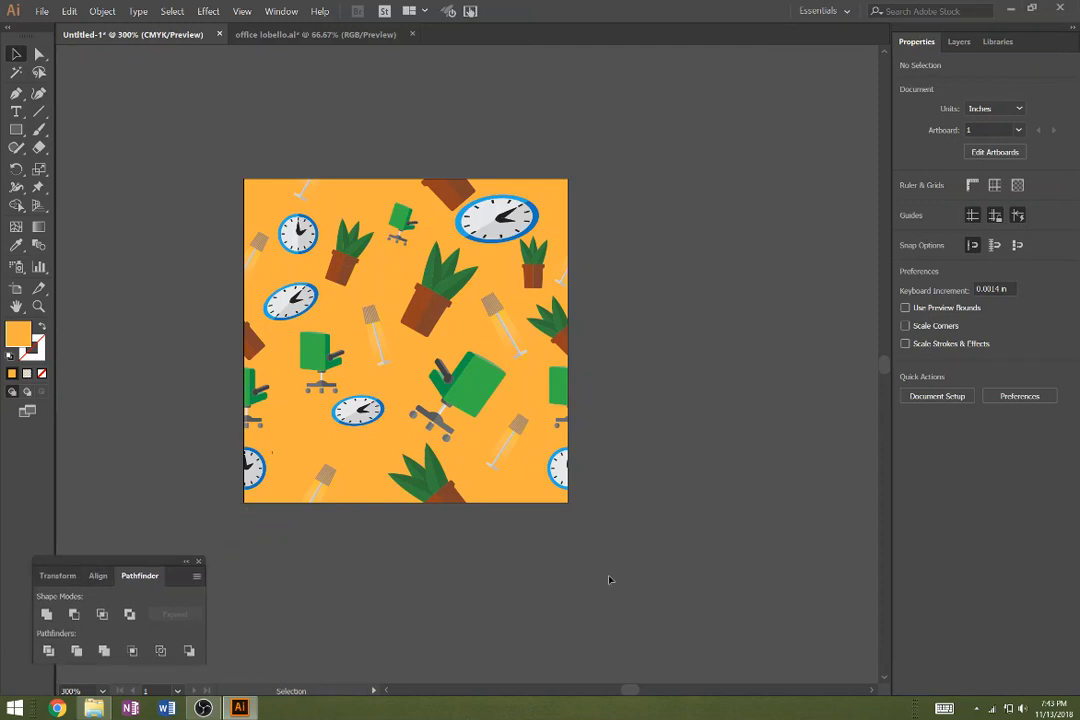
Save the cropped tile as a pattern swatch and move the swatches off the artwork
left_click_drag(605, 571, 222, 130)
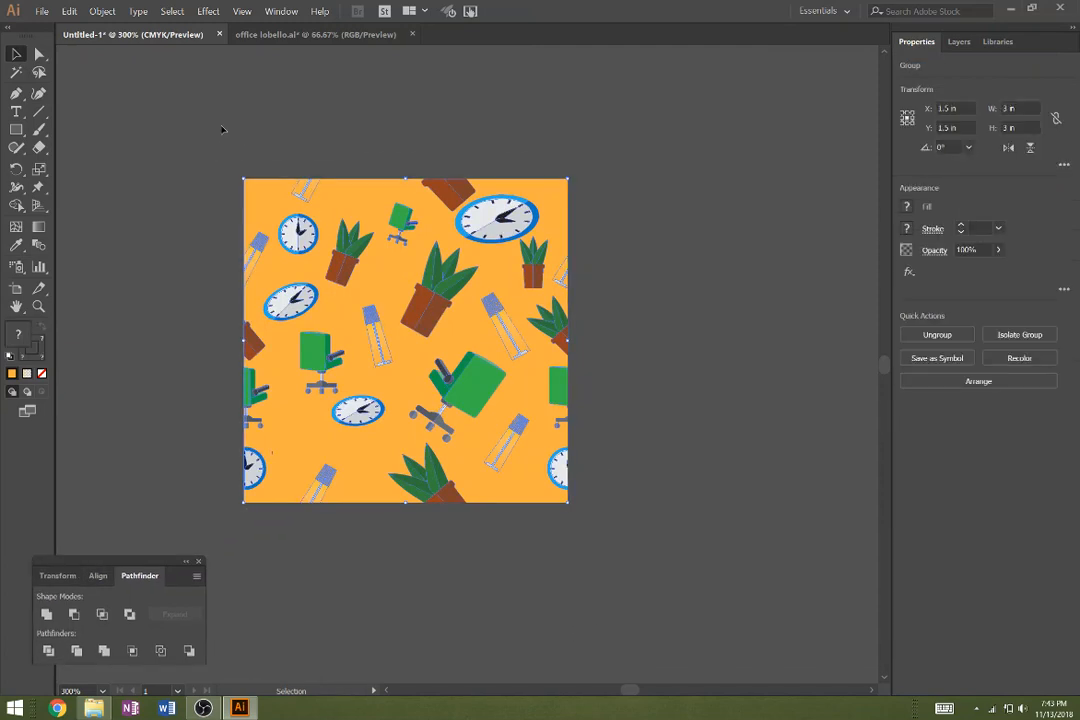
left_click(278, 11)
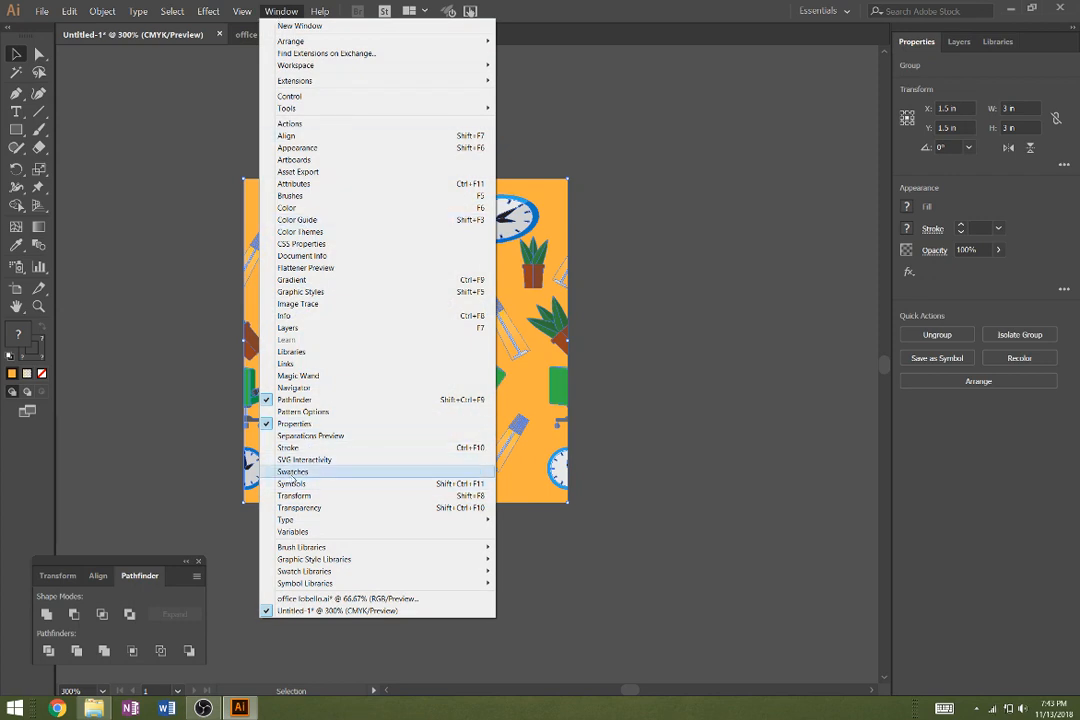
left_click(292, 471)
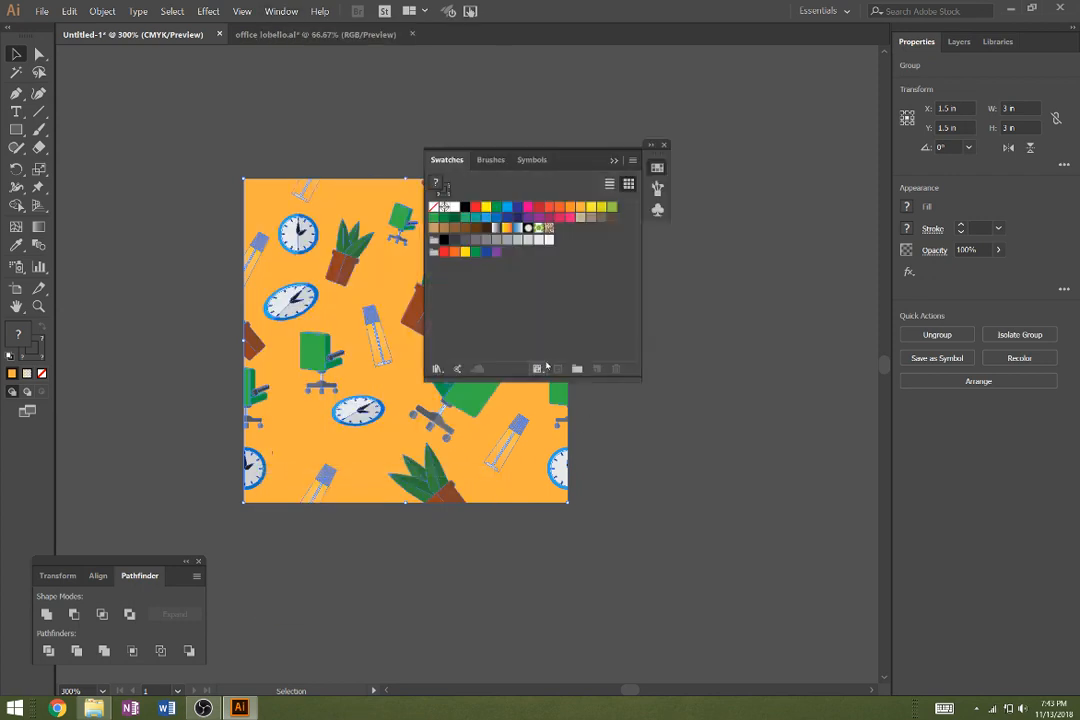
left_click_drag(403, 435, 535, 284)
left_click_drag(585, 160, 796, 145)
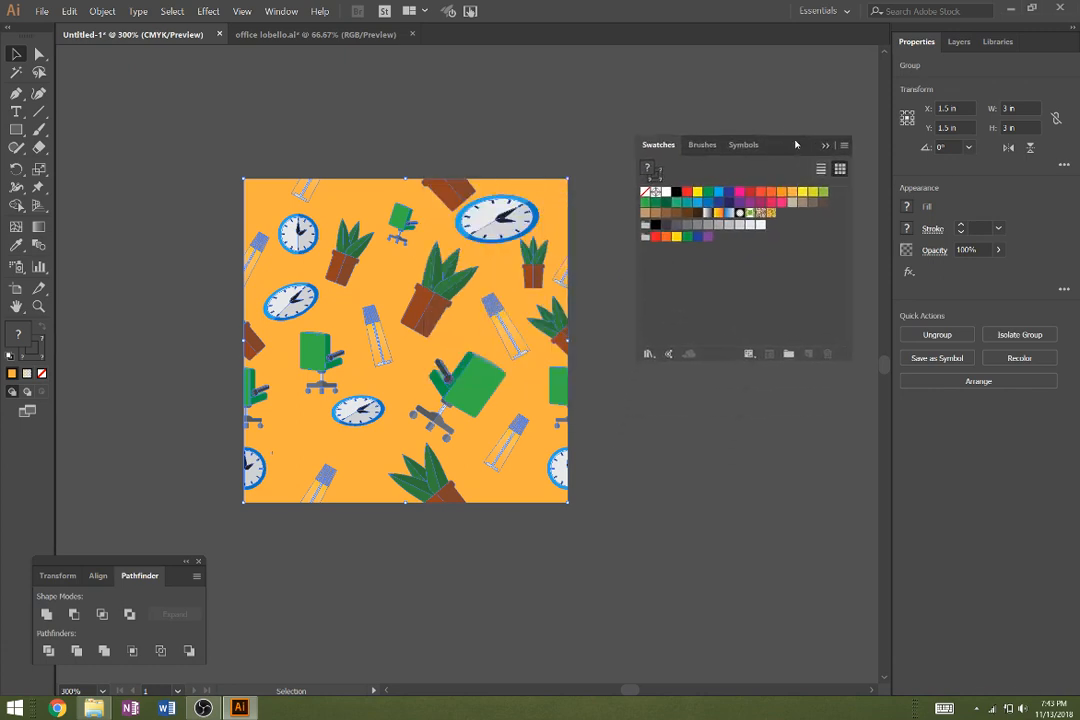
Draw a rectangle about 10.6 x 8.6 in beside the artboard and fill it with the new office-furniture pattern swatch
key("z")
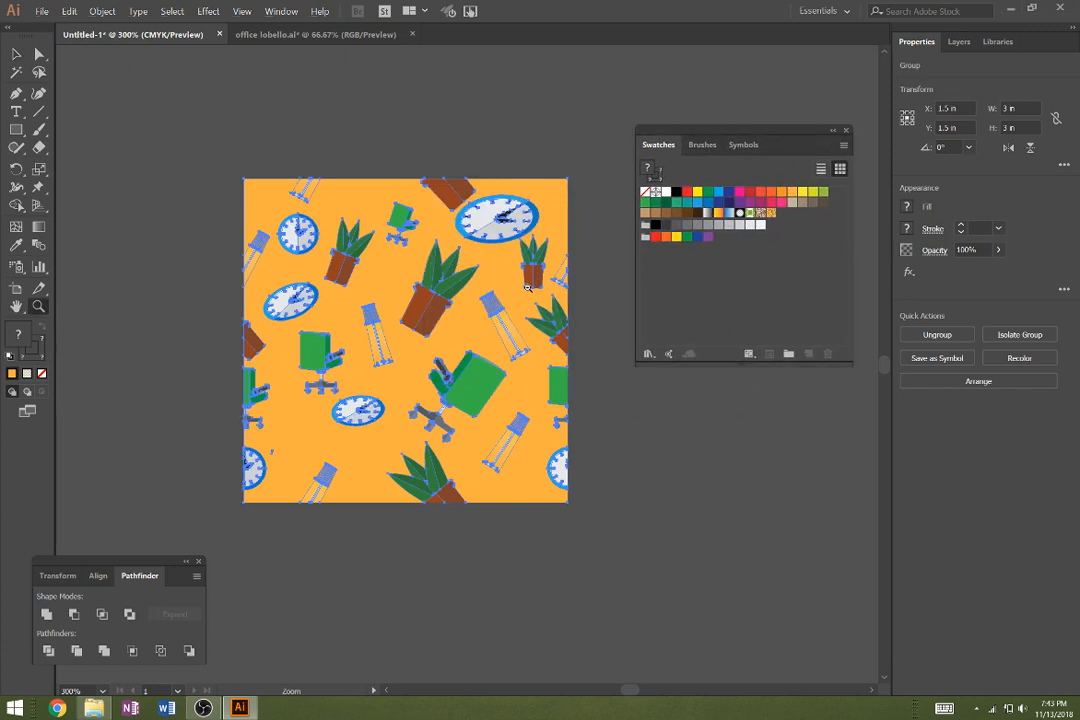
left_click(527, 287, "alt")
left_click_drag(523, 349, 207, 229)
key("m")
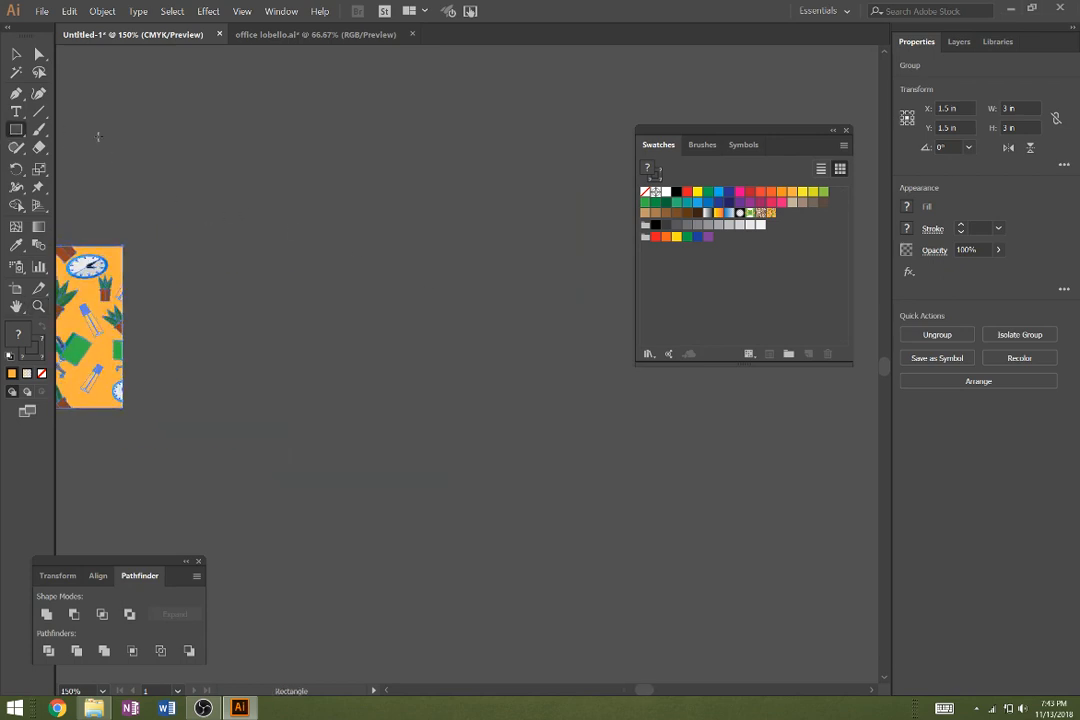
left_click_drag(157, 155, 727, 620)
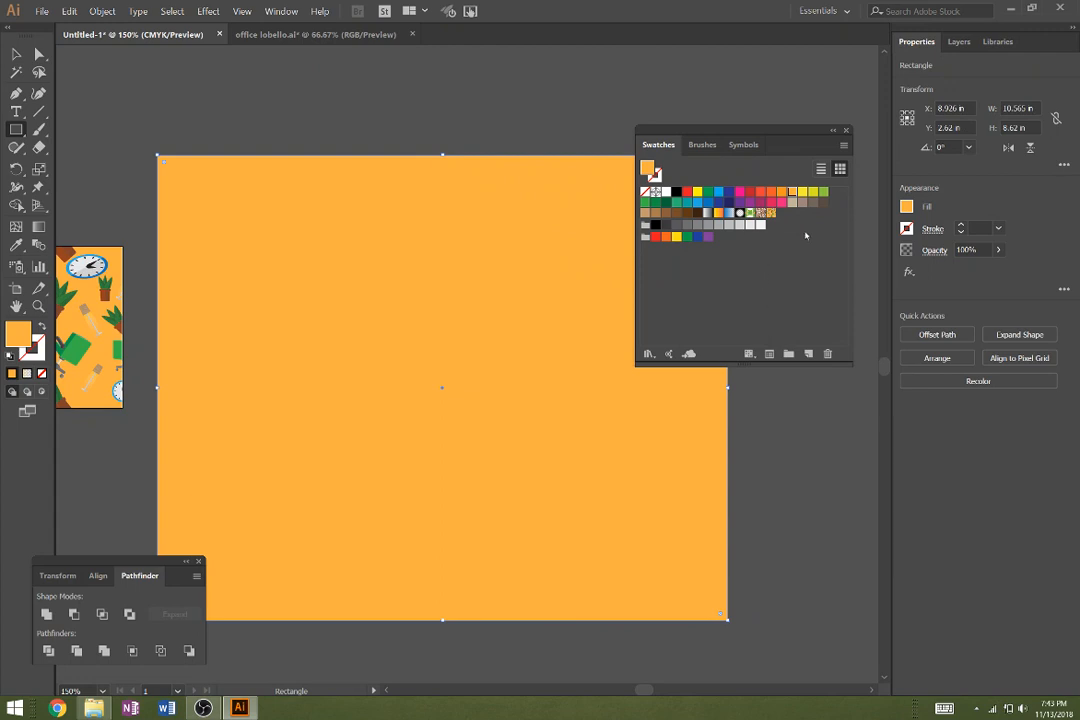
left_click_drag(375, 316, 396, 345)
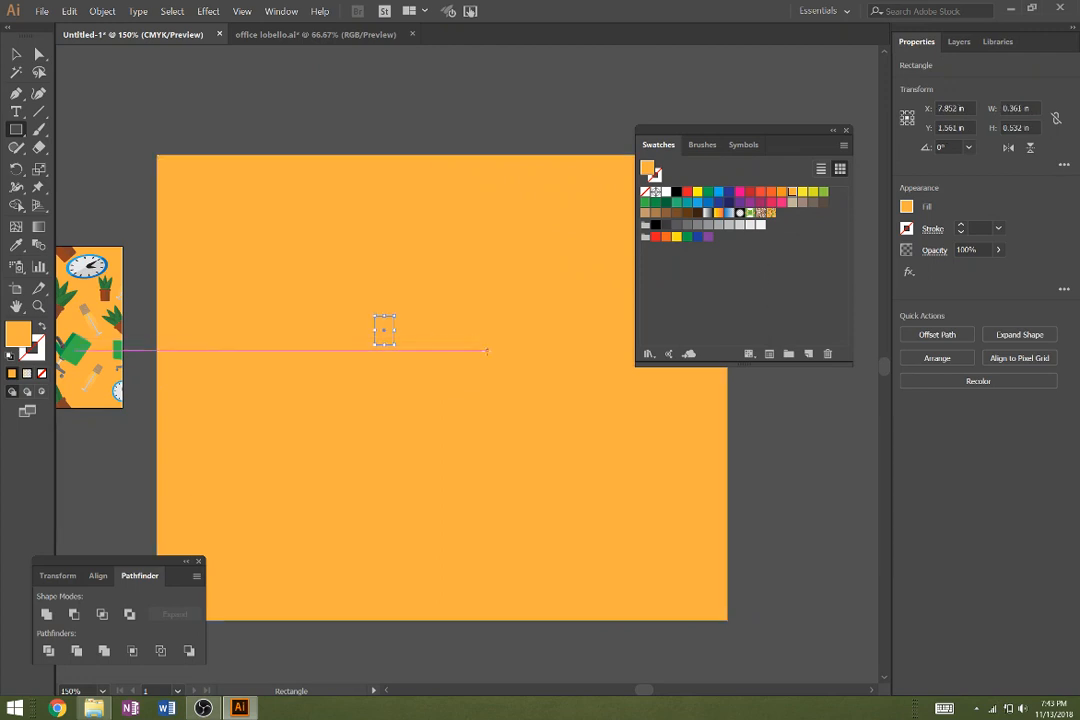
key("ctrl+z")
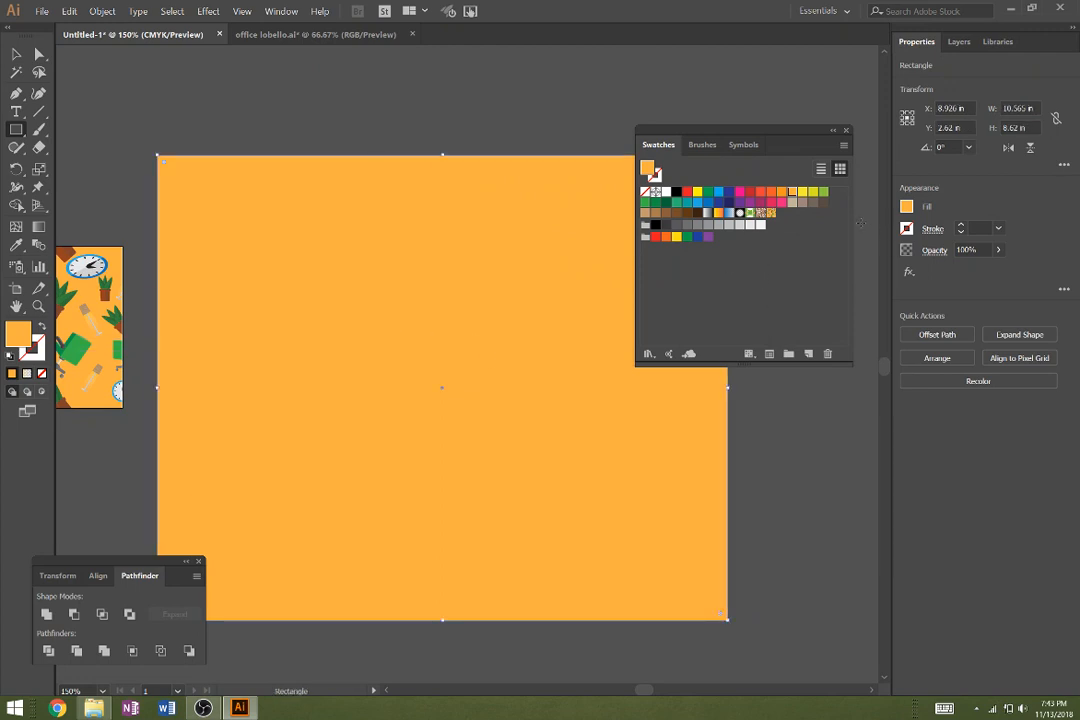
left_click_drag(769, 133, 835, 108)
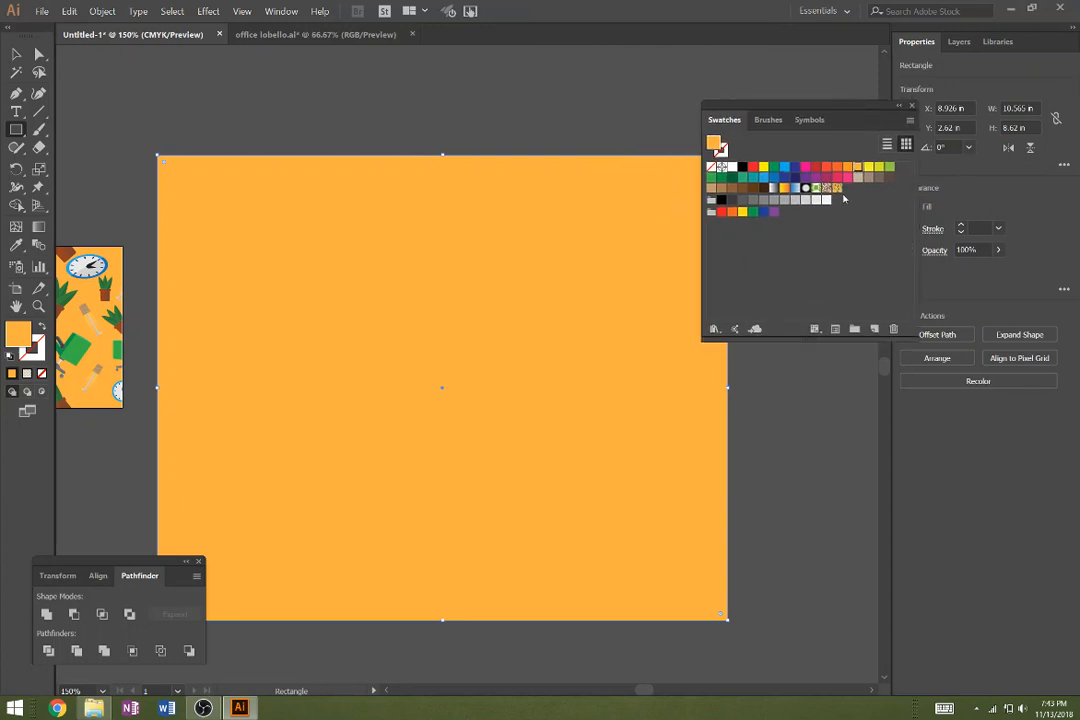
left_click(836, 189)
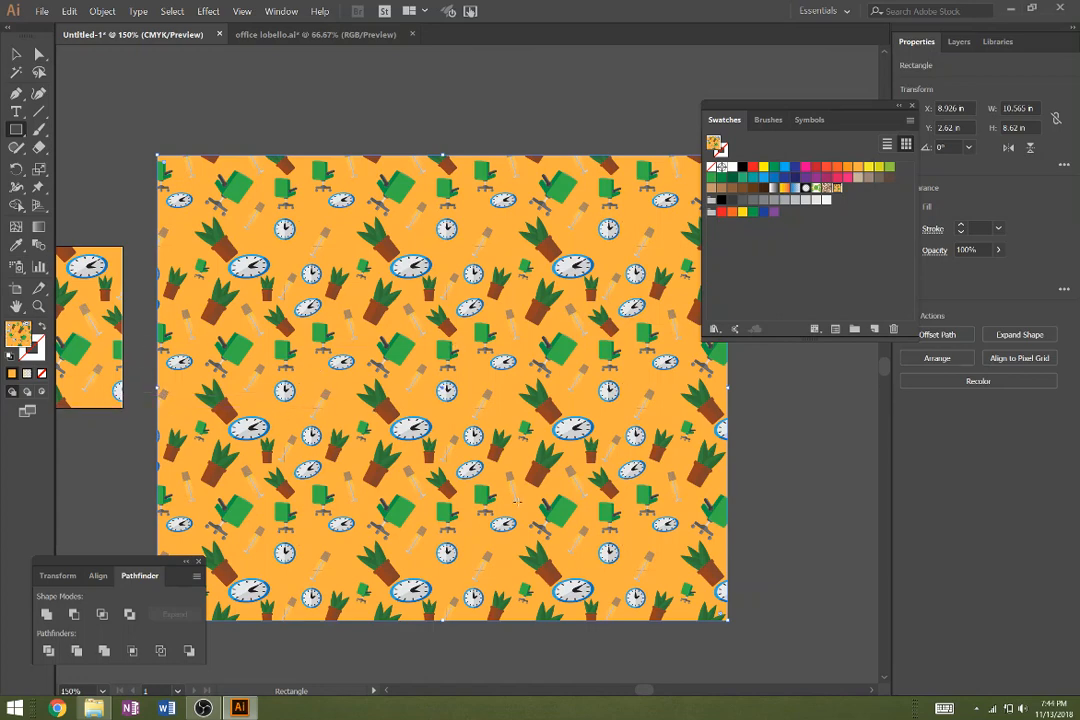
Resize the pattern-filled rectangle to about 11.1 in wide and 5.75 in high
left_click(16, 54)
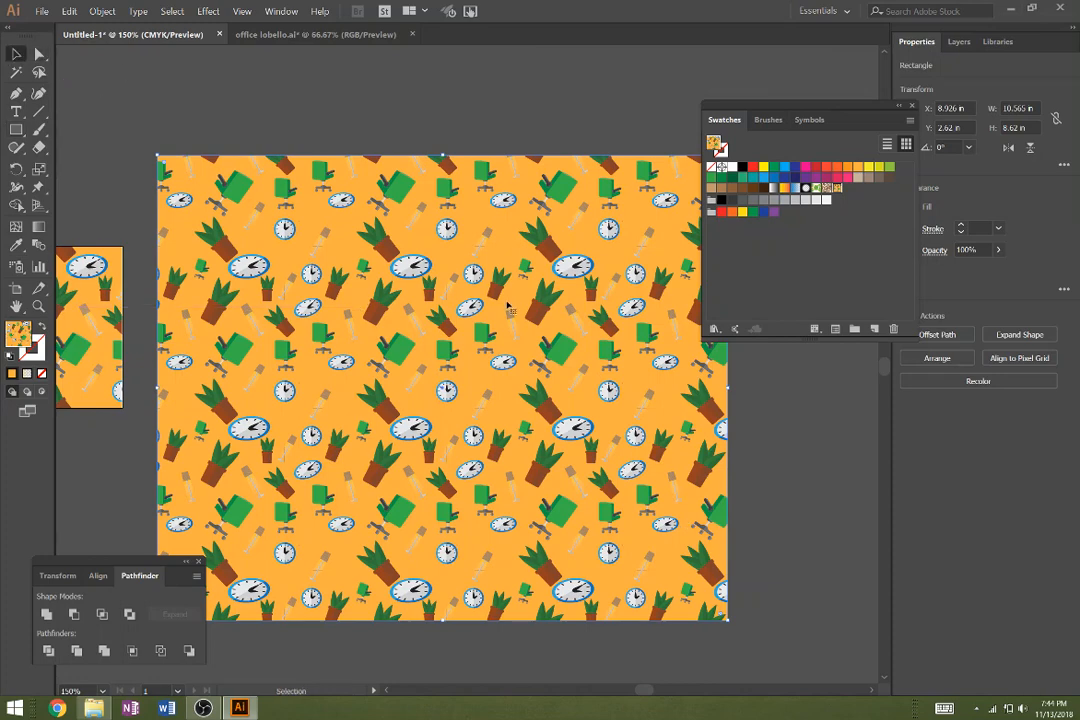
left_click_drag(727, 619, 611, 465)
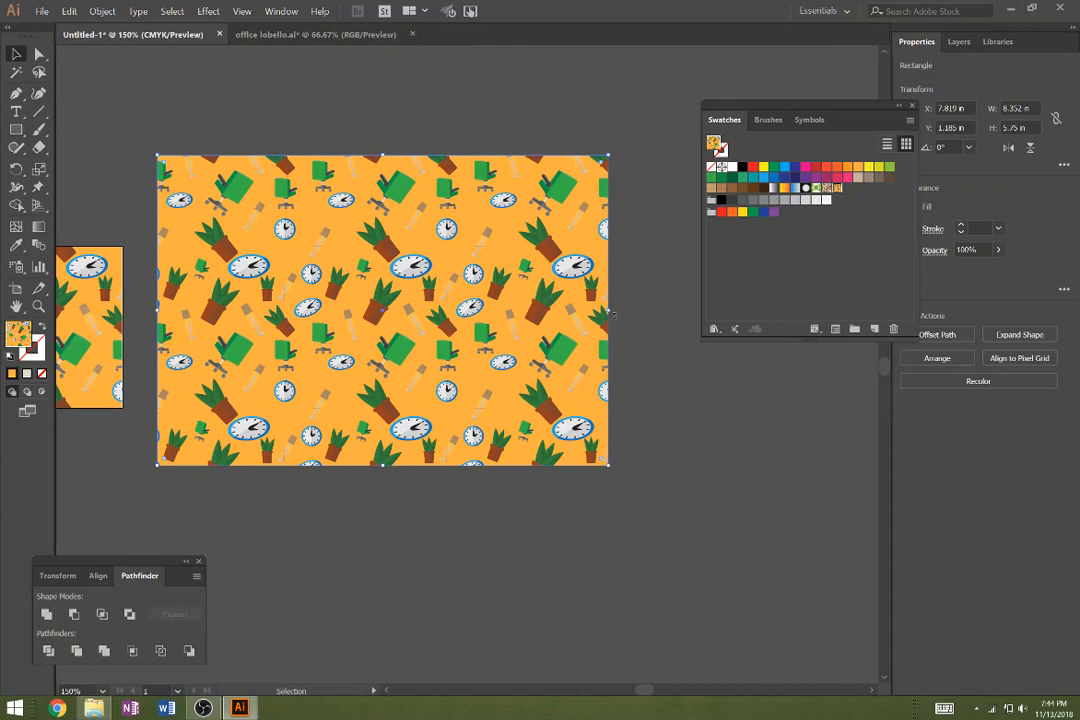
left_click_drag(611, 314, 760, 302)
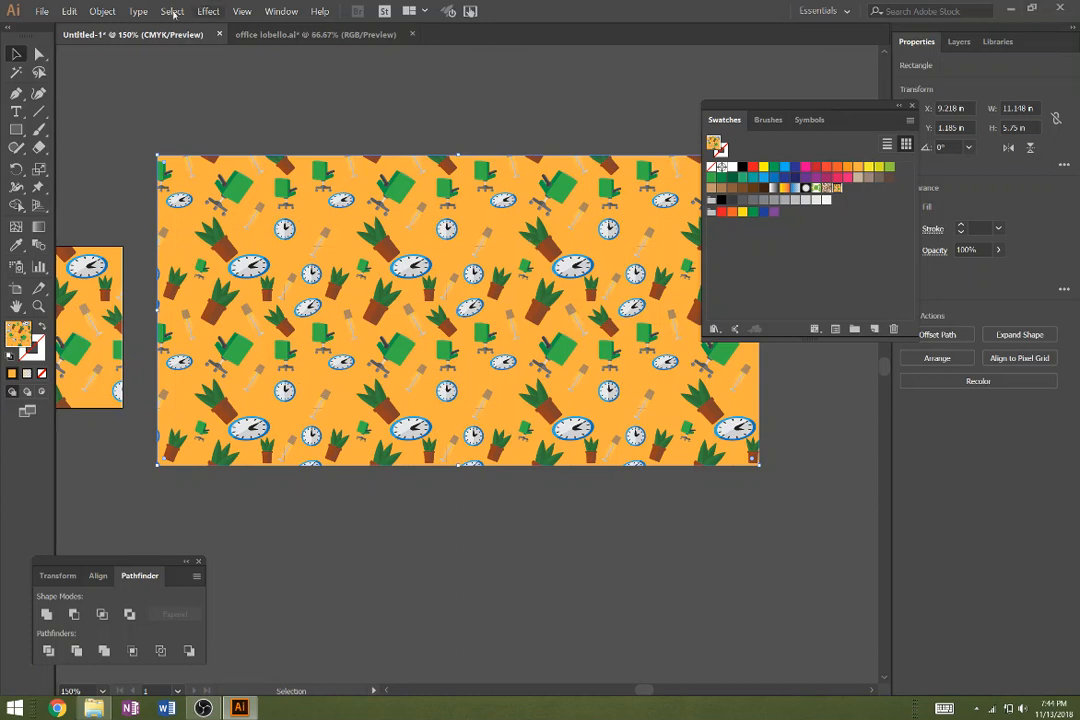
Draw a pattern-filled ellipse below the rectangle and widen it to about 4.2 x 4 in
left_click(16, 129)
left_click(16, 129)
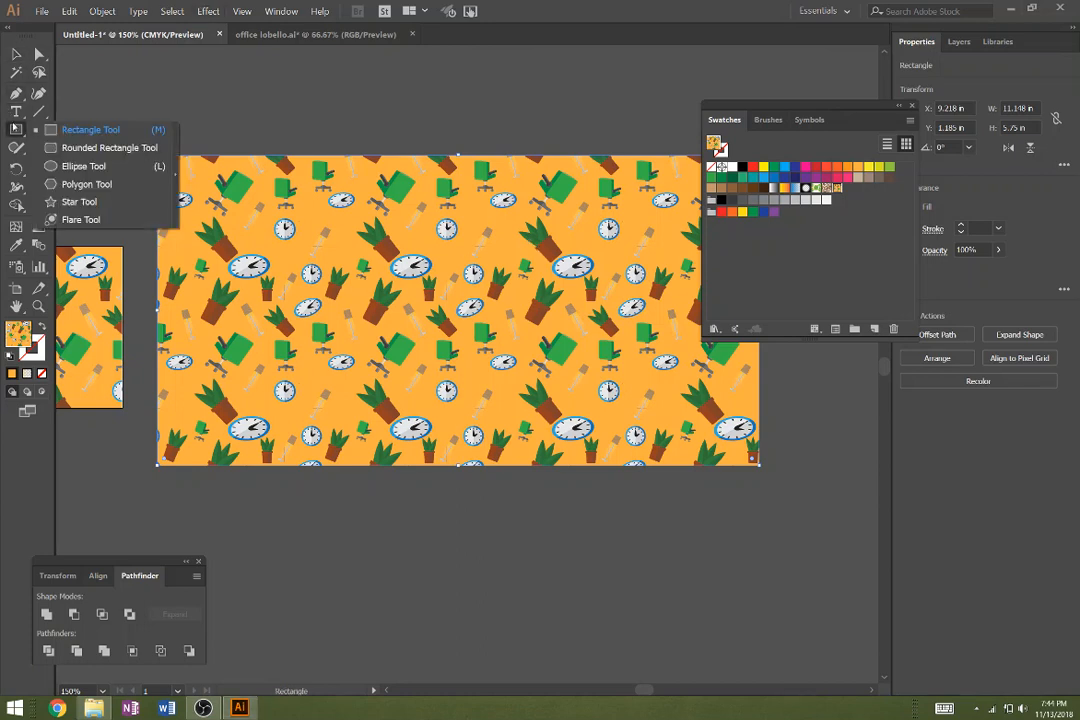
left_click(83, 166)
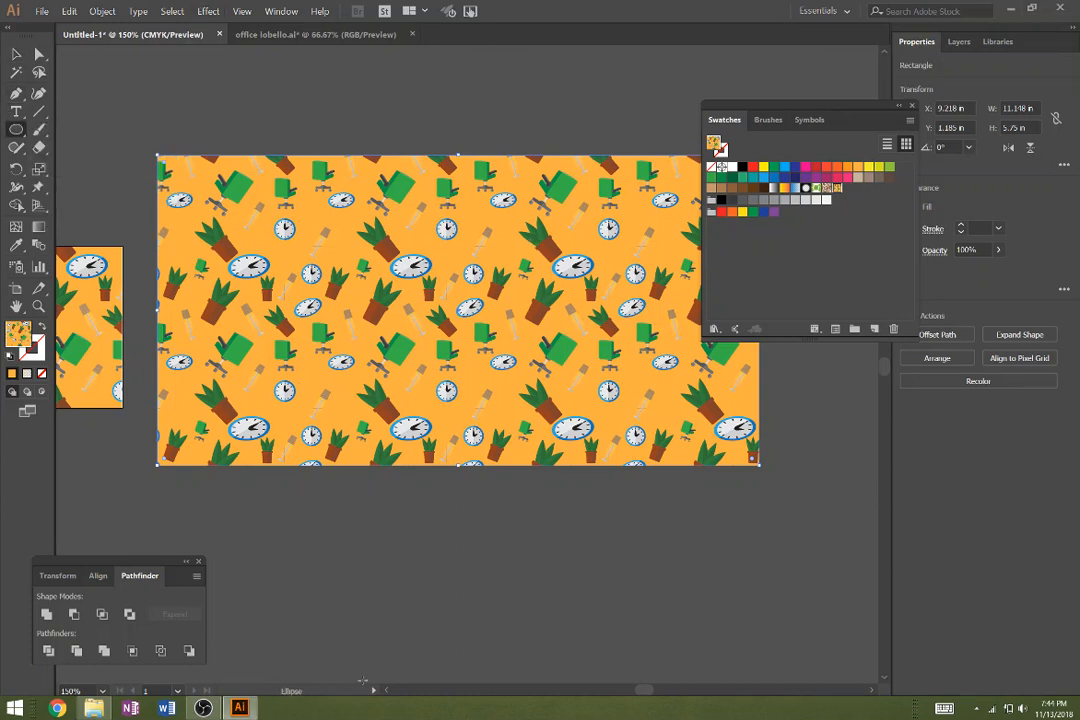
left_click_drag(348, 552, 538, 665)
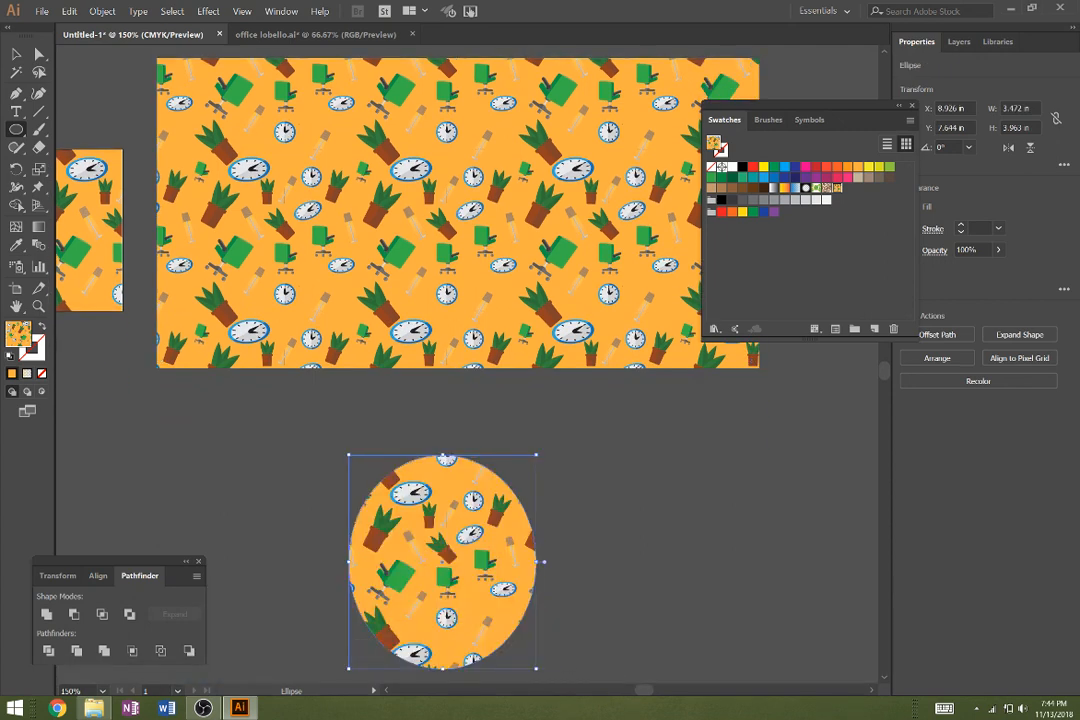
left_click_drag(536, 561, 575, 562)
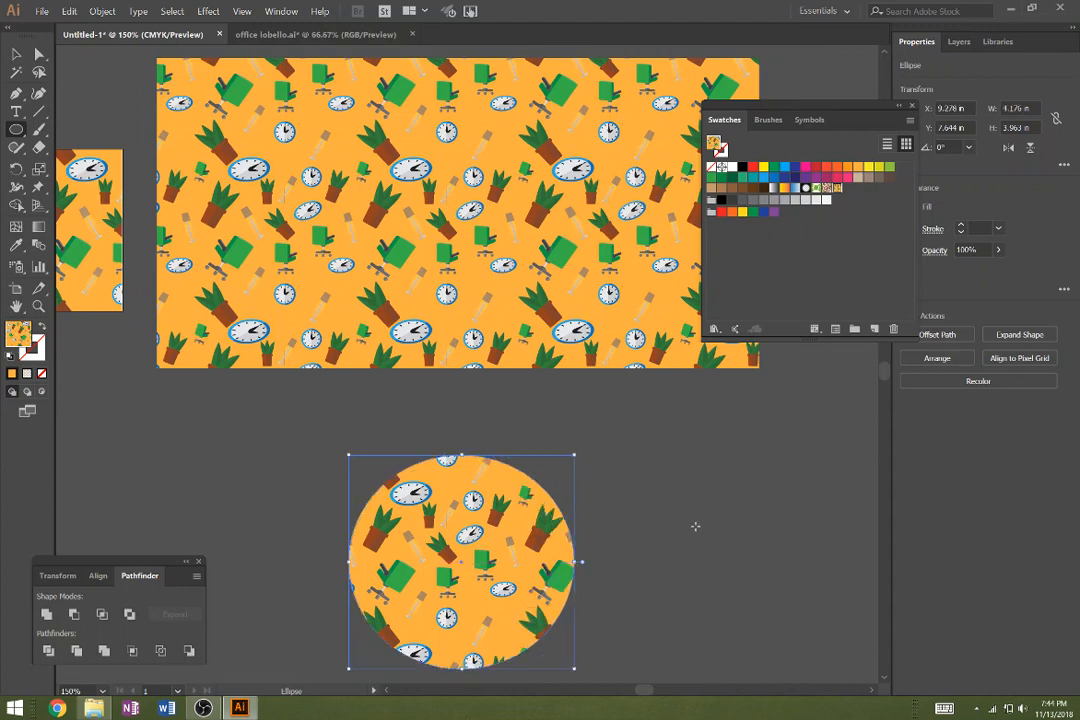